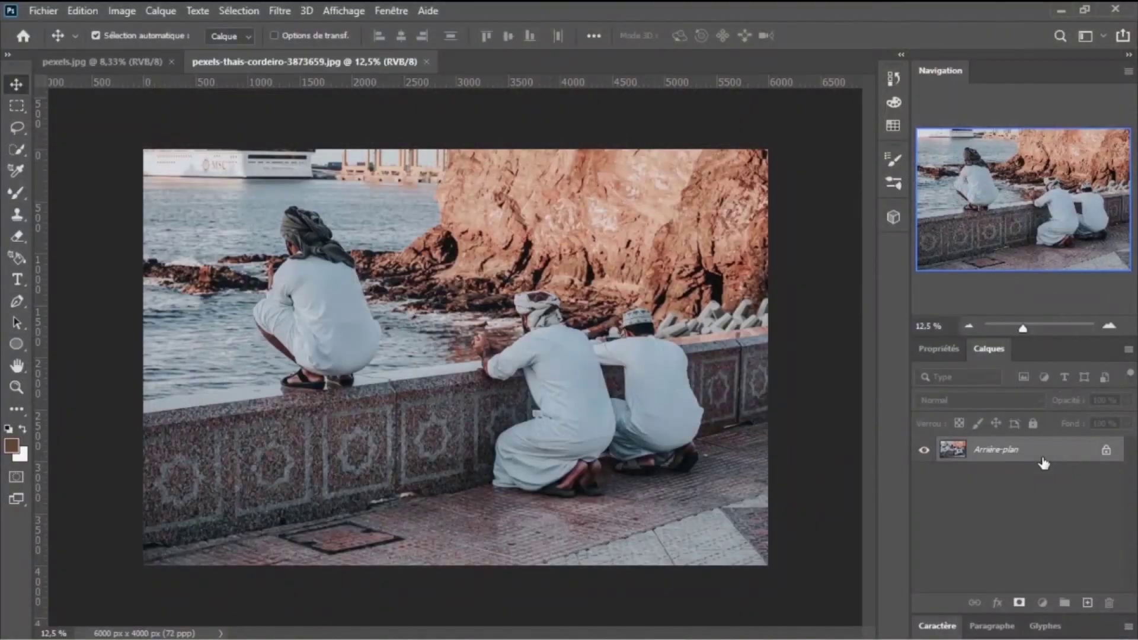
Step: Duplicate Arrière-plan as Arrière-plan copie and zoom in on the crouching man at left
drag(1043, 463, 1090, 603)
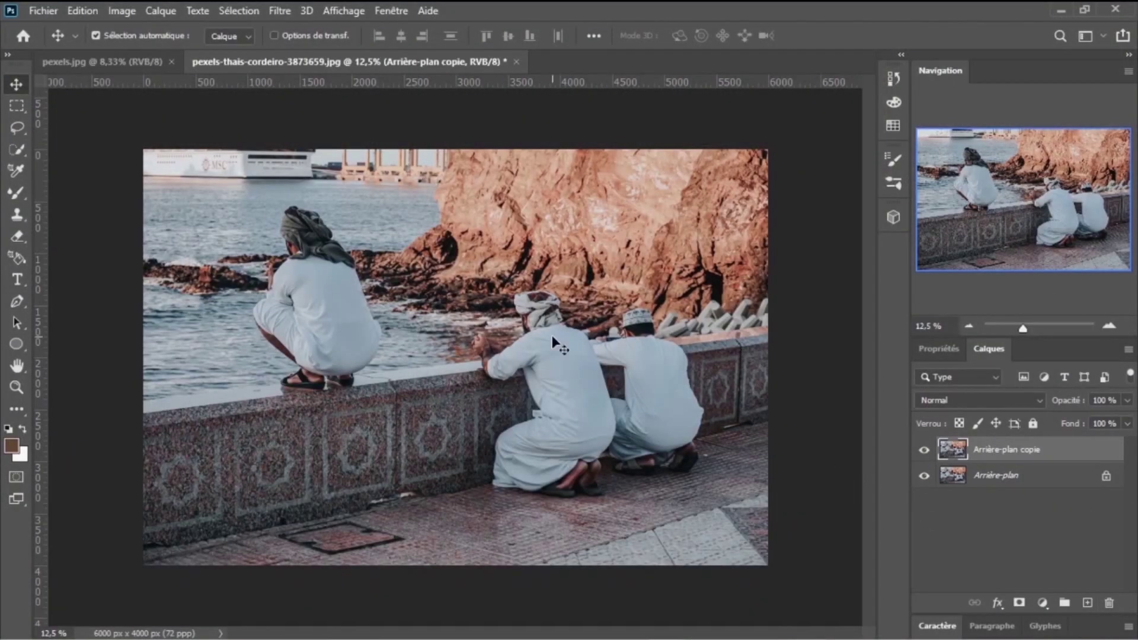
click(14, 150)
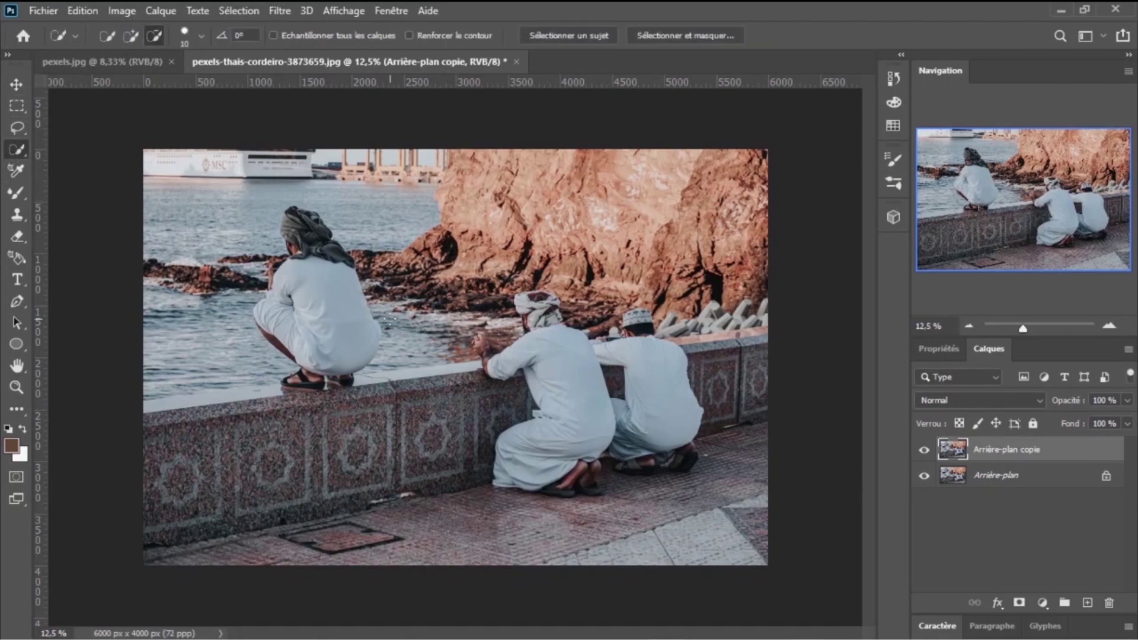
key(ctrl+plus)
key(ctrl+plus)
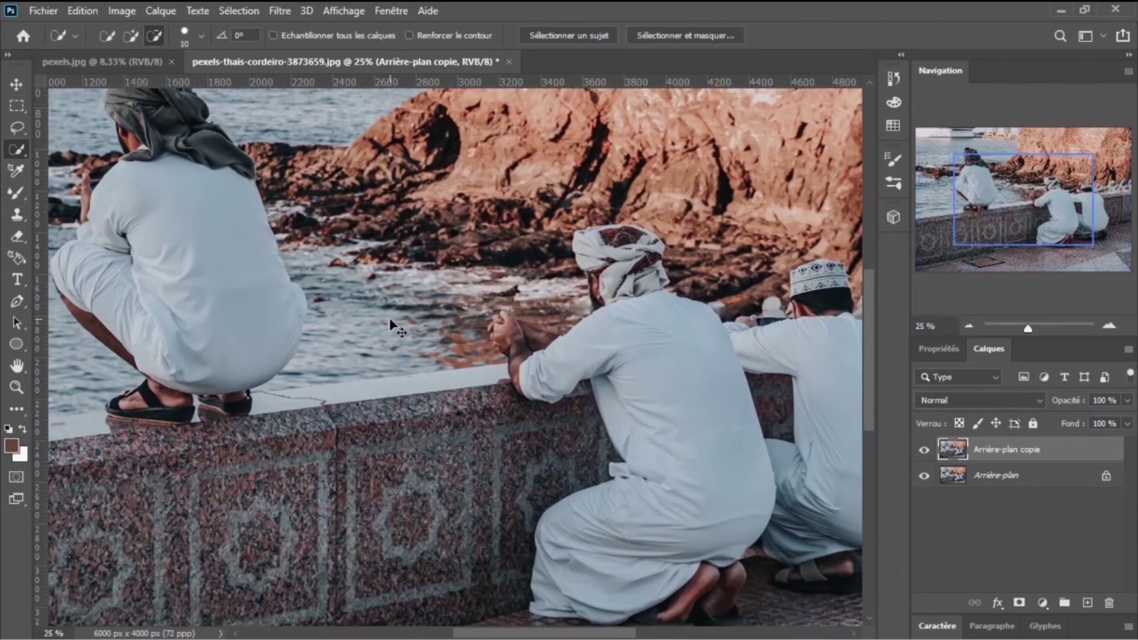
key(ctrl+plus)
drag(987, 191, 956, 172)
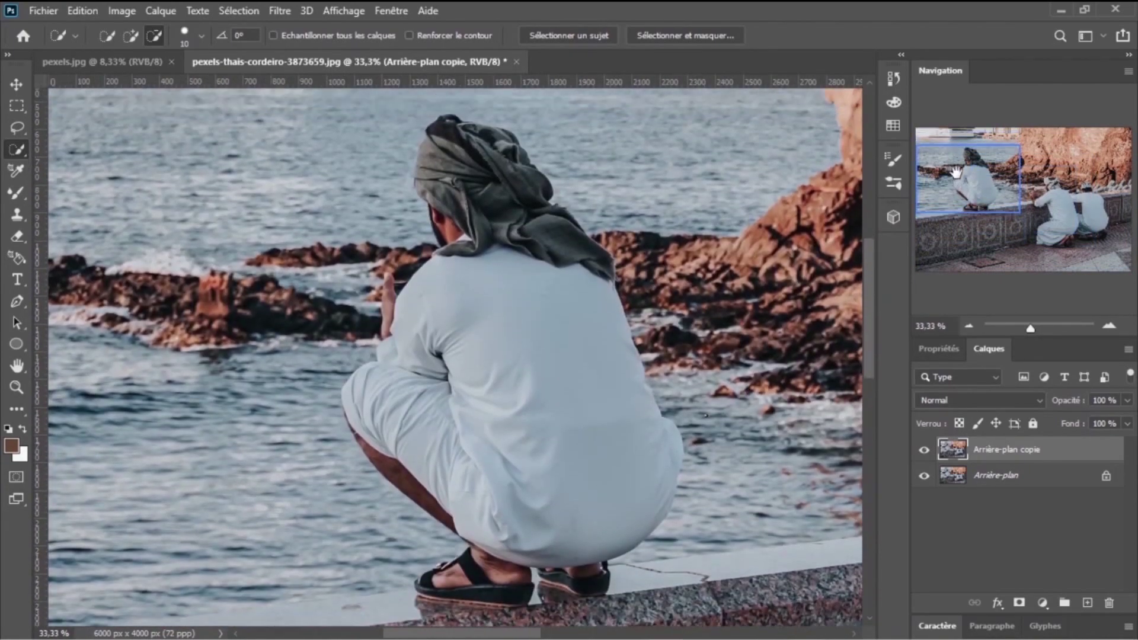
click(16, 127)
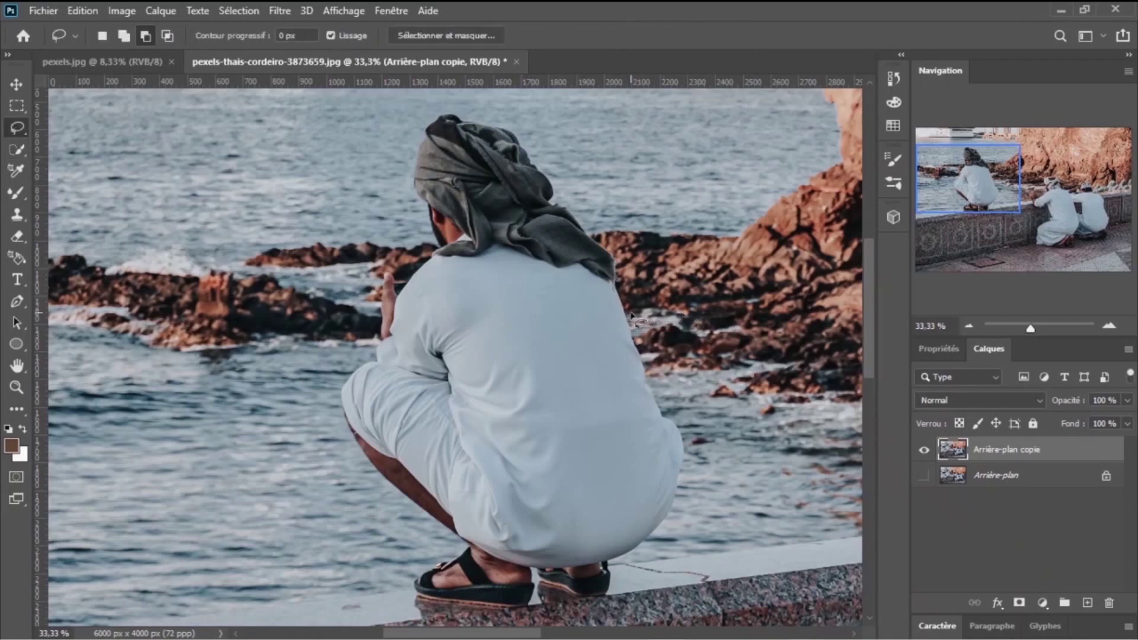
Step: Lasso a rough outline around the man, then refine the edge along his leg
drag(631, 297, 594, 213)
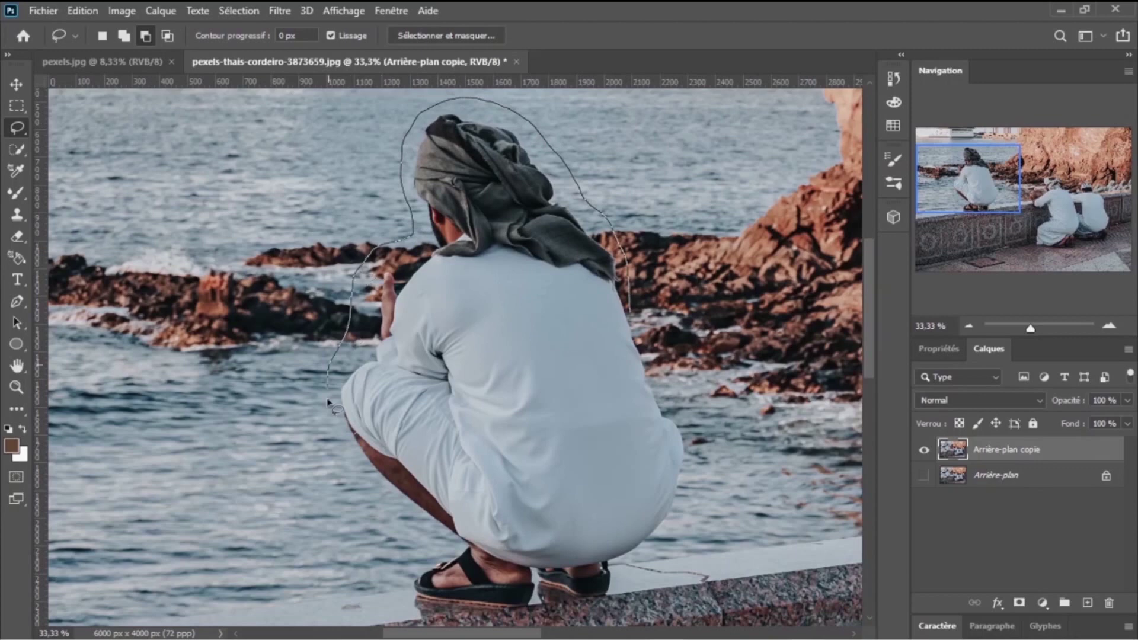
drag(392, 564, 498, 626)
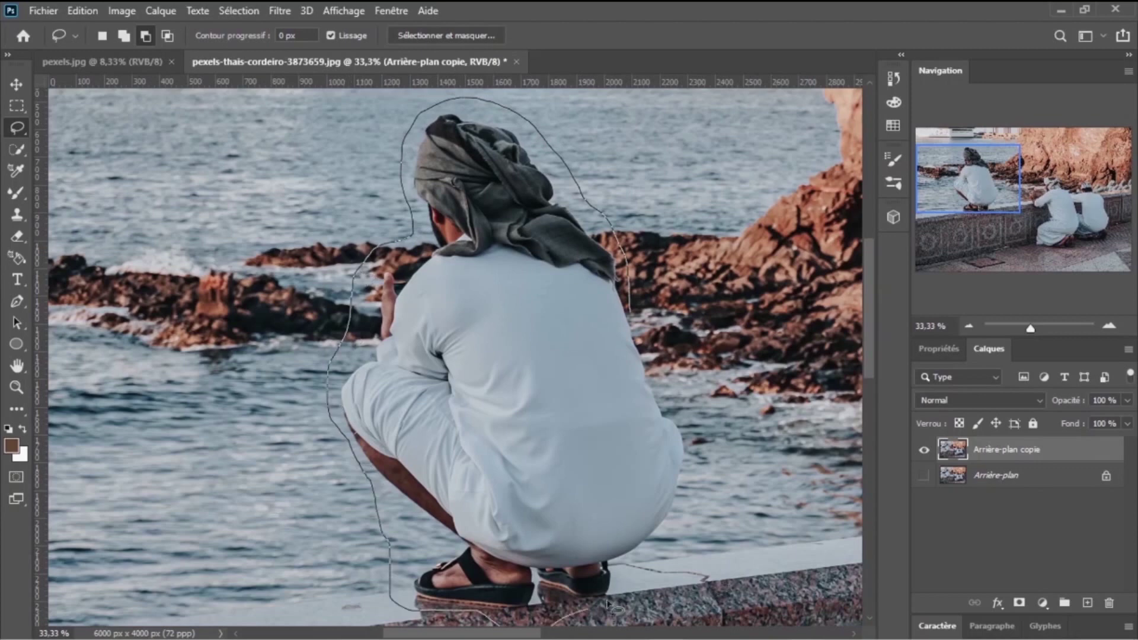
drag(607, 605, 674, 373)
drag(649, 328, 643, 323)
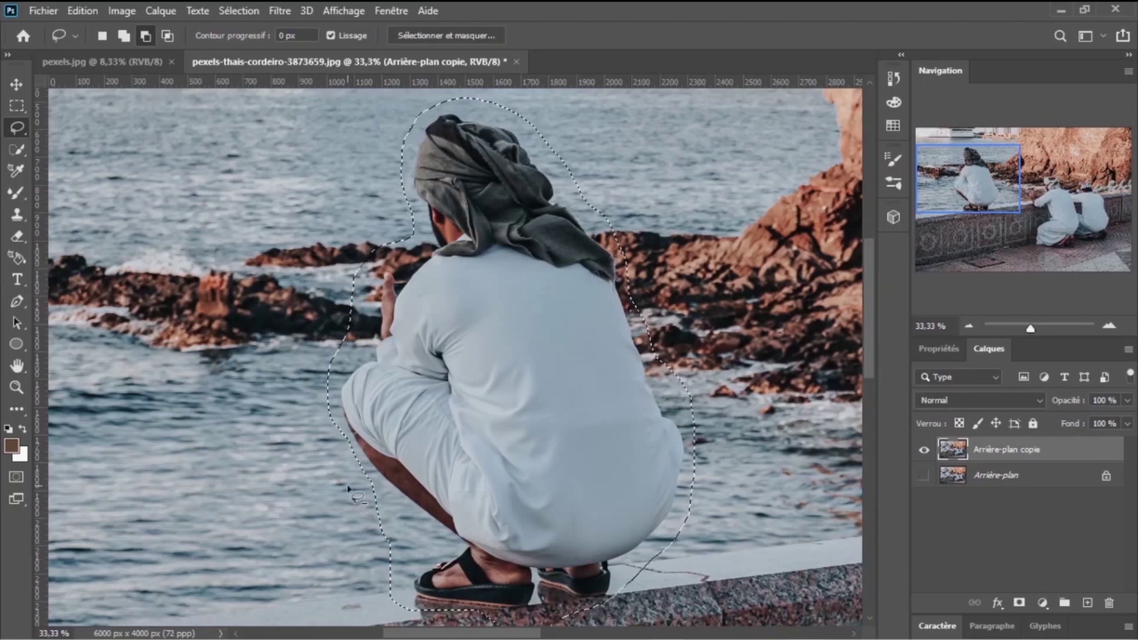
drag(348, 486, 400, 603)
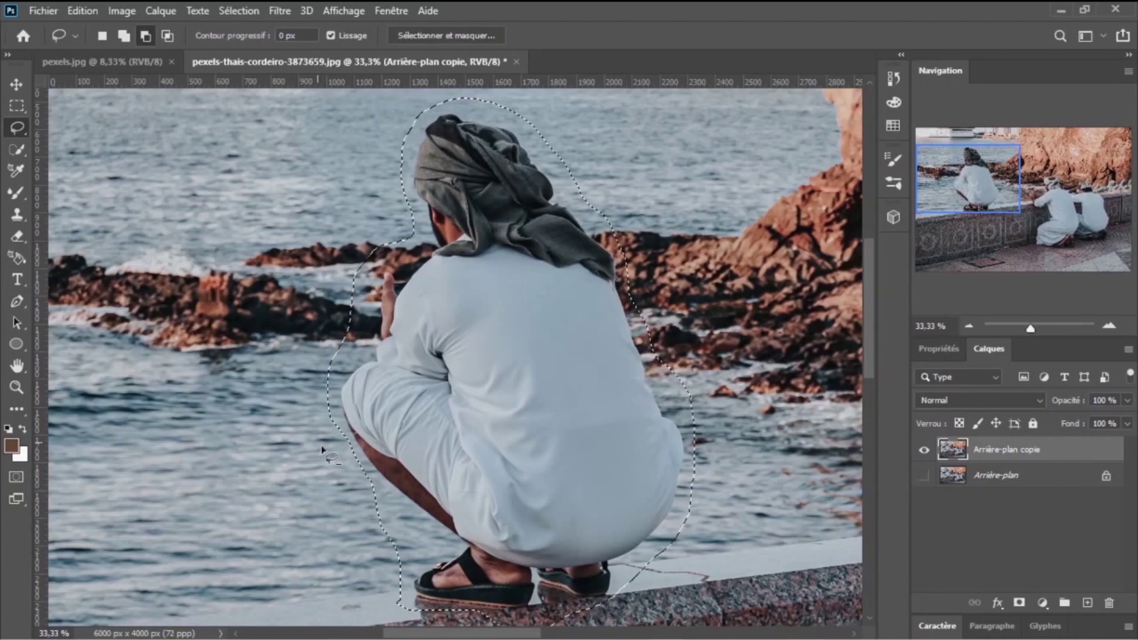
drag(319, 442, 415, 528)
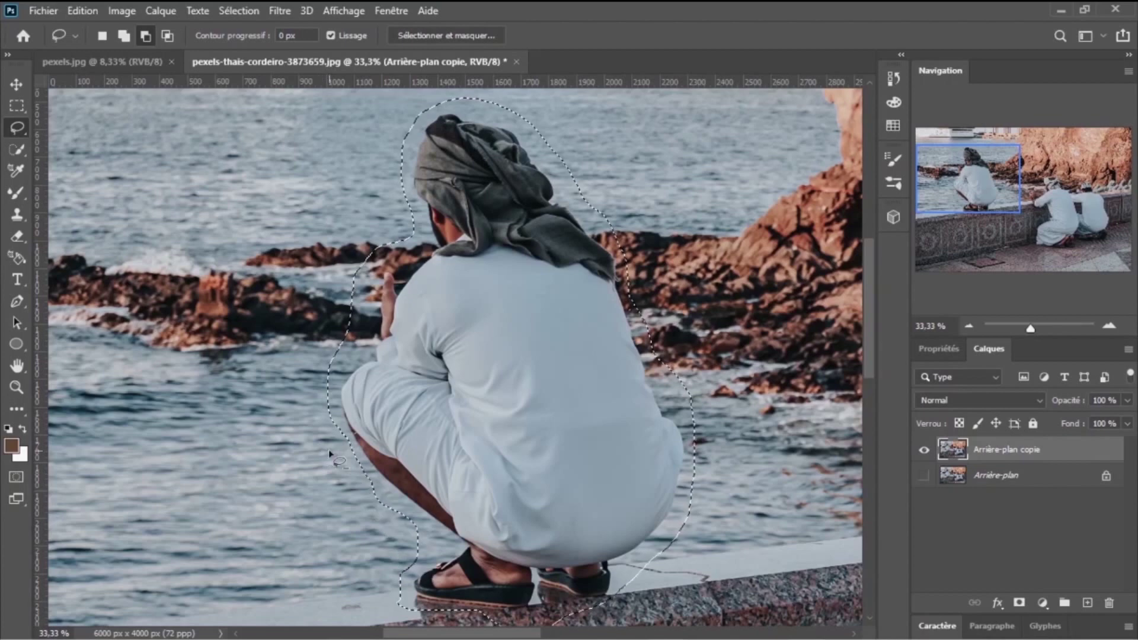
drag(422, 570, 461, 622)
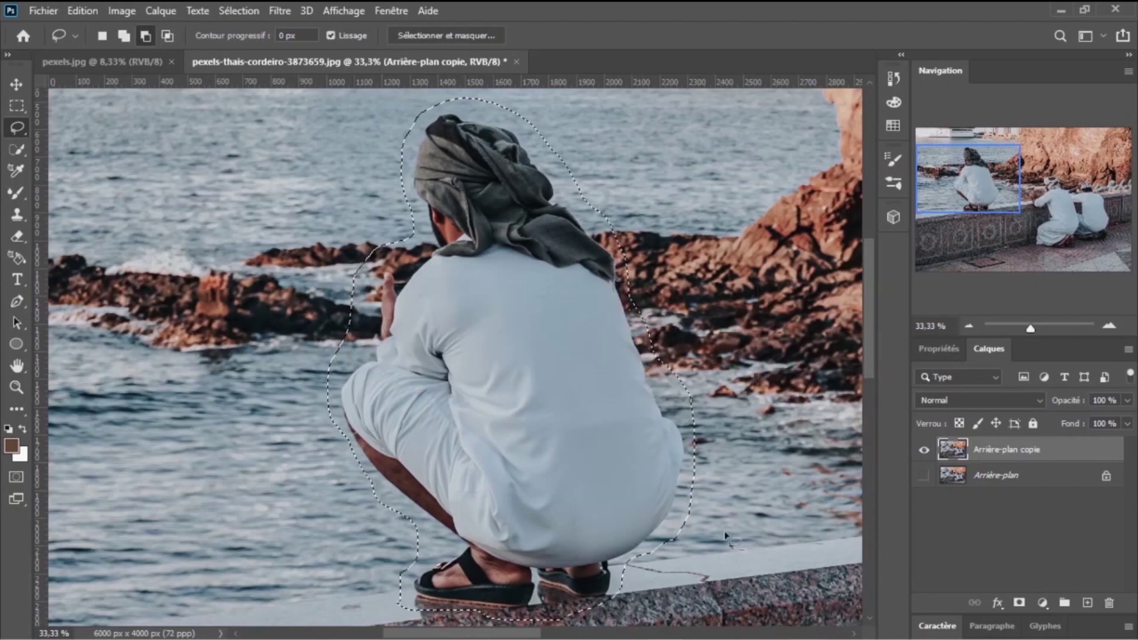
Step: Refine the outline along his right side in Add mode, restoring the accidentally lost selection
drag(645, 292, 652, 359)
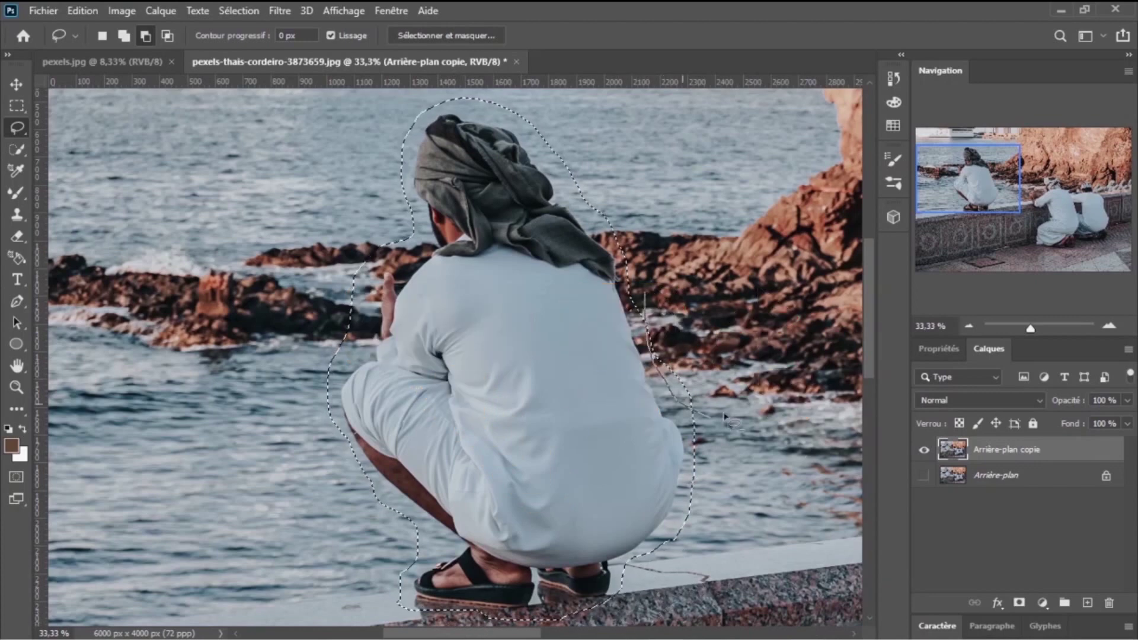
drag(724, 417, 726, 362)
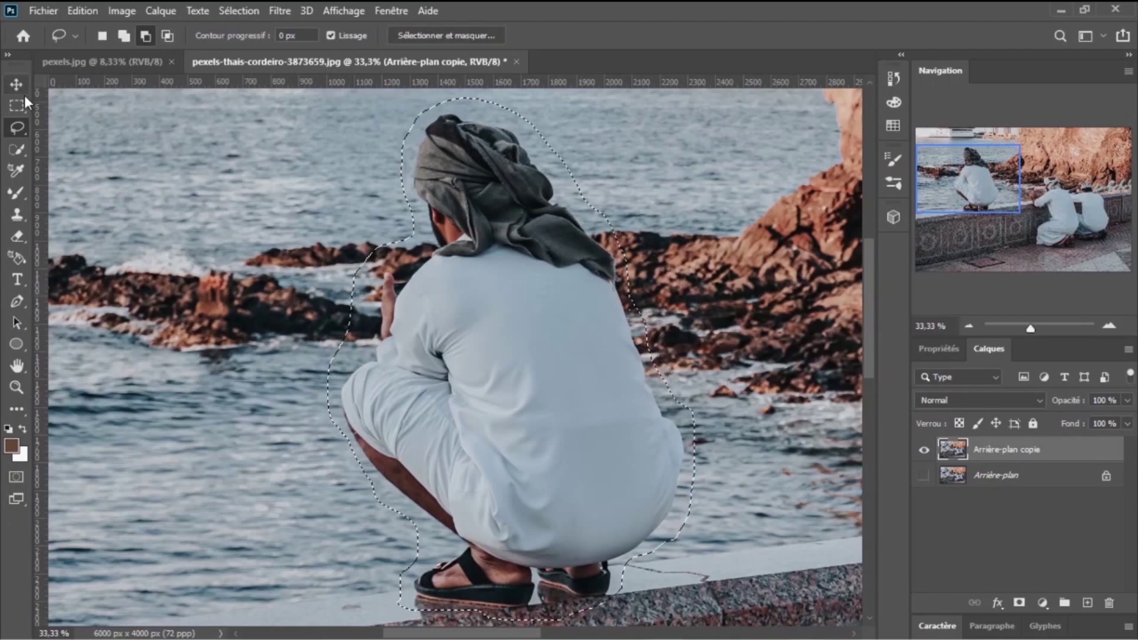
click(166, 36)
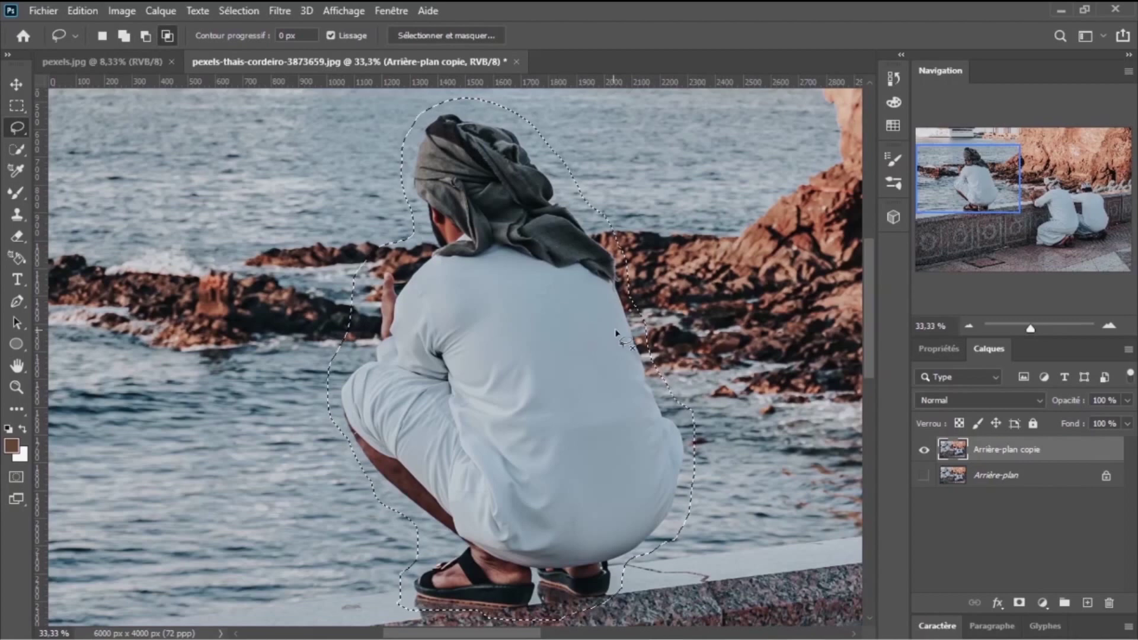
click(617, 302)
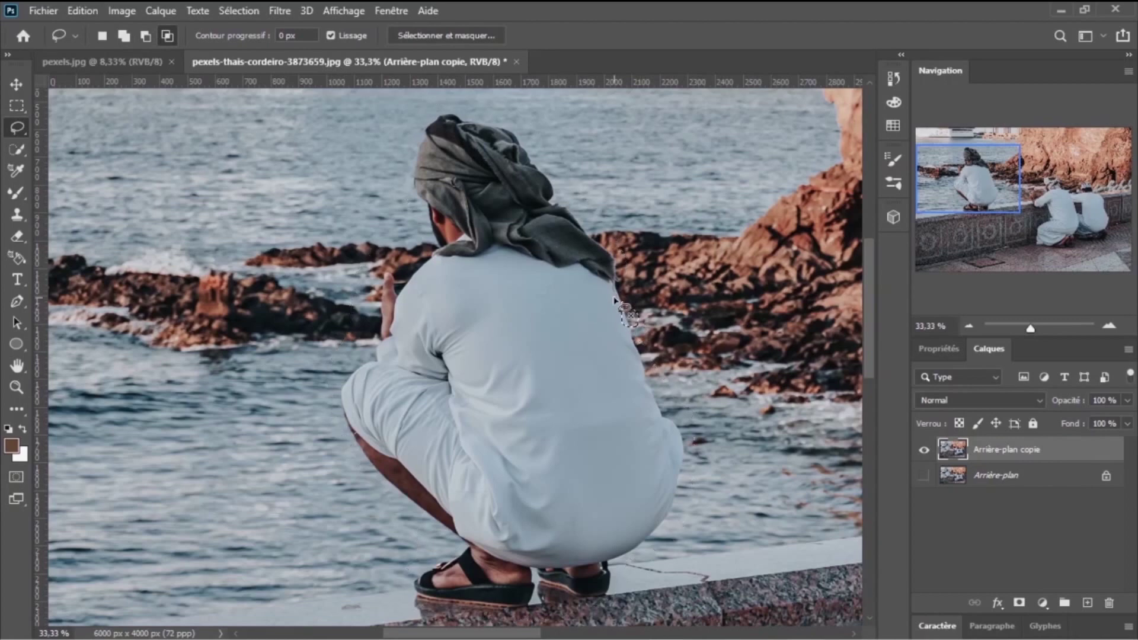
click(124, 36)
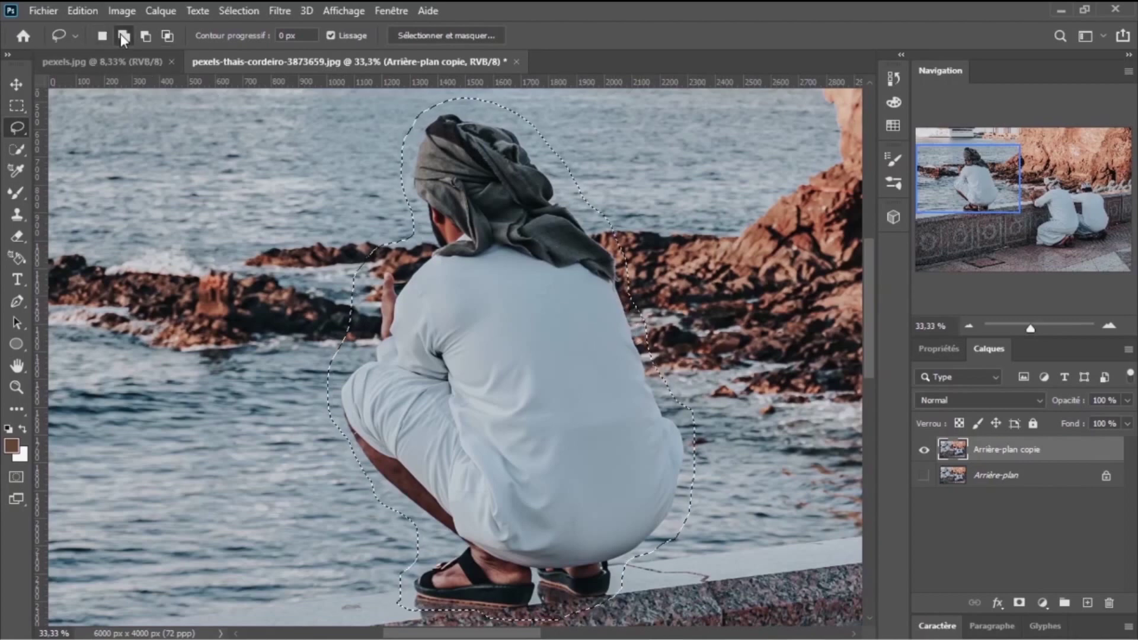
key(ctrl+z)
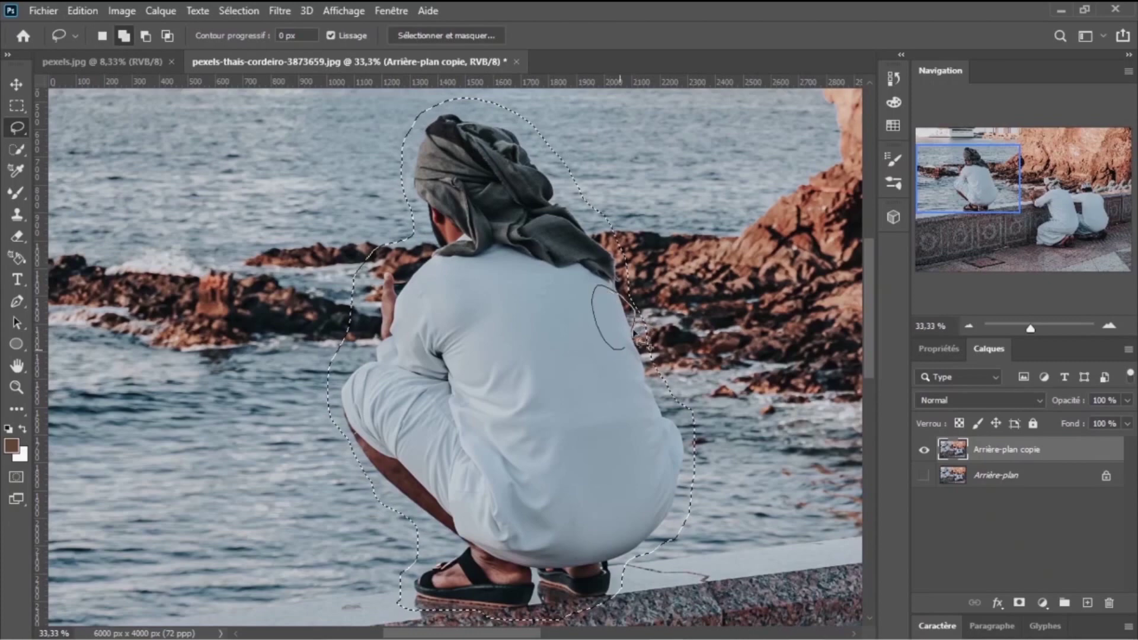
Step: Fill the man's selection with Contenu pris en compte via Edition > Remplir, then deselect
click(73, 12)
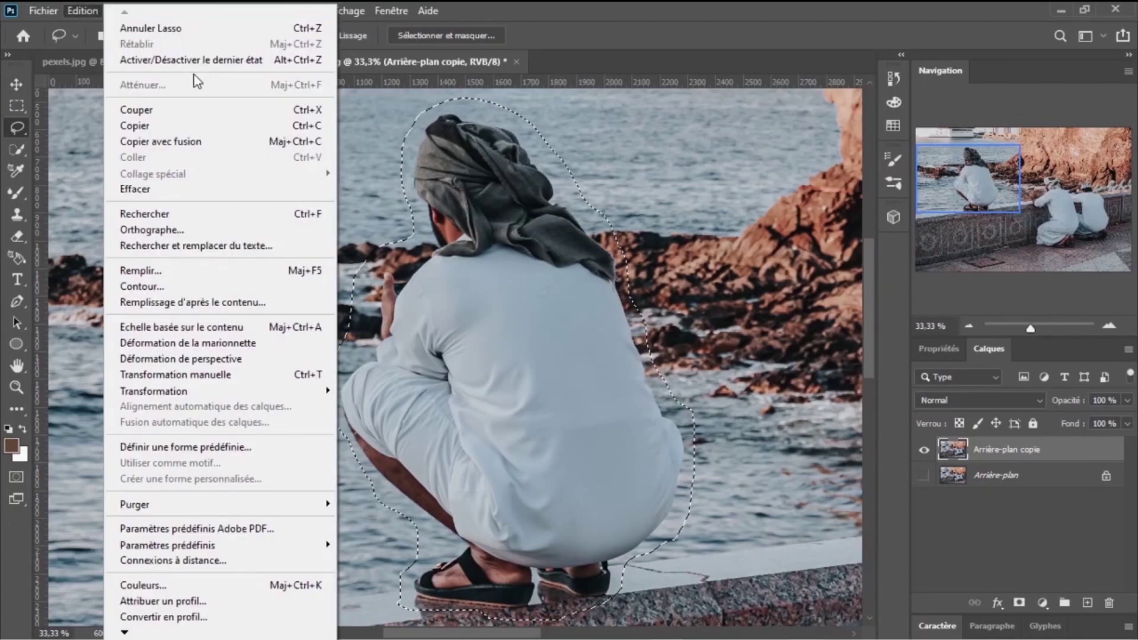
click(166, 272)
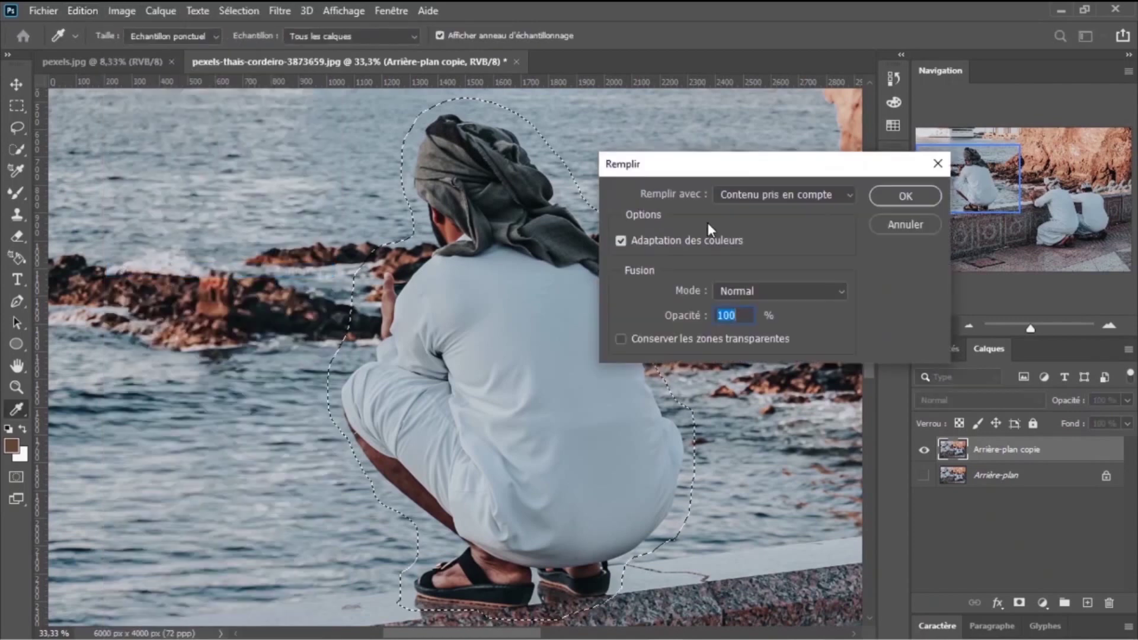
click(781, 195)
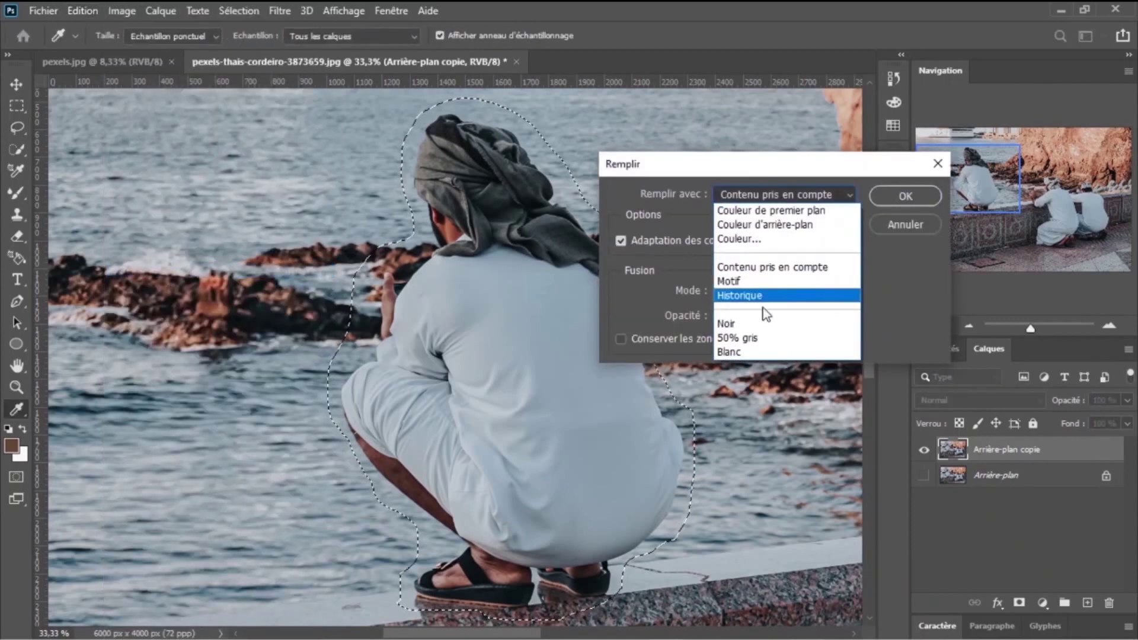
click(771, 268)
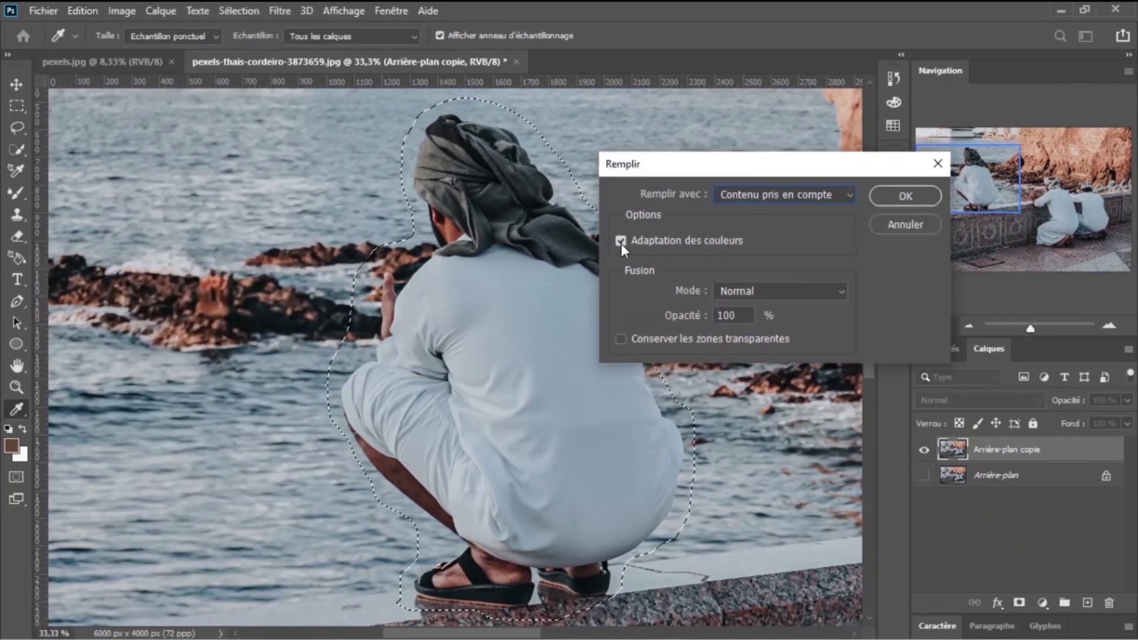
click(897, 198)
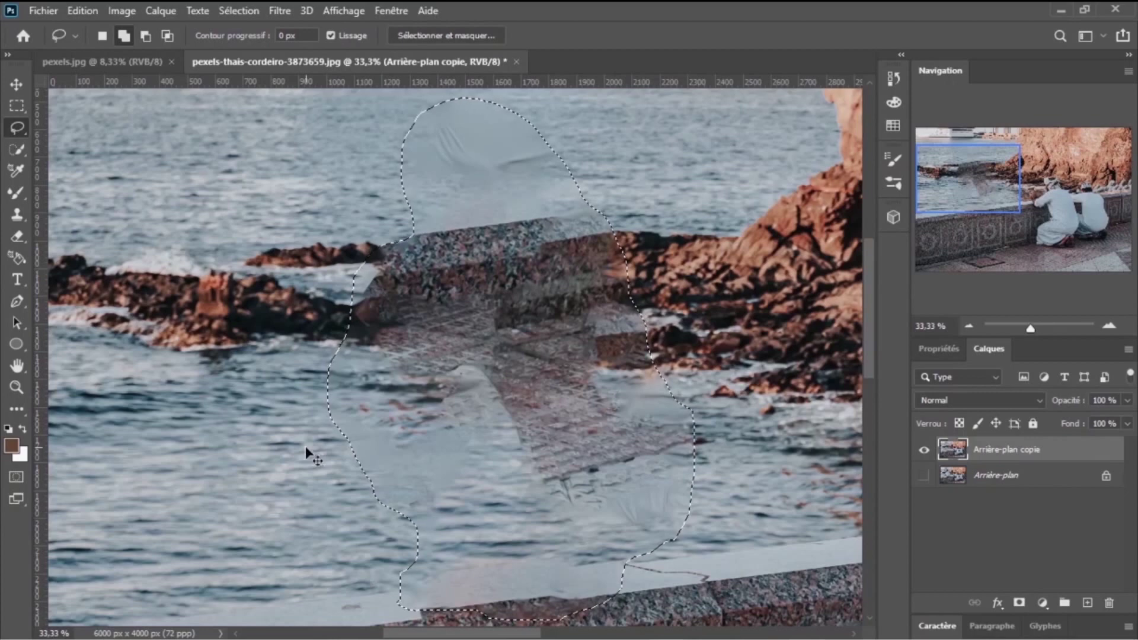
key(ctrl+d)
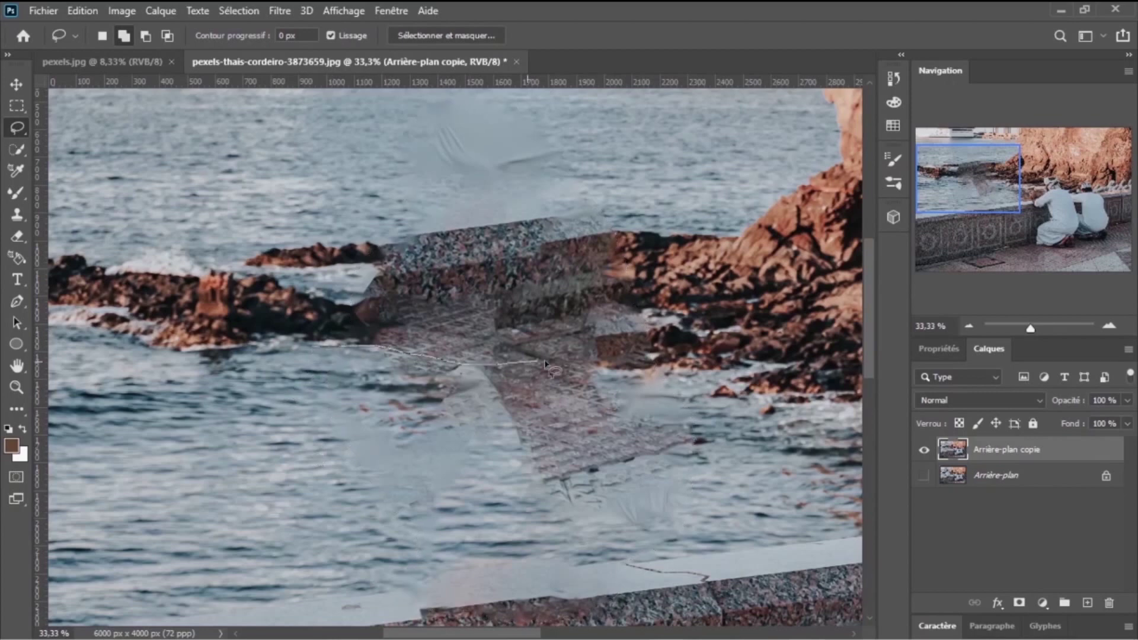
Step: Lasso the blotchy lower patch and content-aware fill it with water
mouse_move(718, 431)
mouse_down()
mouse_move(323, 358)
mouse_move(349, 347)
mouse_up()
click(82, 10)
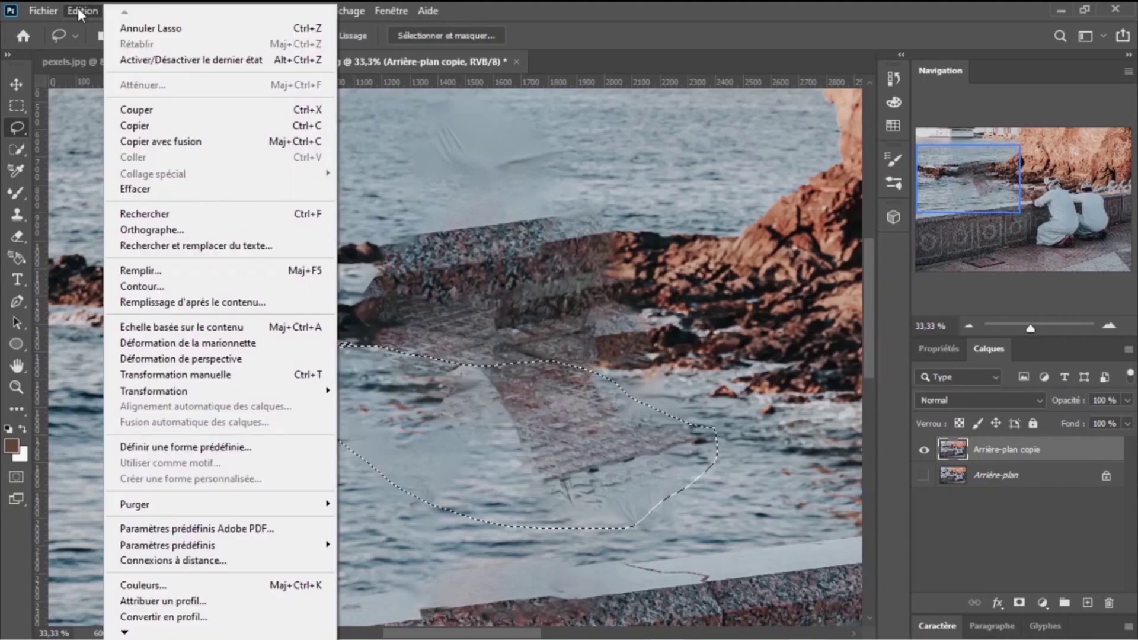
click(162, 273)
click(914, 191)
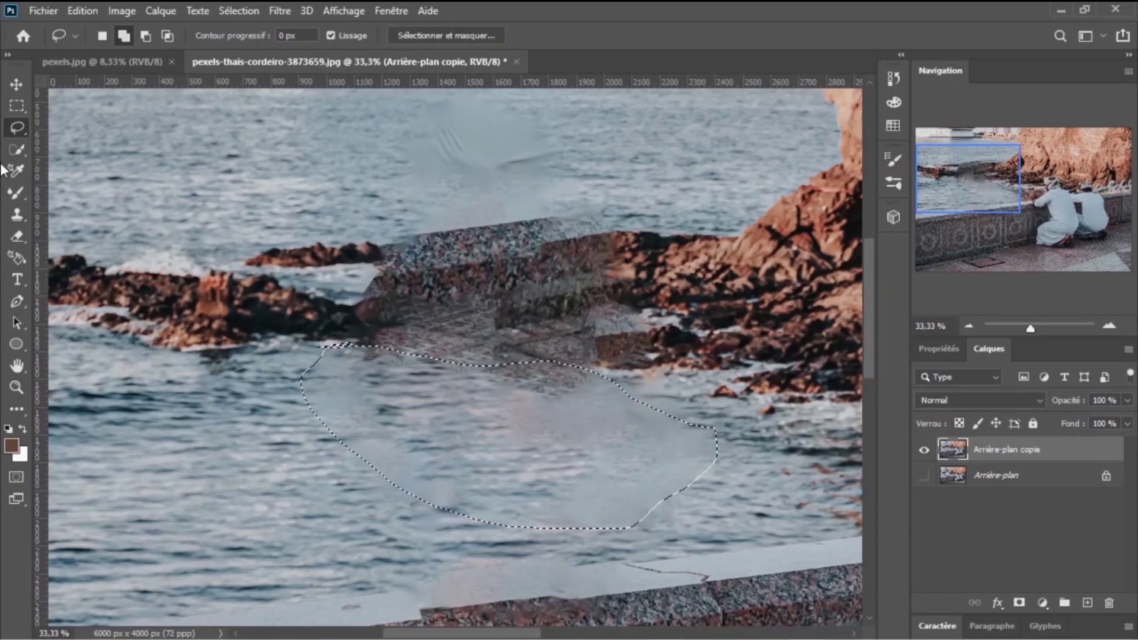
Step: Choose the Clone Stamp tool and show the Clone Source panel
click(18, 219)
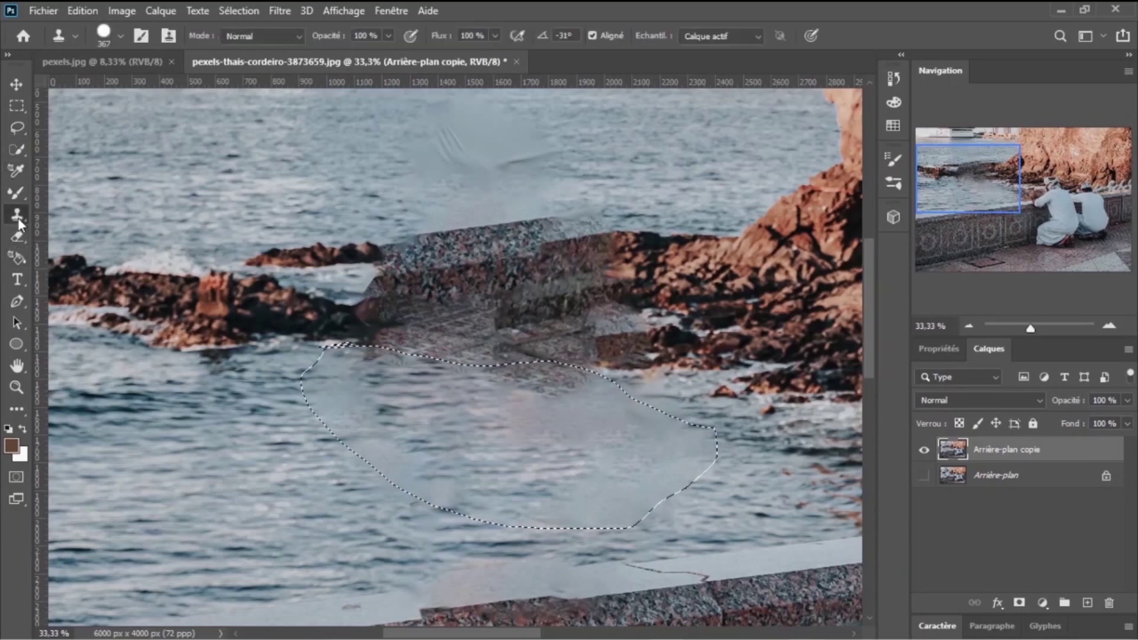
click(93, 216)
click(359, 7)
mouse_move(391, 11)
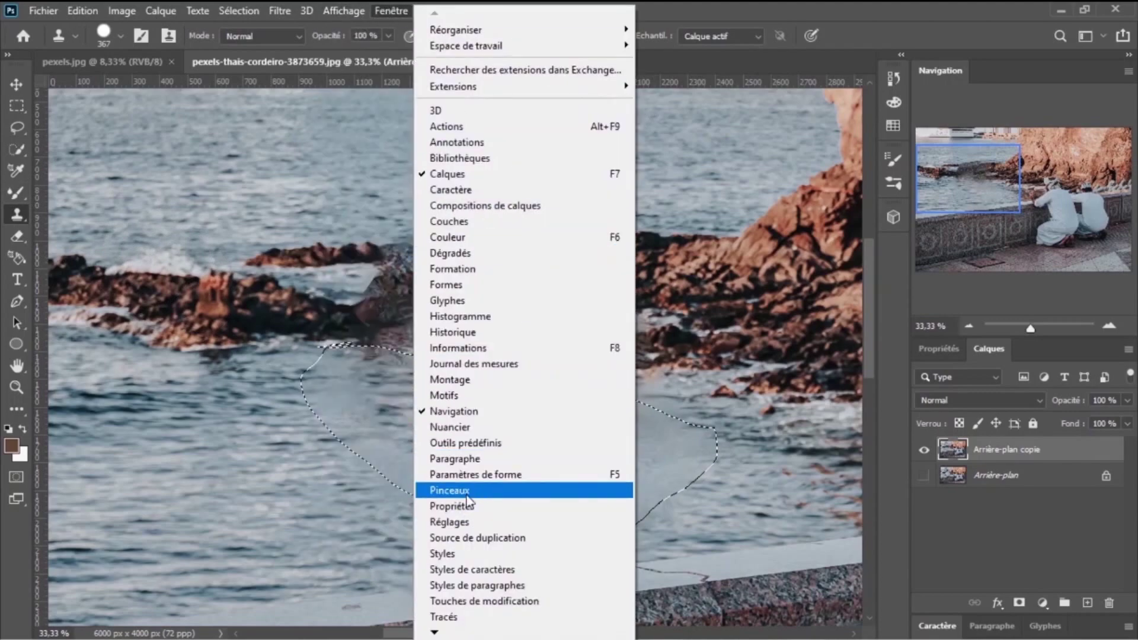
click(471, 536)
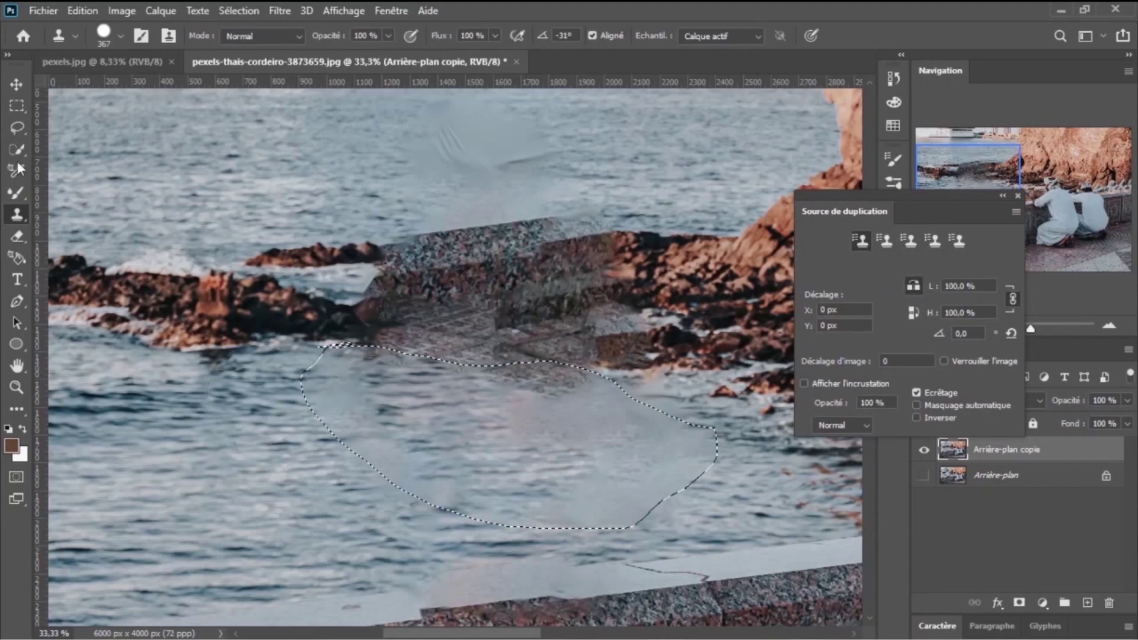
Step: Set the clone brush to 138 px and drop the water-patch selection
click(121, 36)
drag(178, 89, 151, 90)
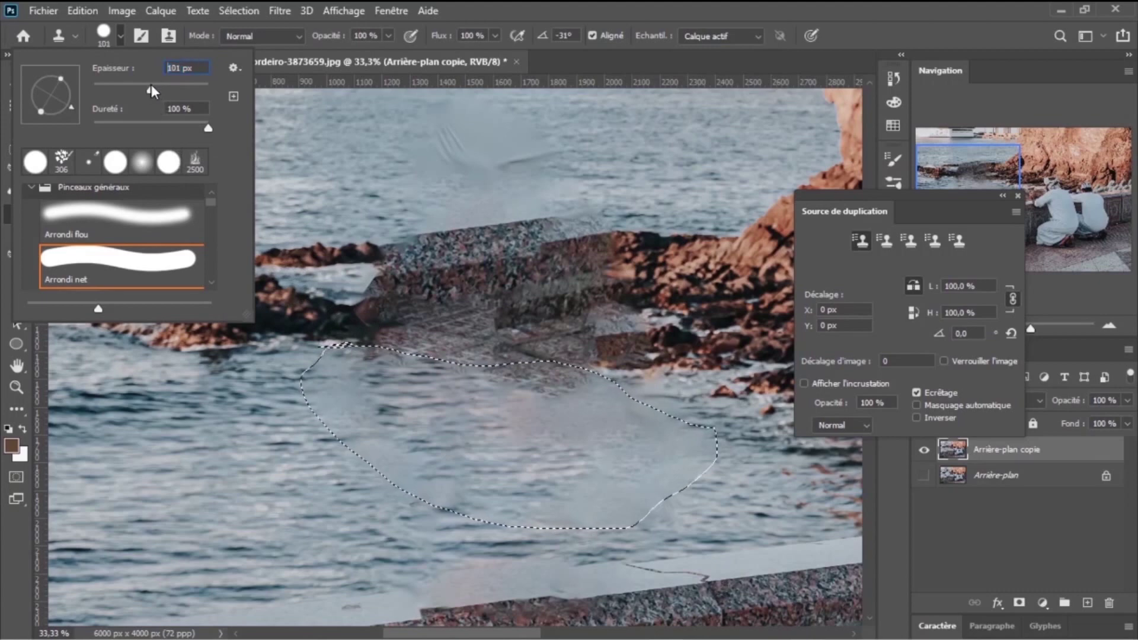
alt+click(321, 321)
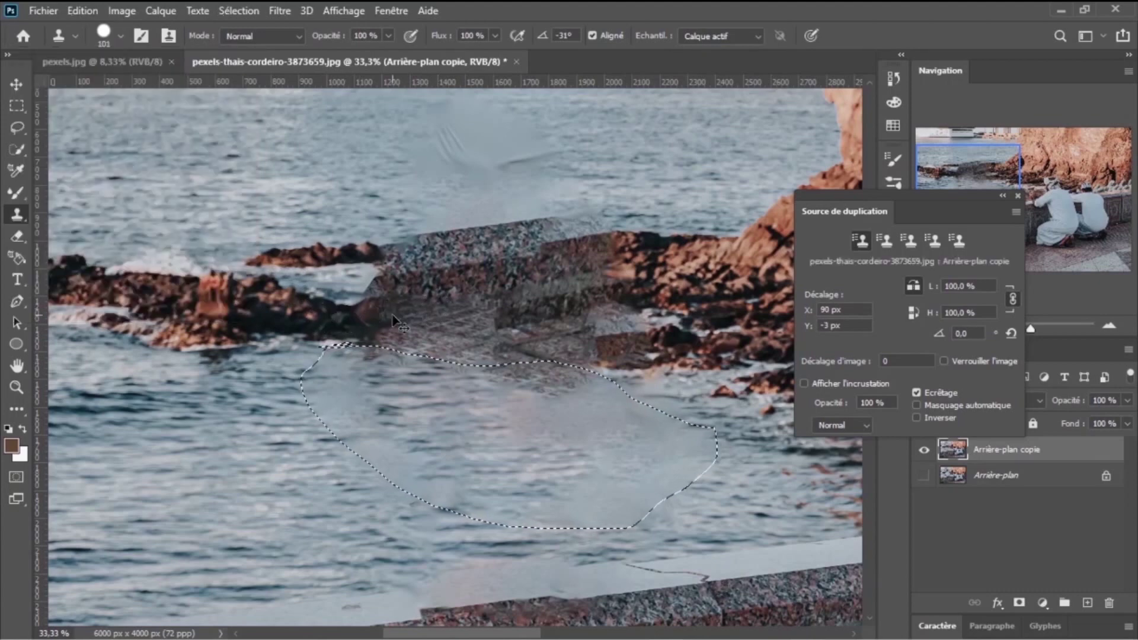
key(ctrl+d)
Step: Clone rock texture onto the rocks and undo a water stroke over the stone strip
drag(407, 320, 640, 274)
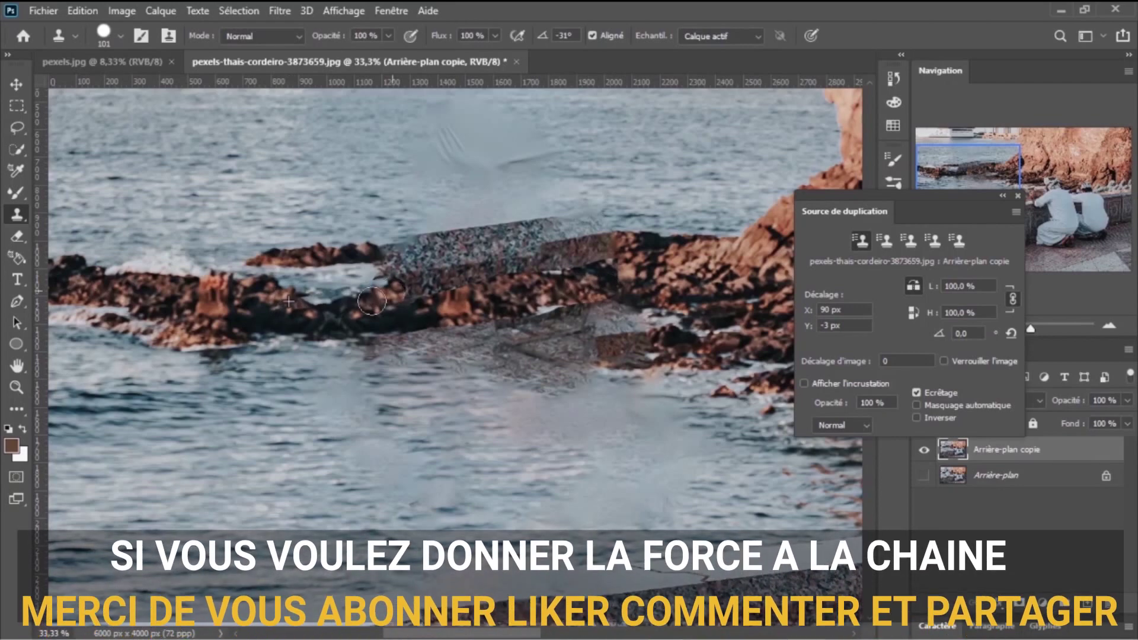
drag(382, 298, 600, 272)
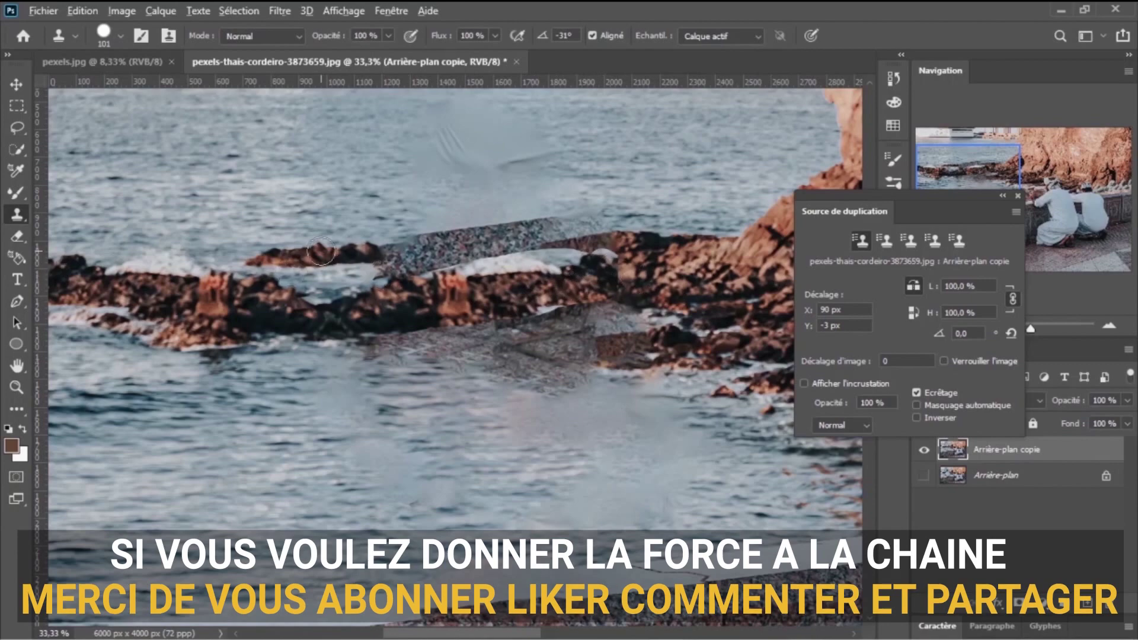
drag(379, 243, 534, 237)
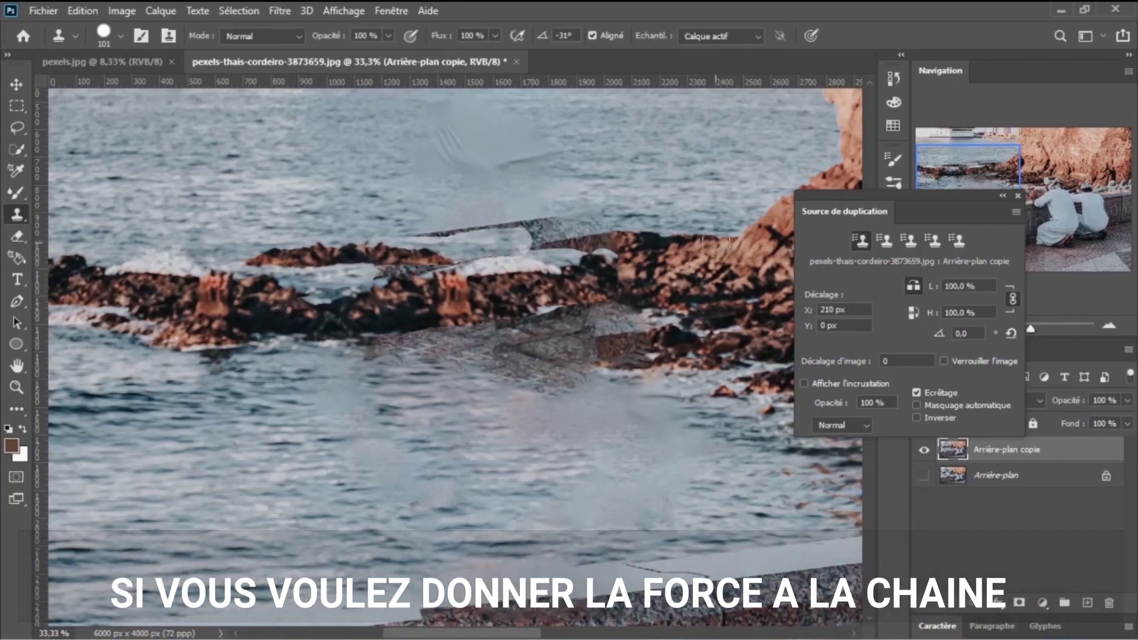
key(ctrl+z)
Step: With a 49 px brush, cover the gravel strips with cloned water, rock and foam
click(120, 38)
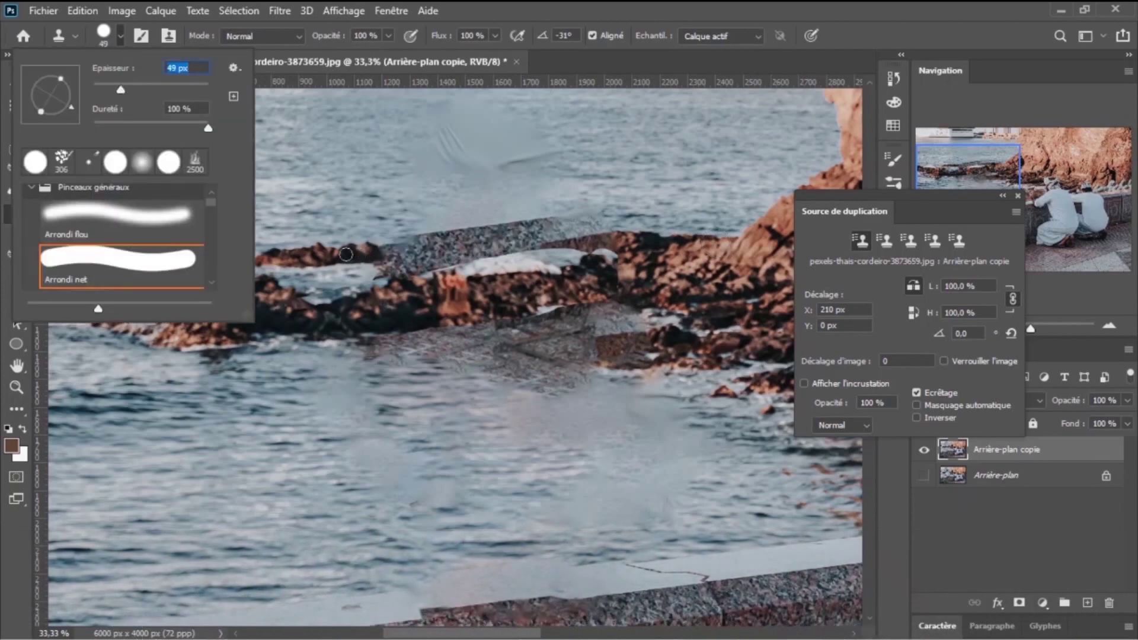
click(345, 255)
drag(377, 253, 586, 244)
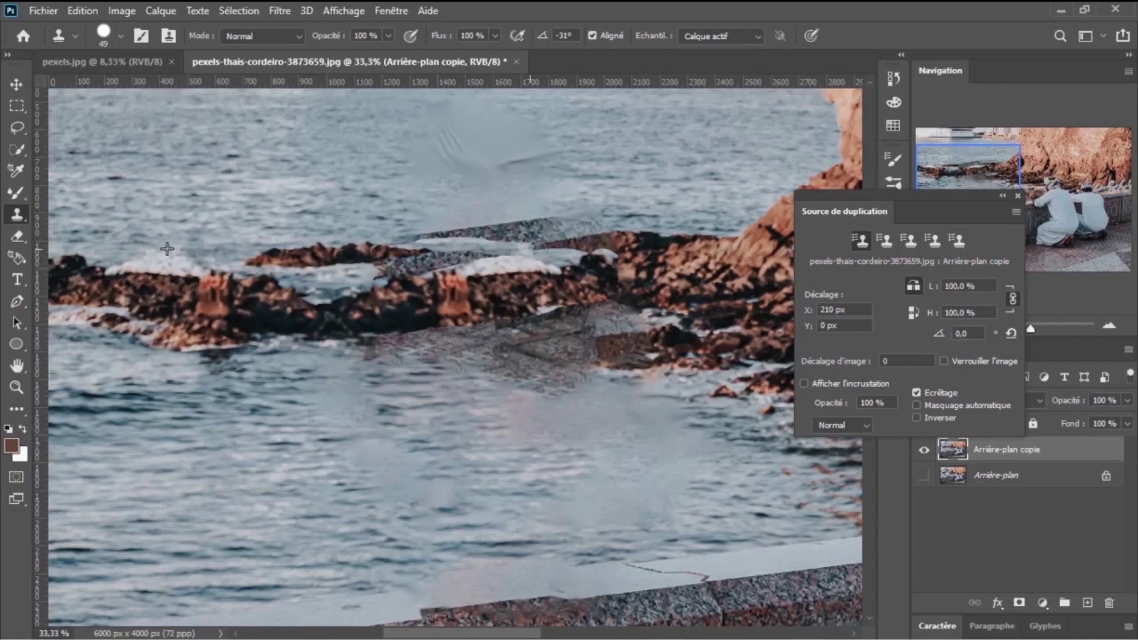
drag(408, 259, 467, 264)
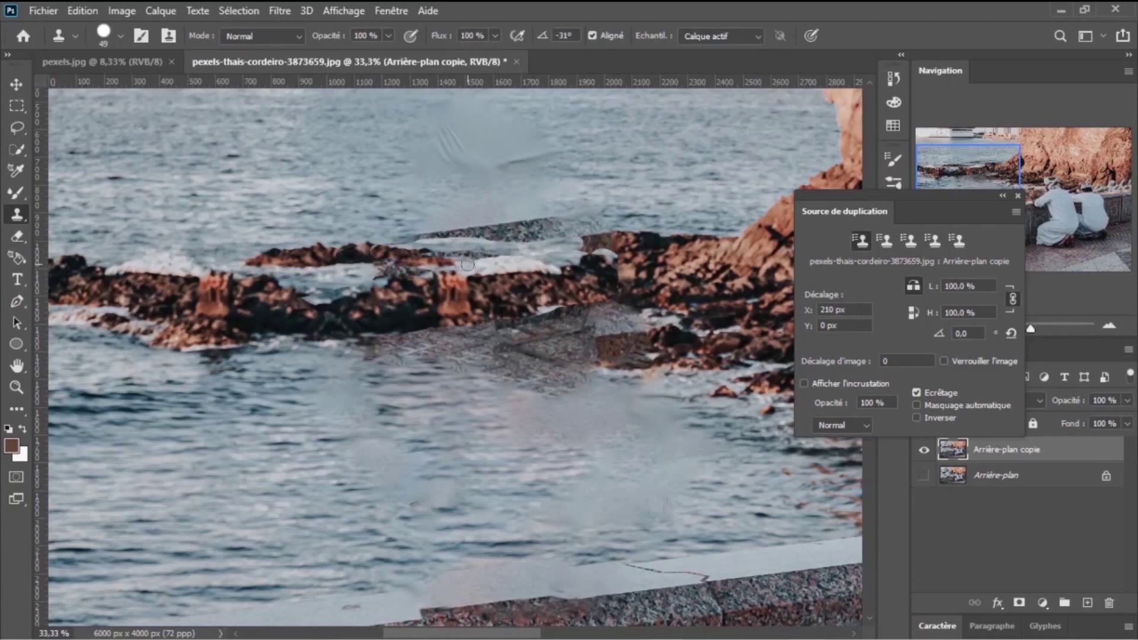
drag(394, 268, 526, 257)
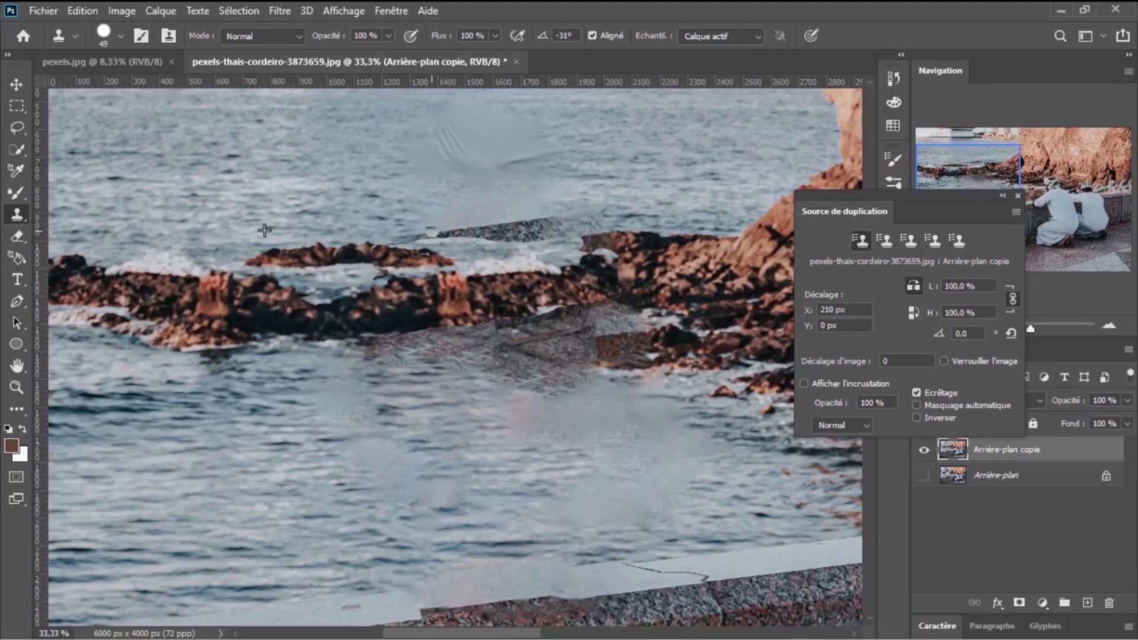
drag(431, 233, 598, 227)
drag(422, 236, 403, 239)
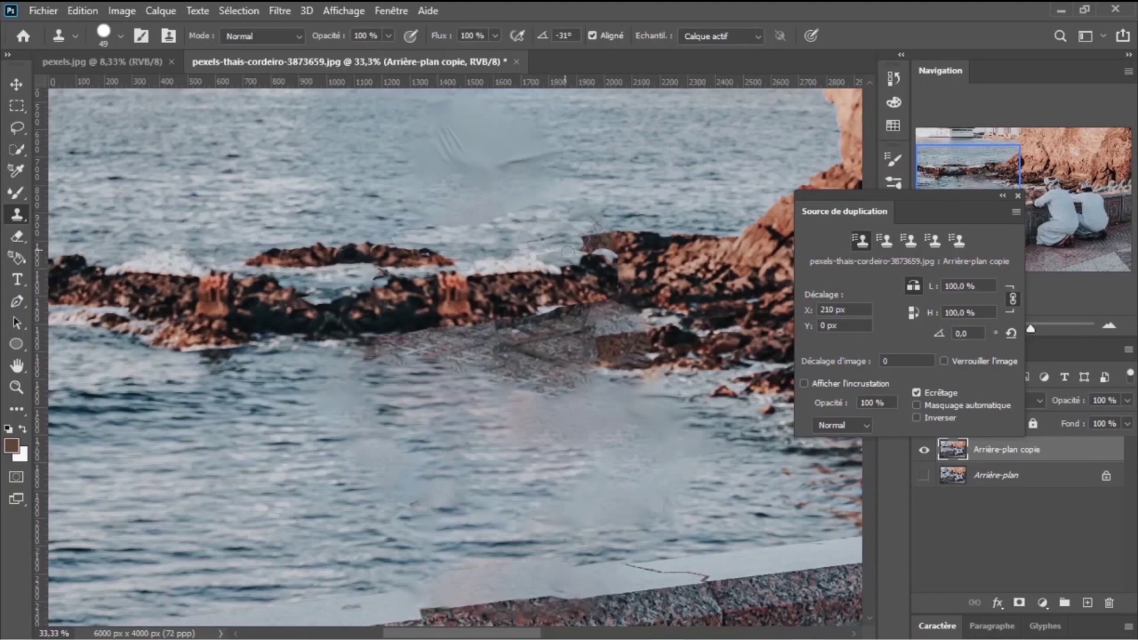
Step: With a 95 px brush, clone lighter water from a new source over the rocky area
click(120, 36)
click(148, 88)
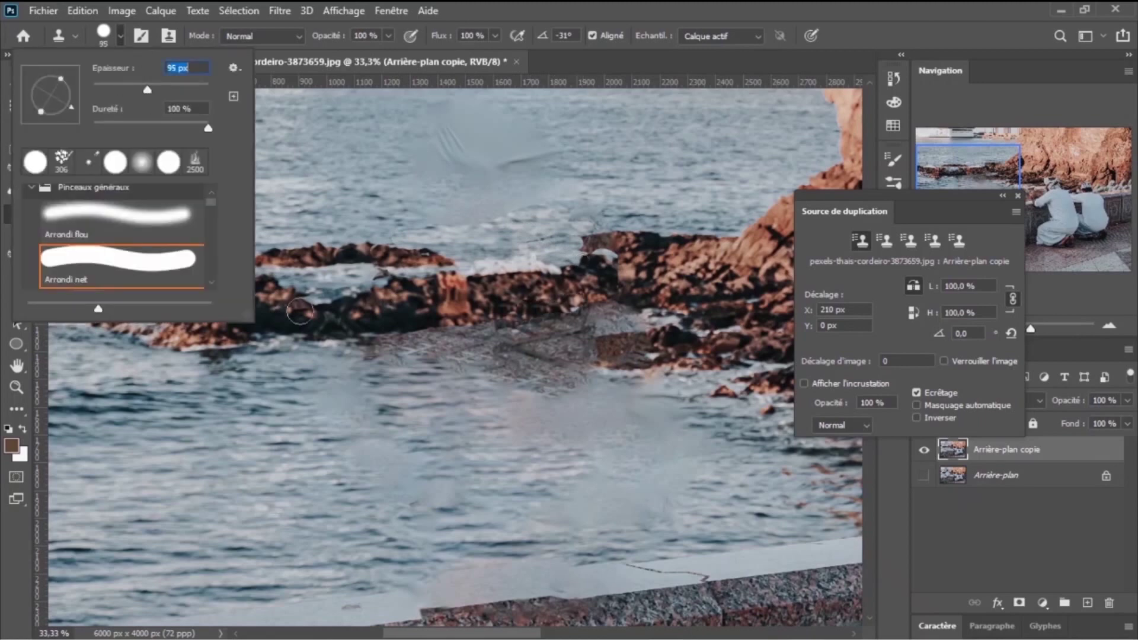
click(307, 470)
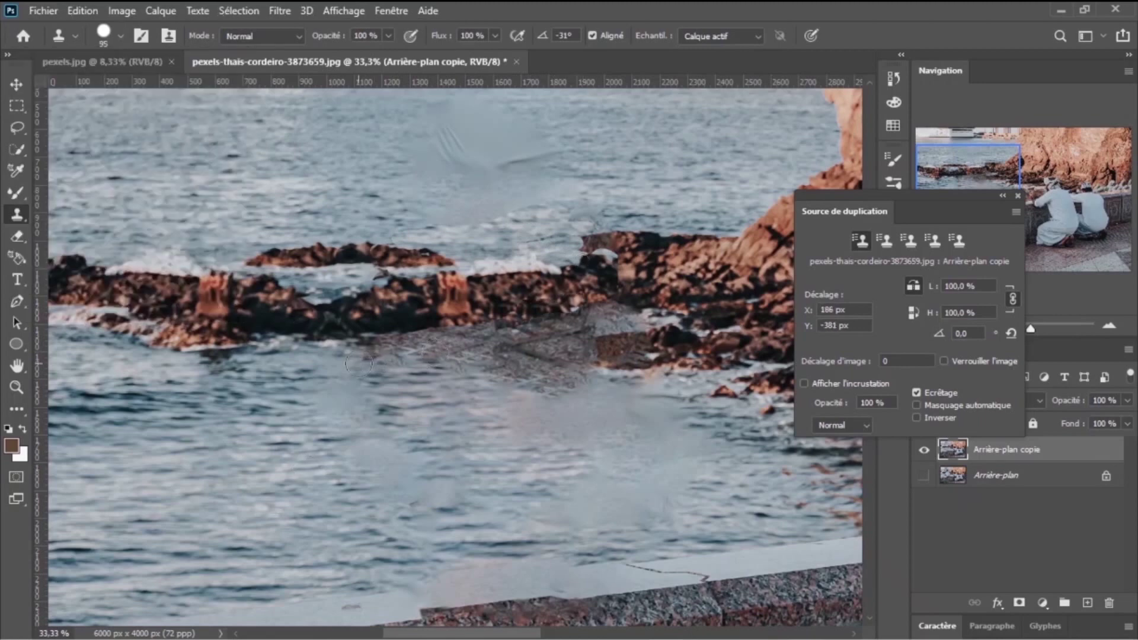
drag(359, 363, 524, 348)
key(ctrl+z)
alt+click(314, 372)
drag(356, 355, 558, 369)
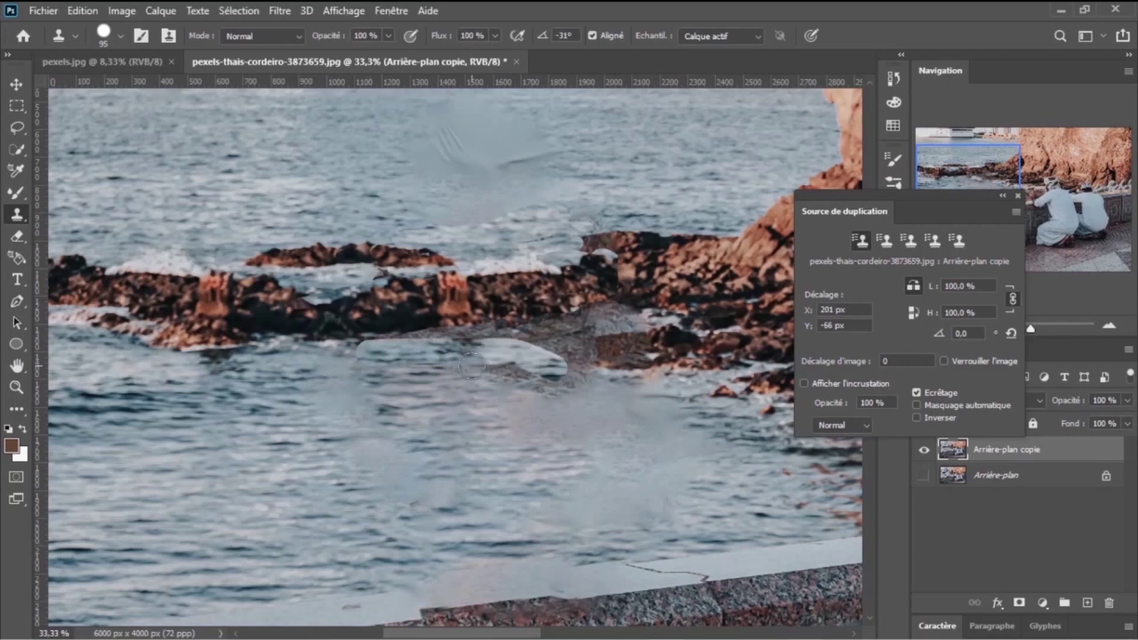
drag(472, 366, 428, 382)
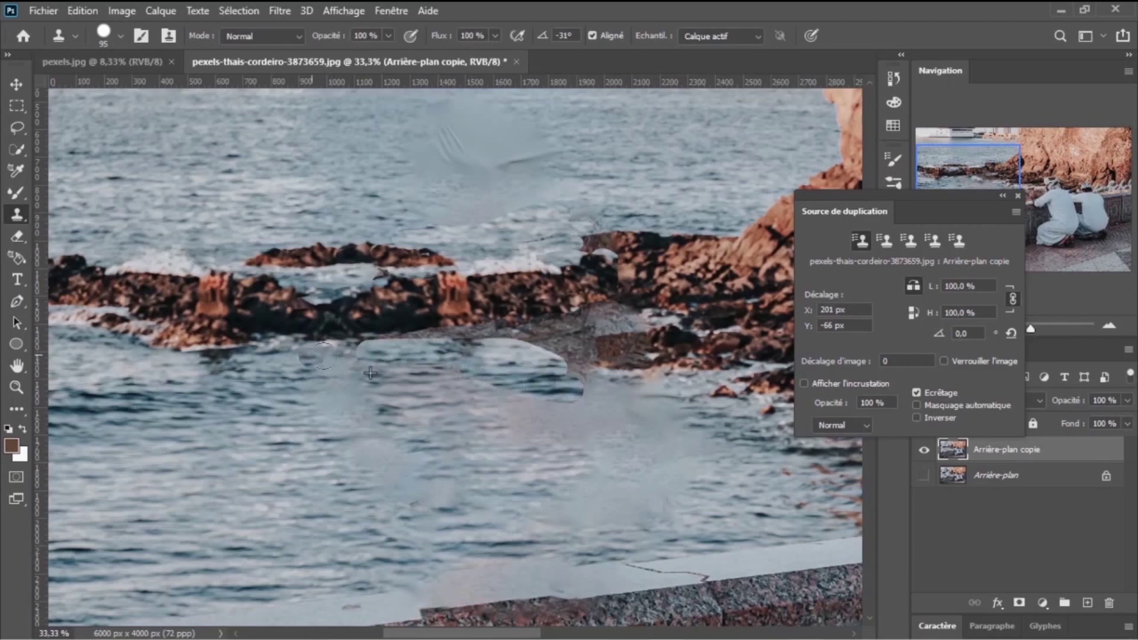
mouse_move(299, 355)
mouse_down()
mouse_move(395, 346)
mouse_move(595, 387)
mouse_up()
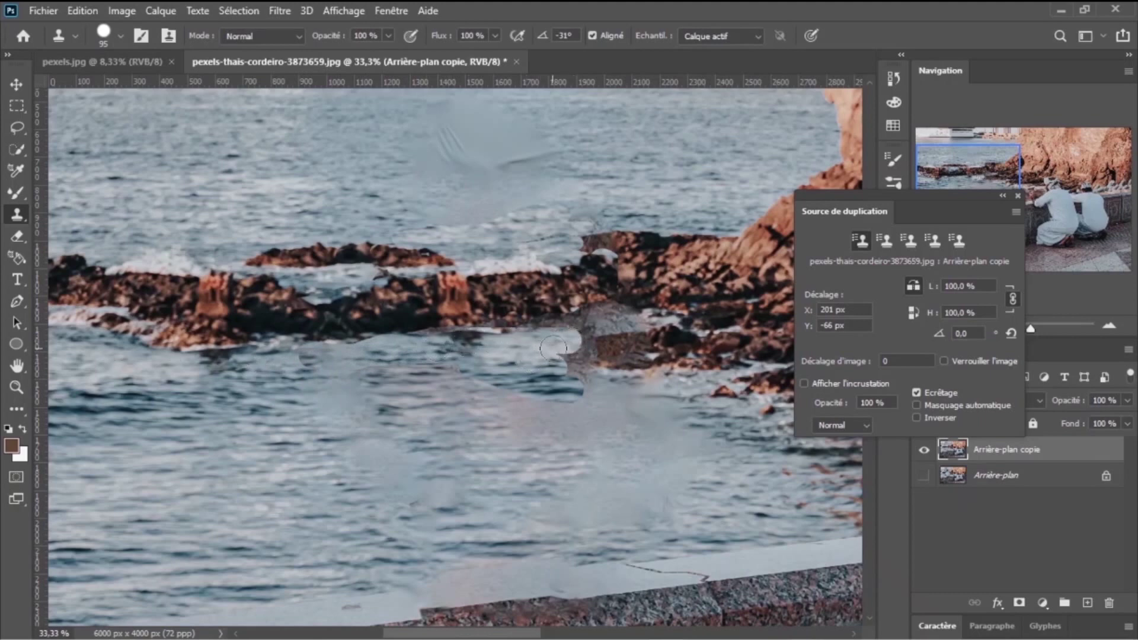
Step: Cover the grey rock patches and smudged areas with cloned water and waves
drag(570, 330, 636, 322)
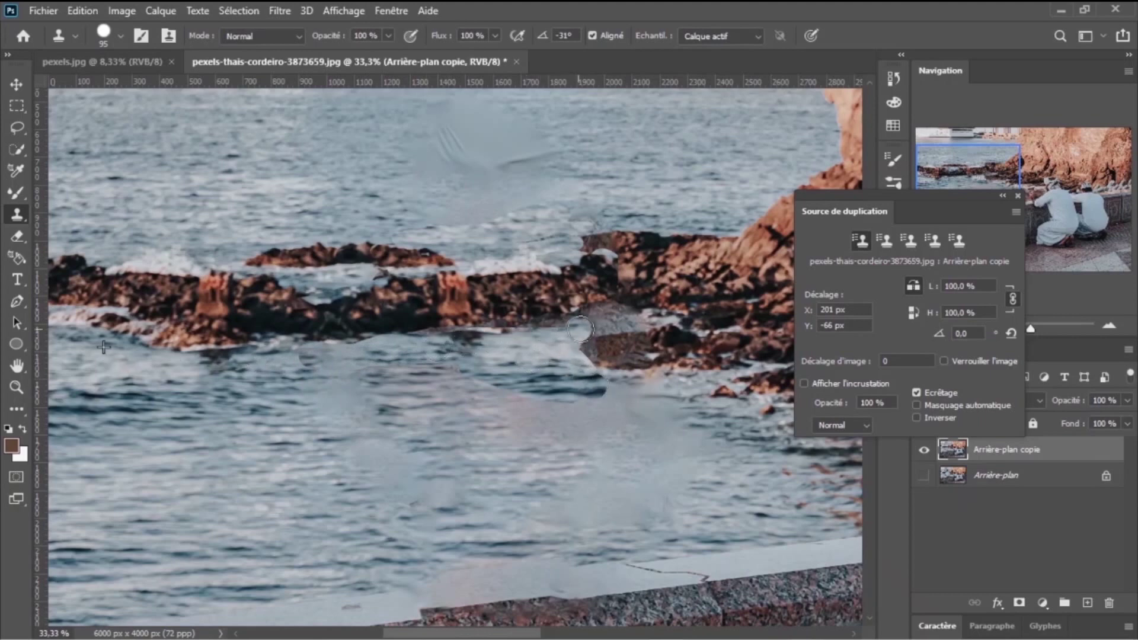
drag(589, 394, 623, 384)
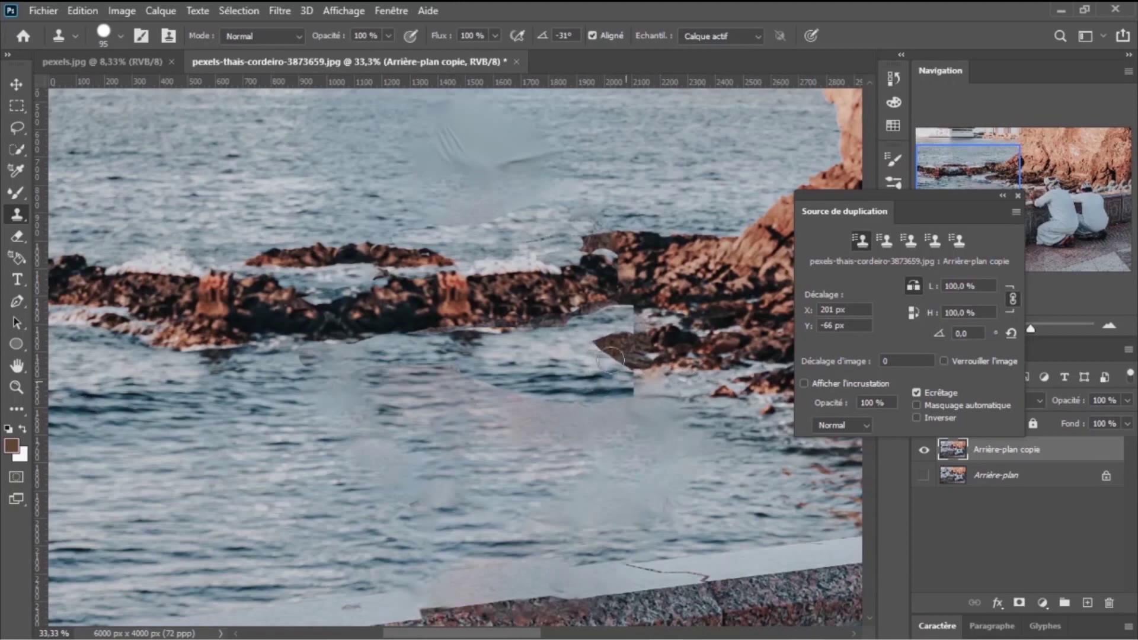
drag(584, 350, 619, 356)
key(ctrl+z)
key(ctrl+z)
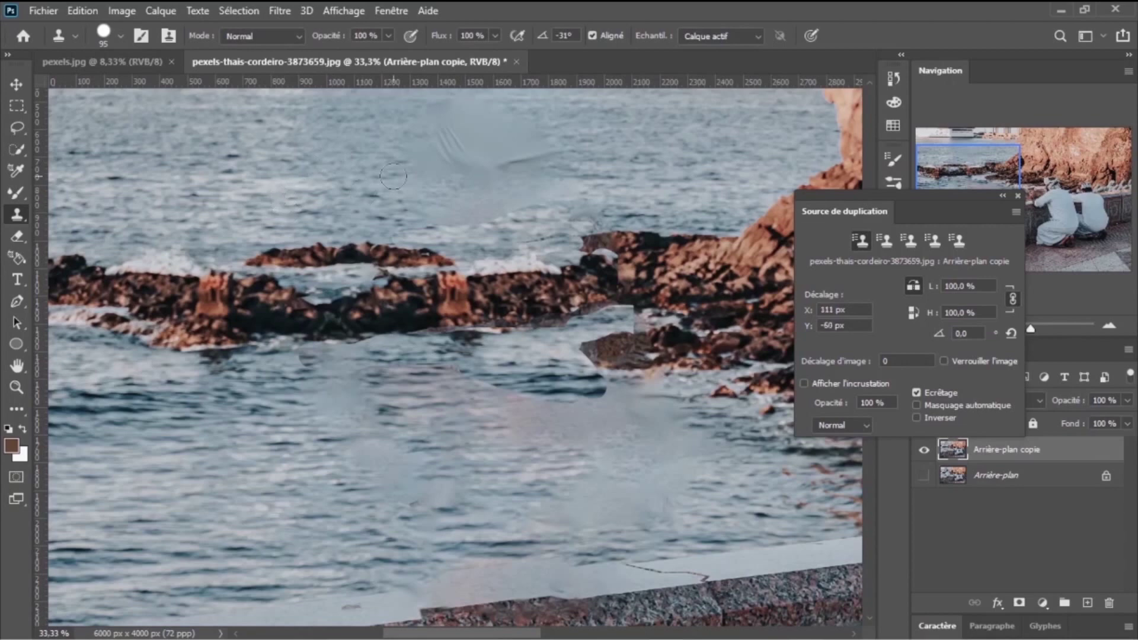
mouse_move(394, 176)
mouse_down()
mouse_move(427, 143)
mouse_move(377, 197)
mouse_up()
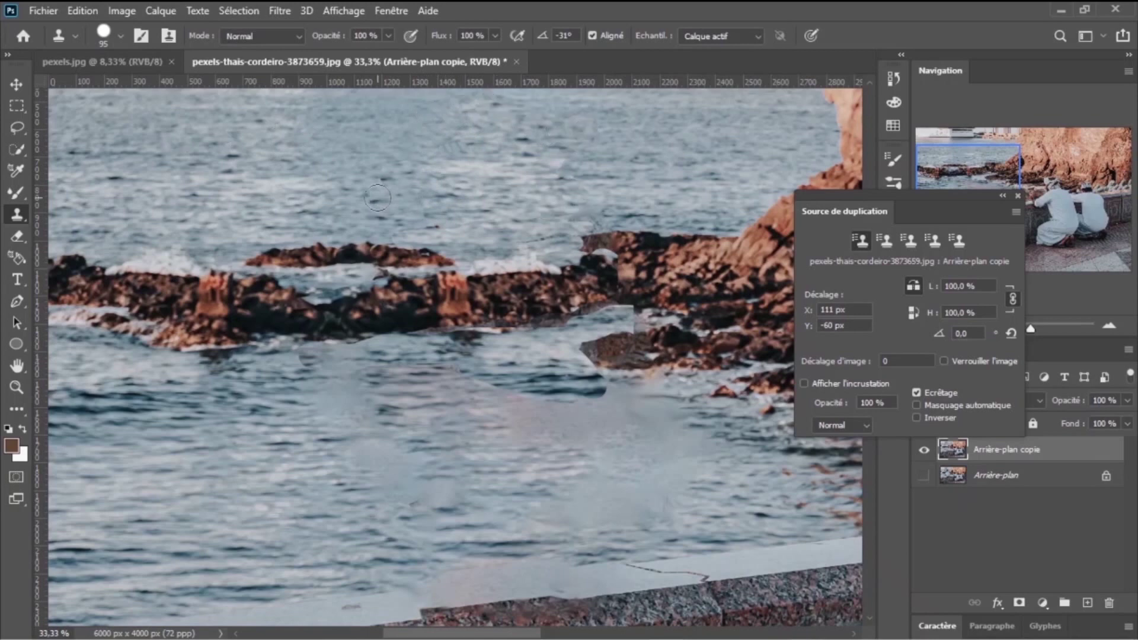
mouse_move(516, 474)
mouse_down()
mouse_move(462, 394)
mouse_move(732, 428)
mouse_up()
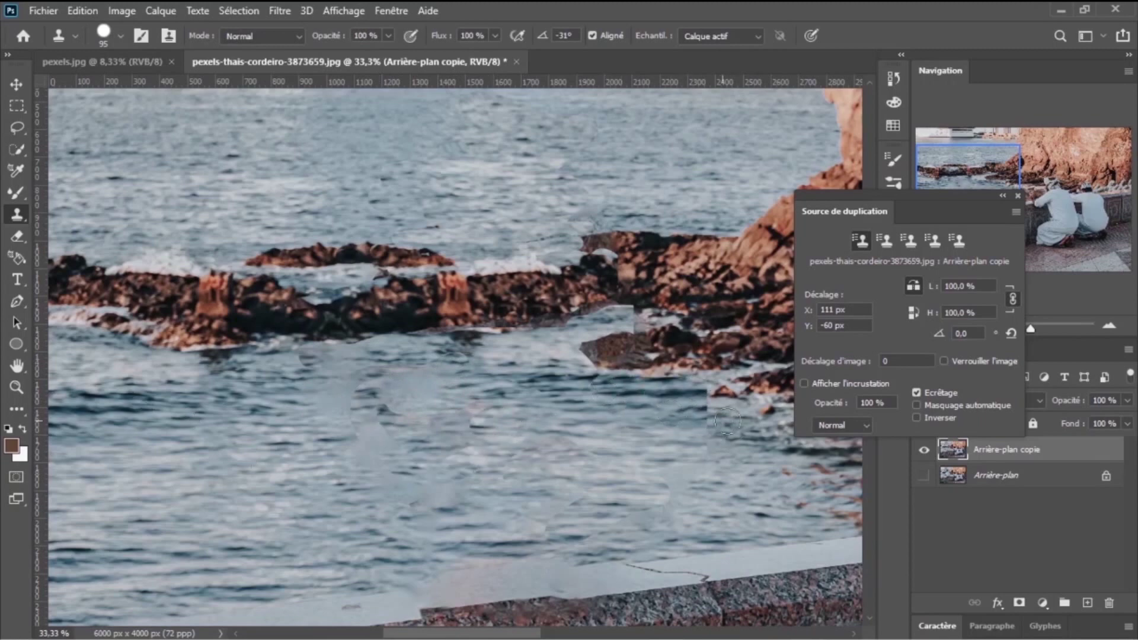
Step: At 36% opacity, softly retouch the water from new sources and dock the Clone Source panel
key(3)
key(6)
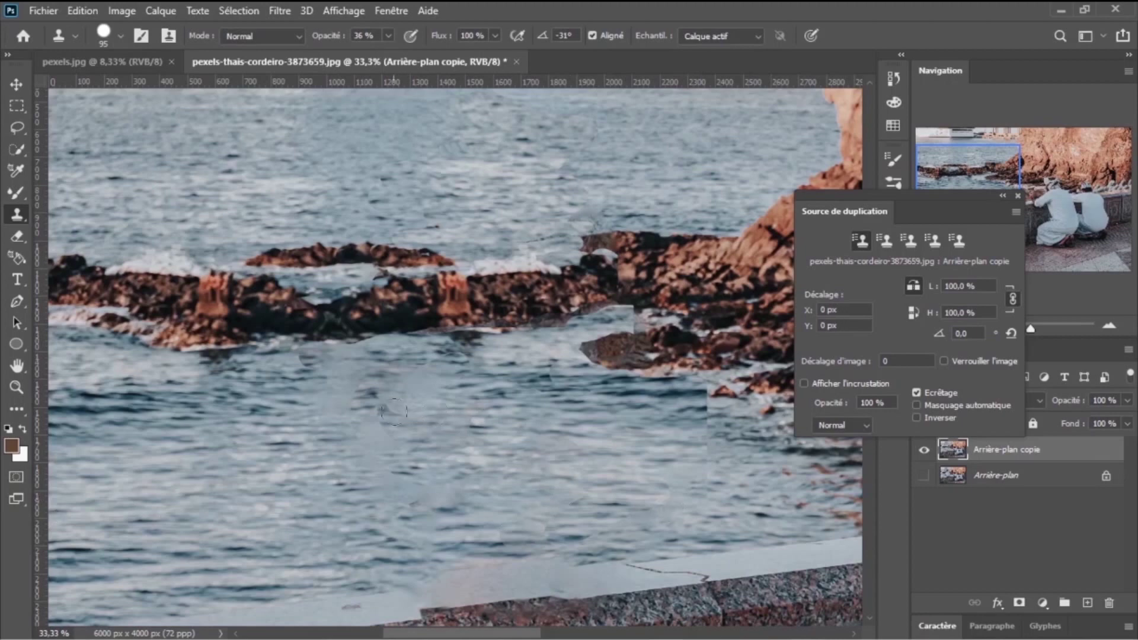
mouse_move(527, 394)
mouse_down()
mouse_move(534, 457)
mouse_move(397, 519)
mouse_up()
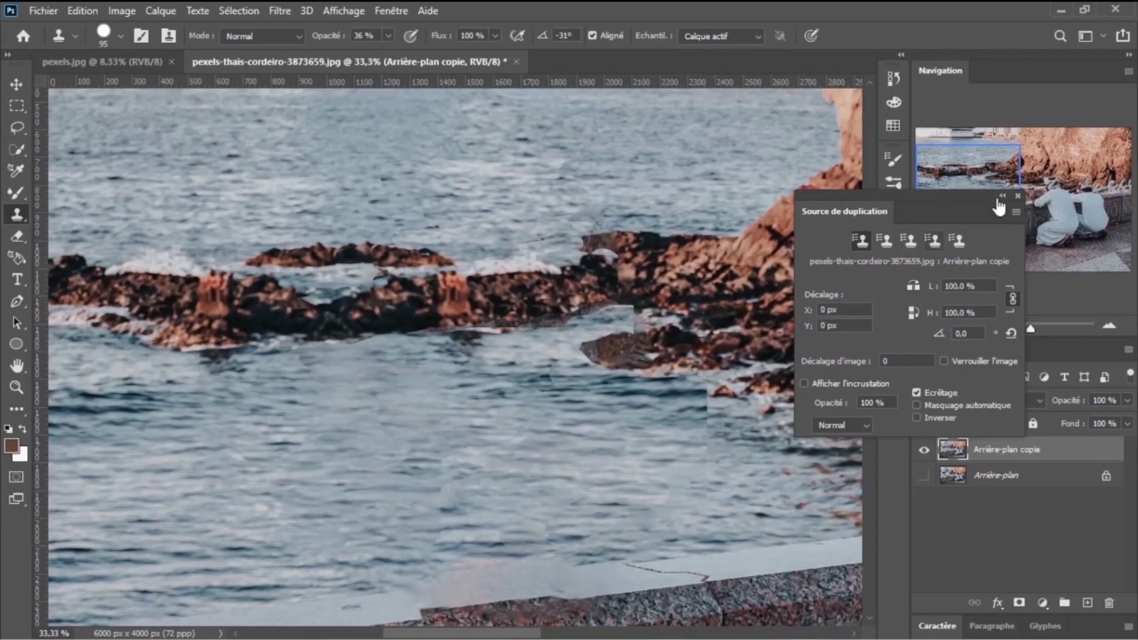
drag(845, 211, 961, 356)
drag(717, 419, 717, 414)
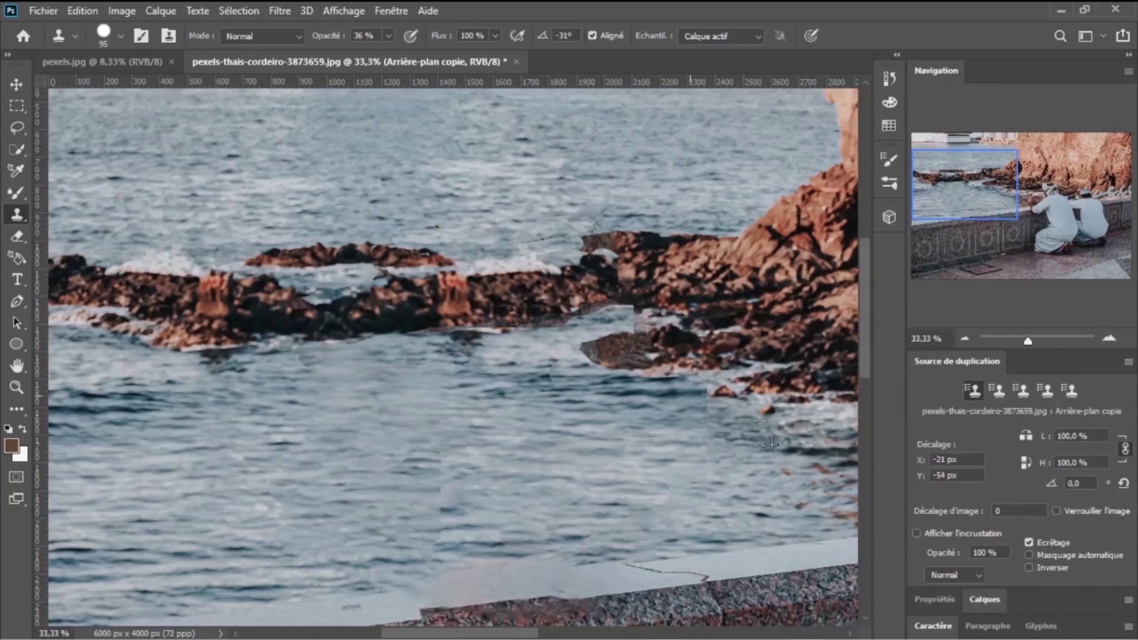
alt+click(693, 450)
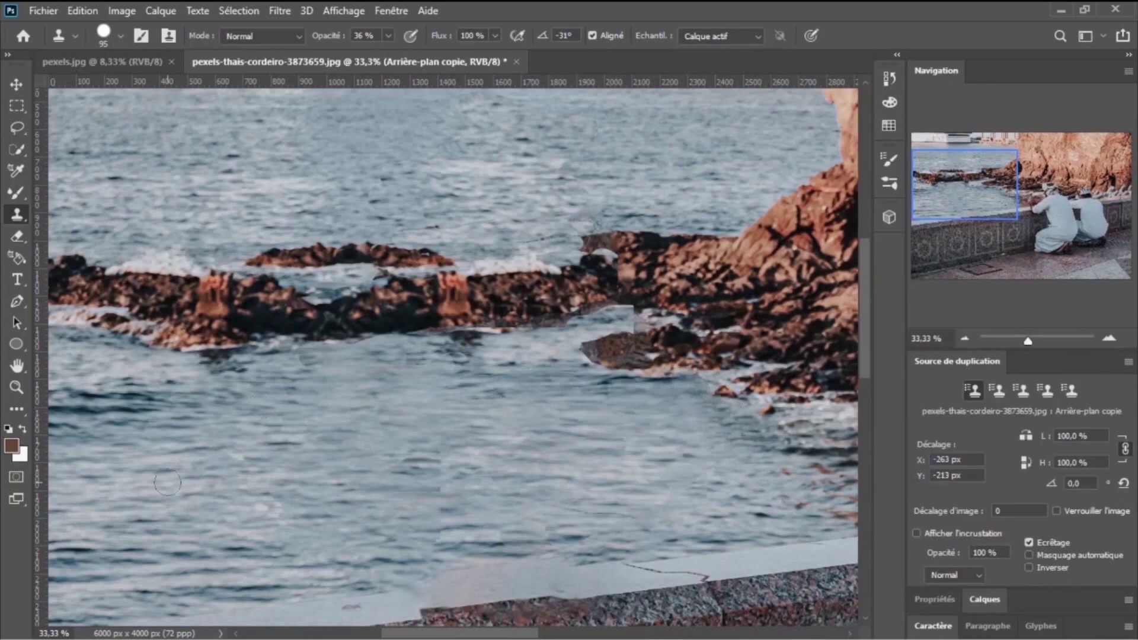
drag(593, 477, 606, 479)
Step: Brighten the water beside the rock edge and zoom out to show the wall
key(ctrl+z)
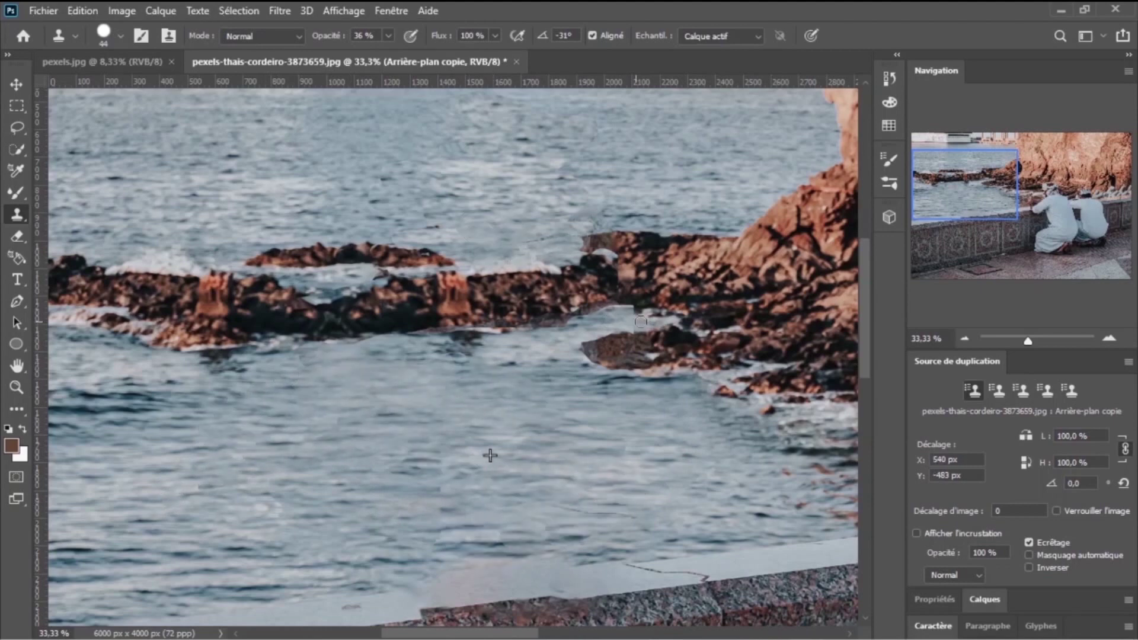
drag(640, 325, 603, 334)
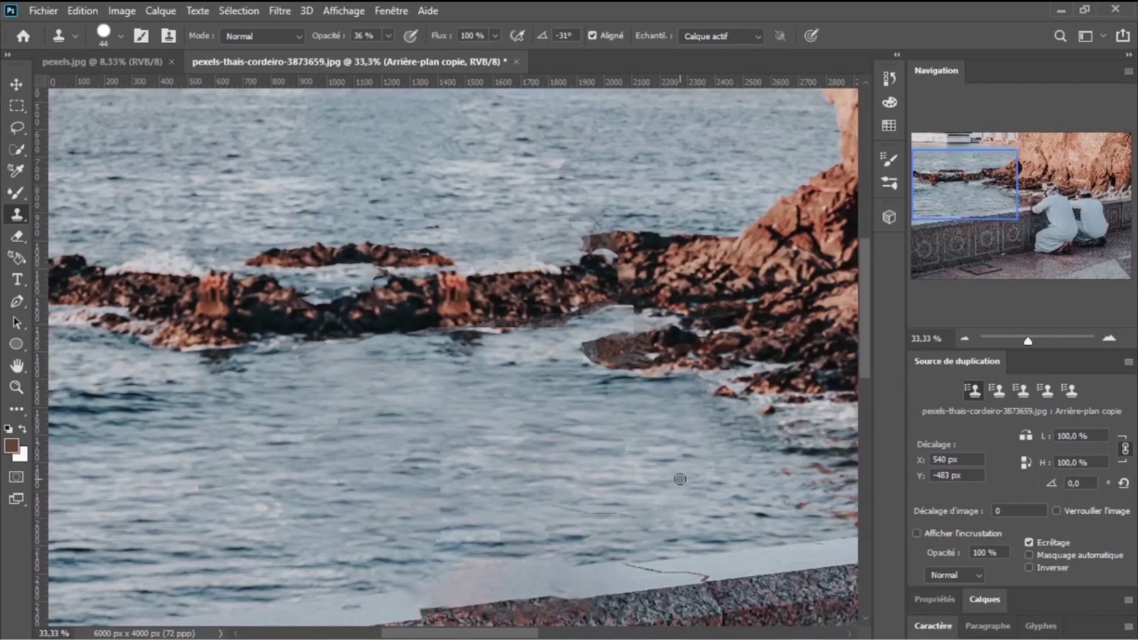
key(ctrl+minus)
drag(981, 191, 988, 217)
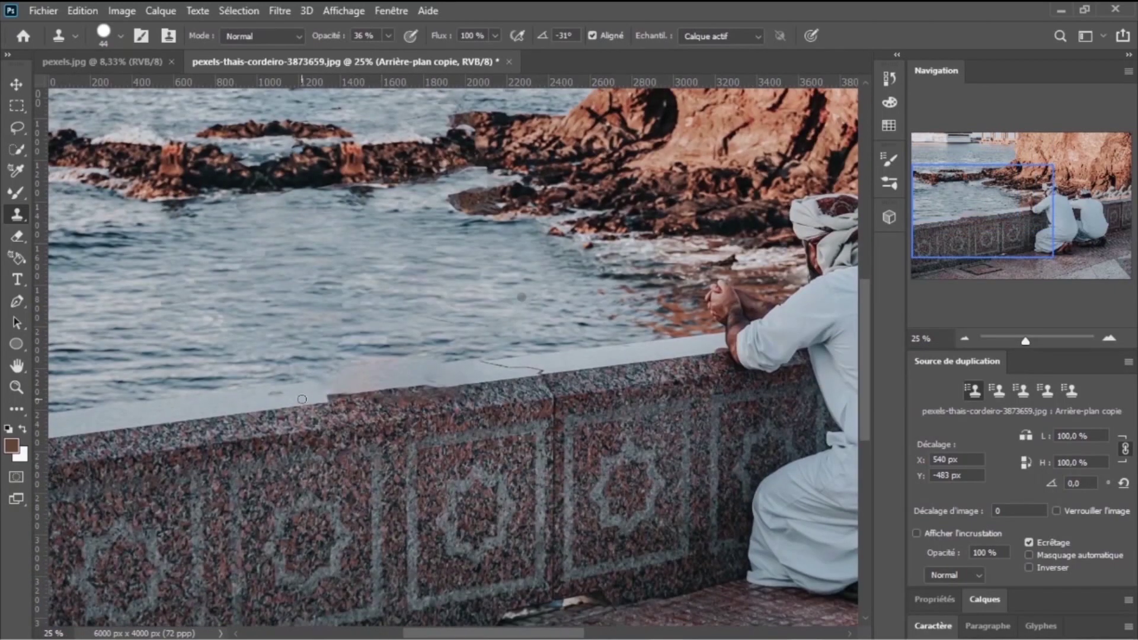
Step: Set the clone brush to 81 px and the opacity to 100%
click(121, 36)
click(139, 89)
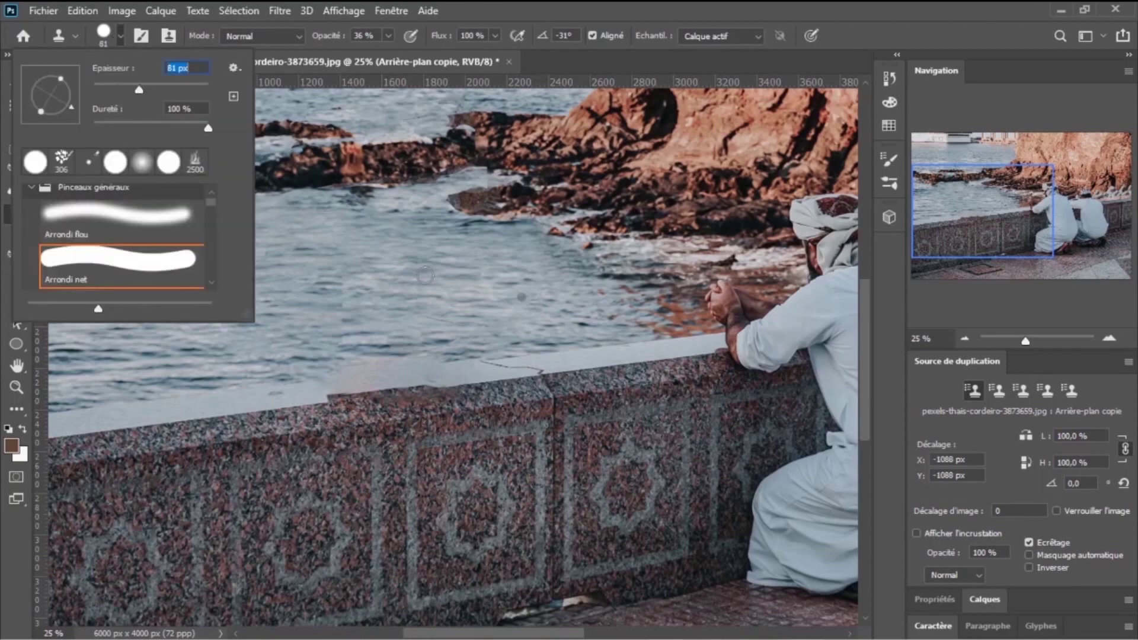
click(440, 379)
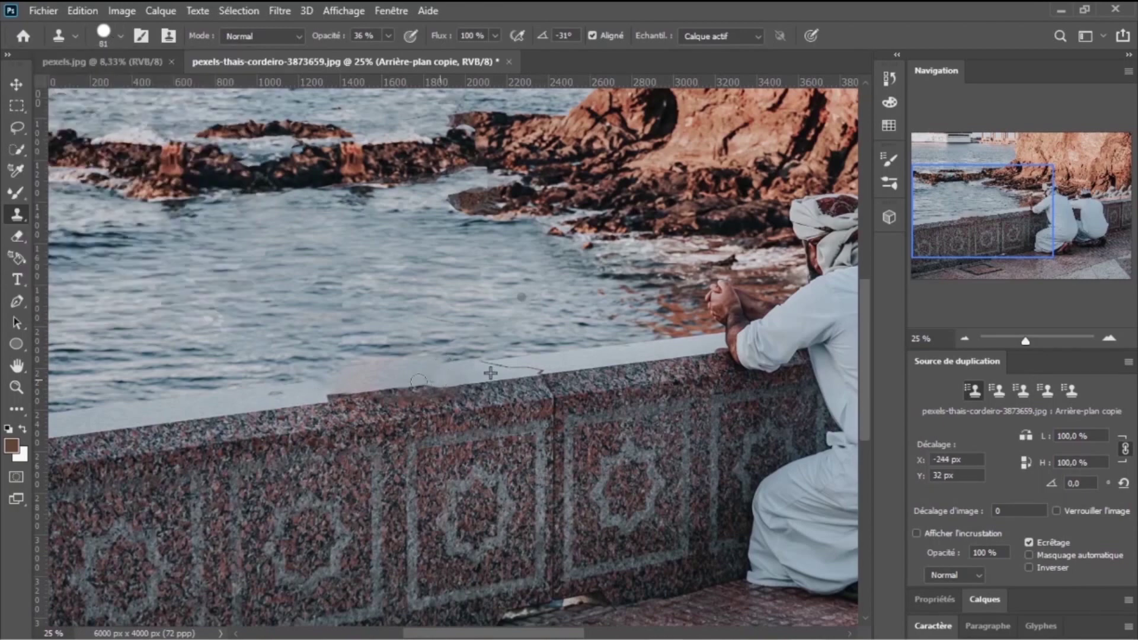
click(390, 37)
key(0)
Step: Clone along the ledge top, undo the pinkish patch, set opacity 42%, and zoom to 50%
drag(462, 375, 390, 384)
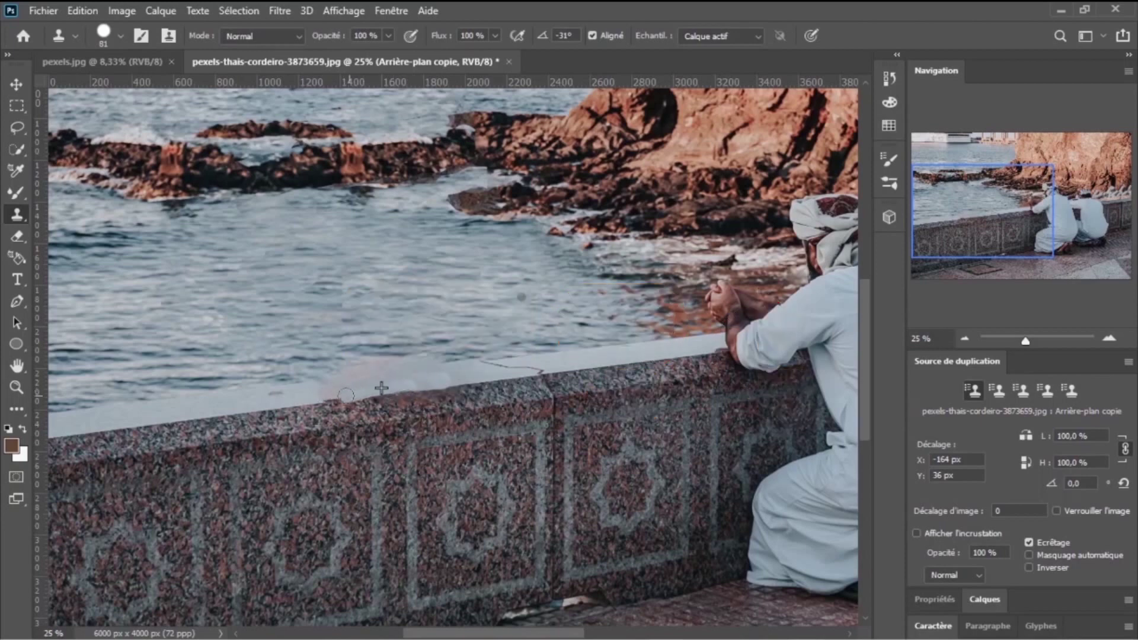
drag(382, 385, 319, 399)
key(ctrl+z)
key(4)
key(2)
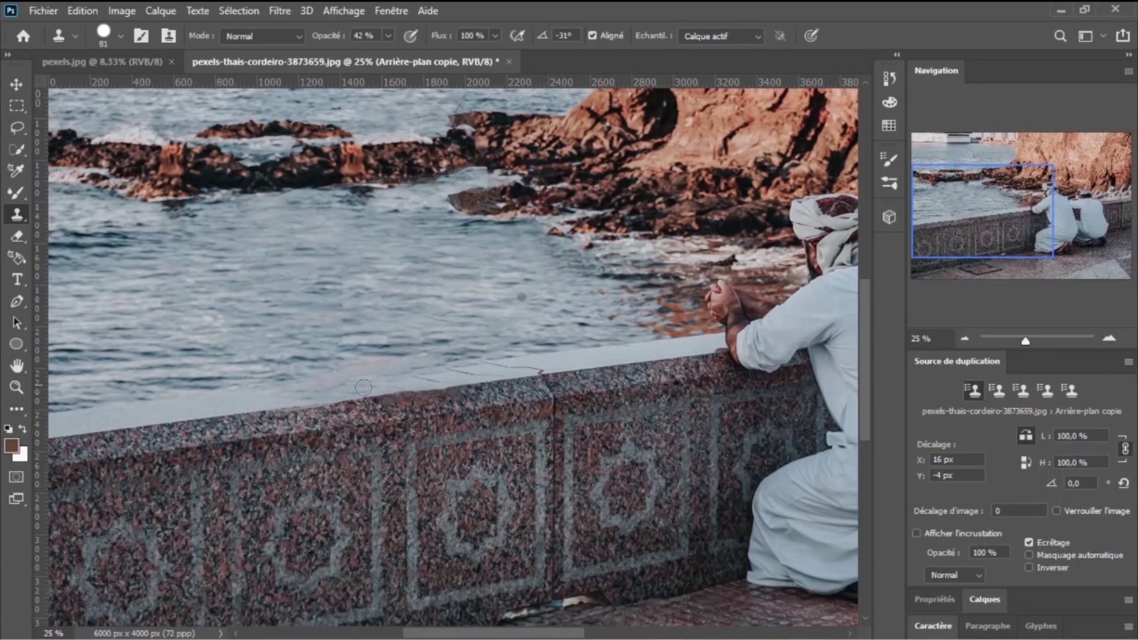
key(ctrl+plus)
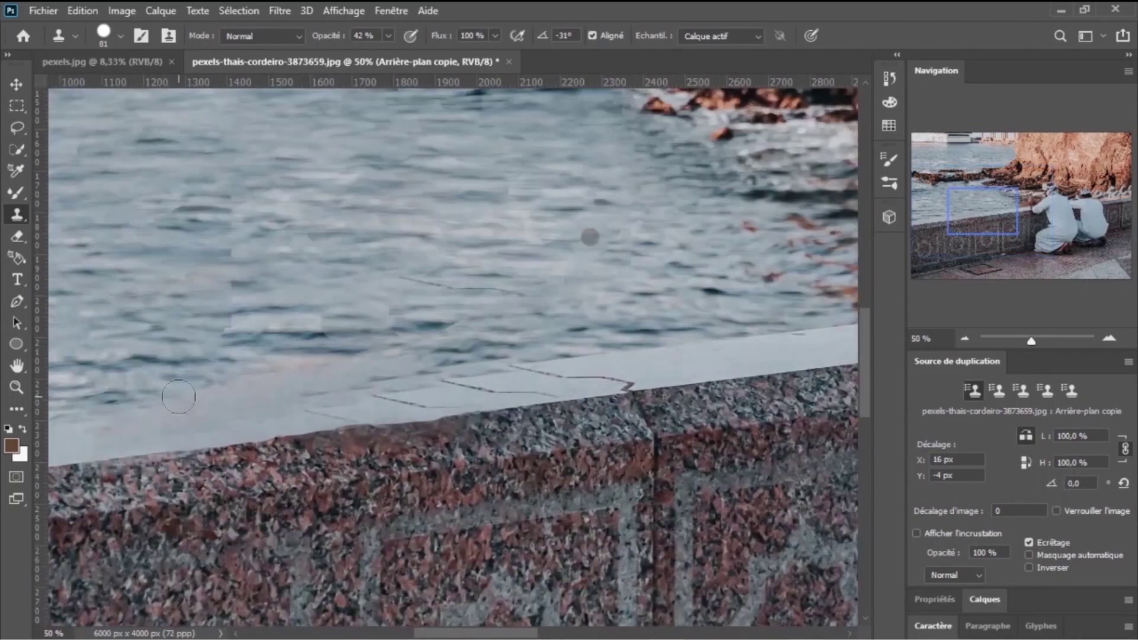
Step: Pan to the left end of the ledge, raise opacity to 100%, and stamp the ledge
drag(959, 235, 922, 237)
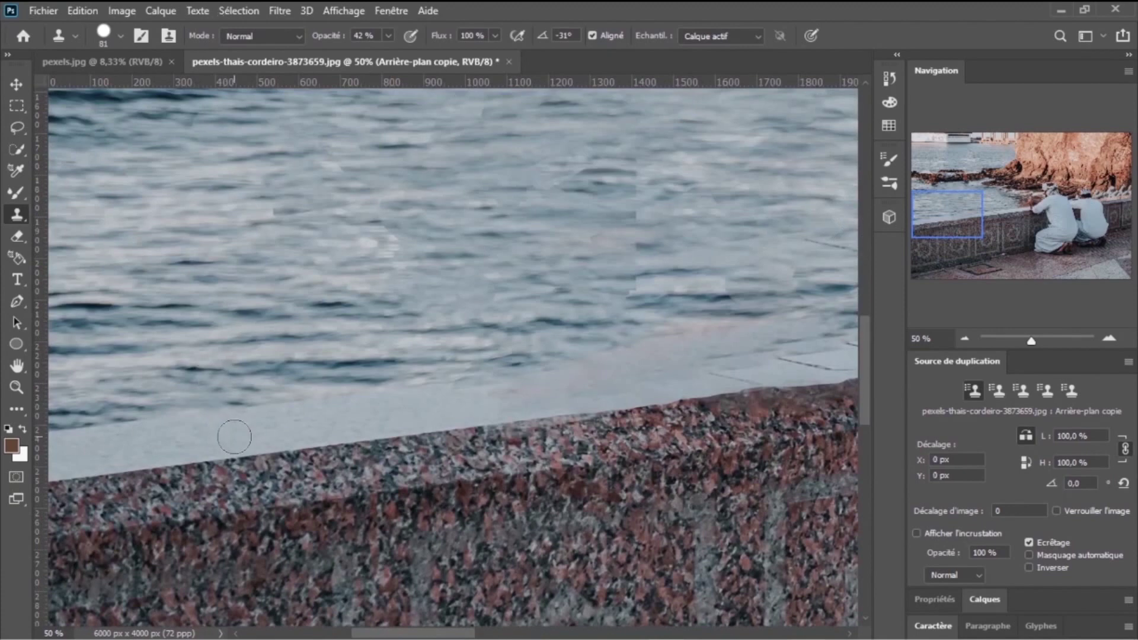
click(388, 36)
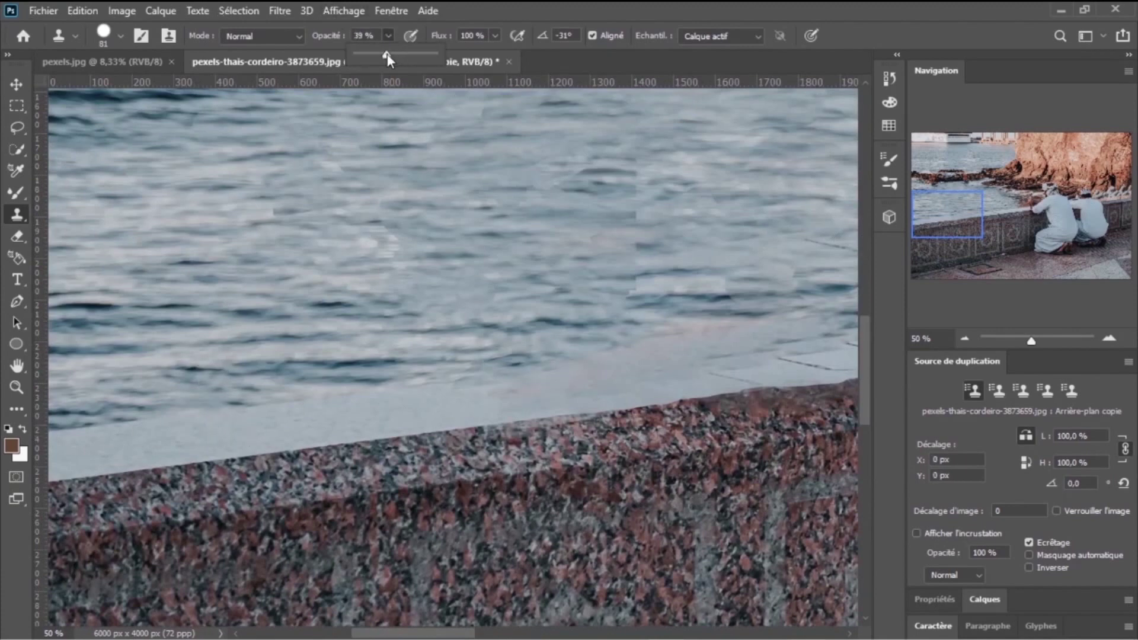
drag(386, 56, 433, 55)
click(362, 423)
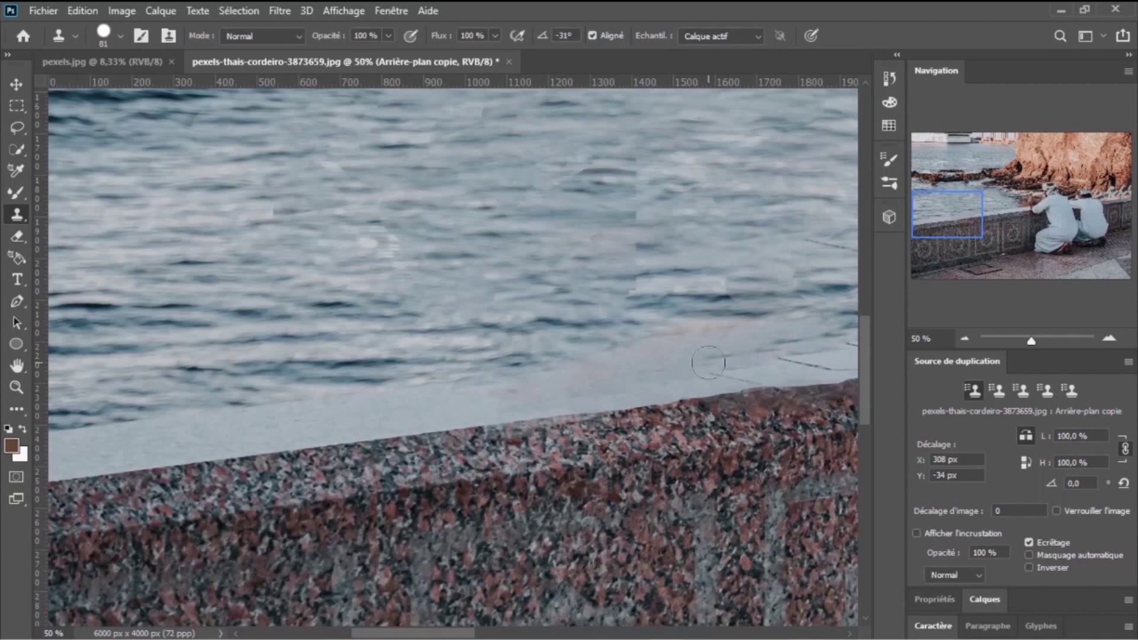
click(558, 397)
Step: From a new source, clone ledge texture along the top, undoing the dark patches
alt+click(246, 444)
drag(564, 389, 729, 374)
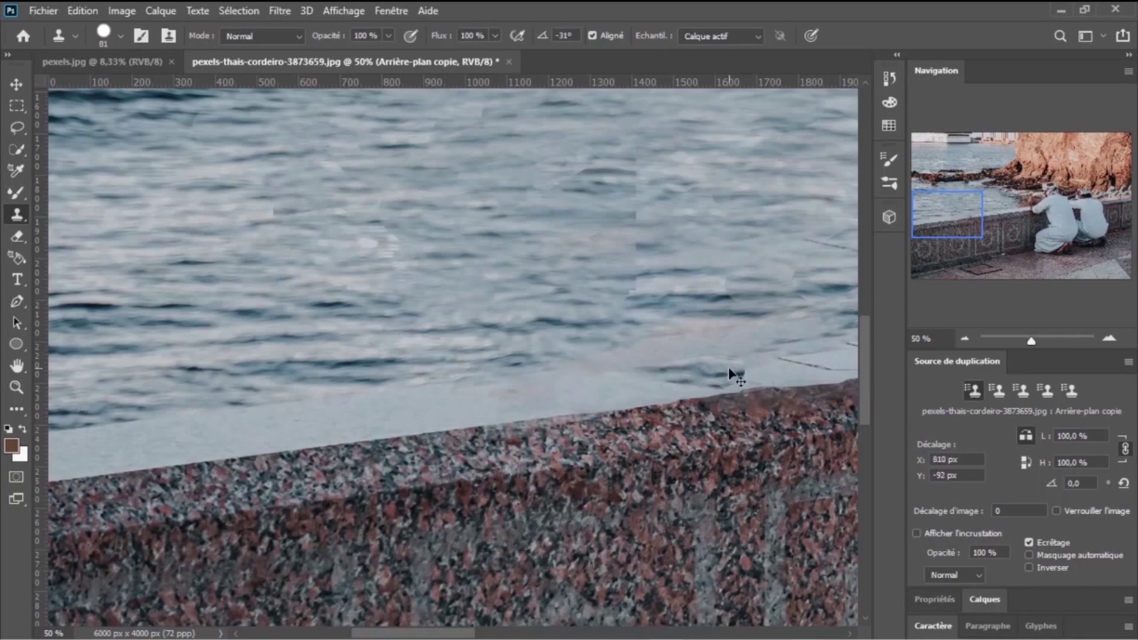
key(ctrl+z)
drag(508, 403, 555, 402)
key(ctrl+z)
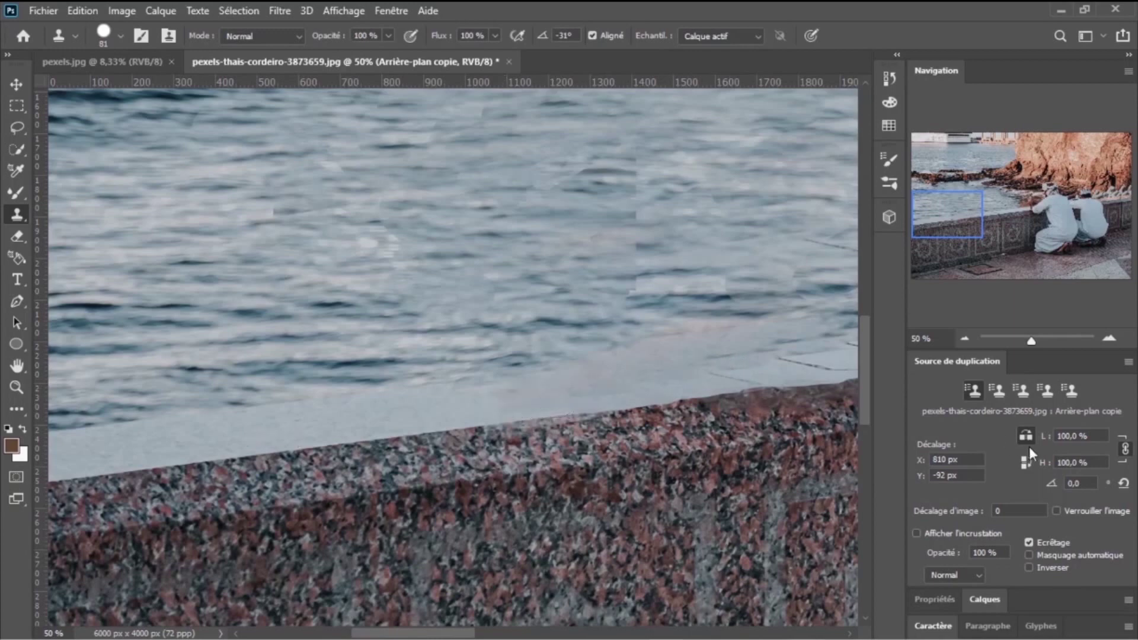
drag(436, 411, 783, 355)
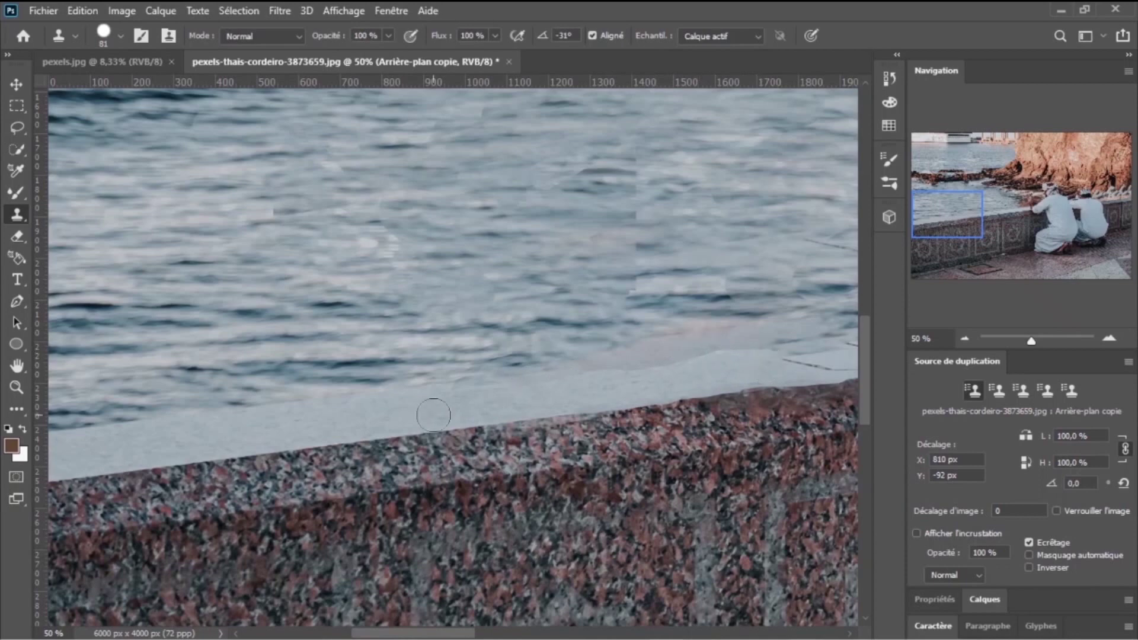
mouse_move(379, 407)
mouse_down()
mouse_move(602, 376)
mouse_move(599, 386)
mouse_move(575, 382)
mouse_move(753, 344)
mouse_up()
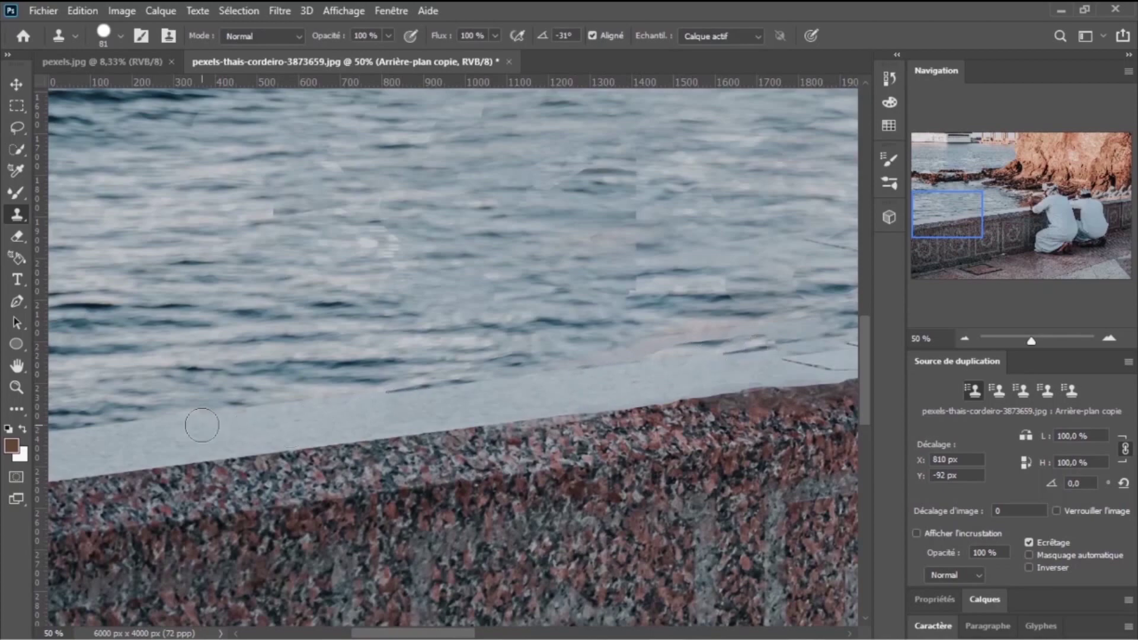
scroll(300, 412, down, 2)
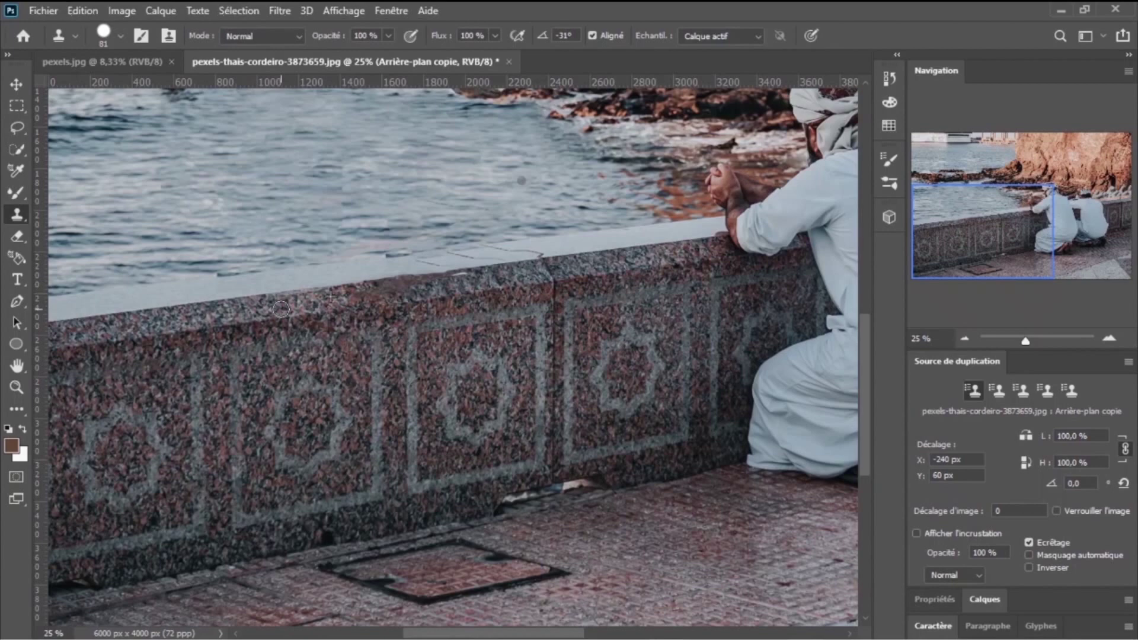
Step: Clone over the last ledge strip, fit the photo in the window, and show the Layers panel
mouse_move(281, 309)
mouse_down()
mouse_move(457, 281)
mouse_move(286, 308)
mouse_up()
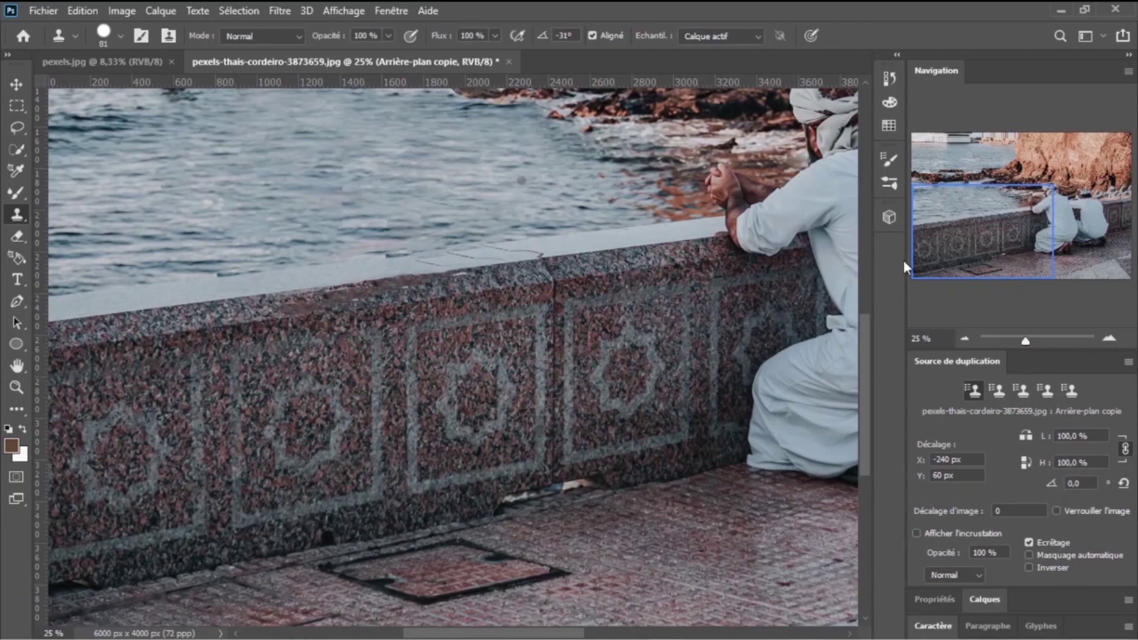
key(ctrl+0)
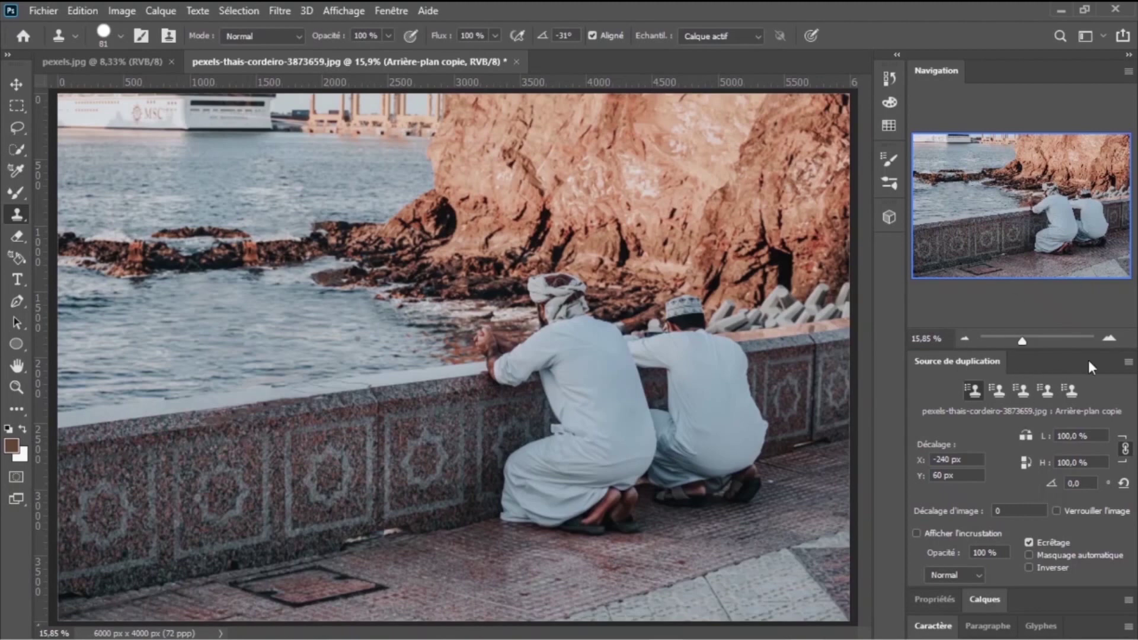
click(1129, 363)
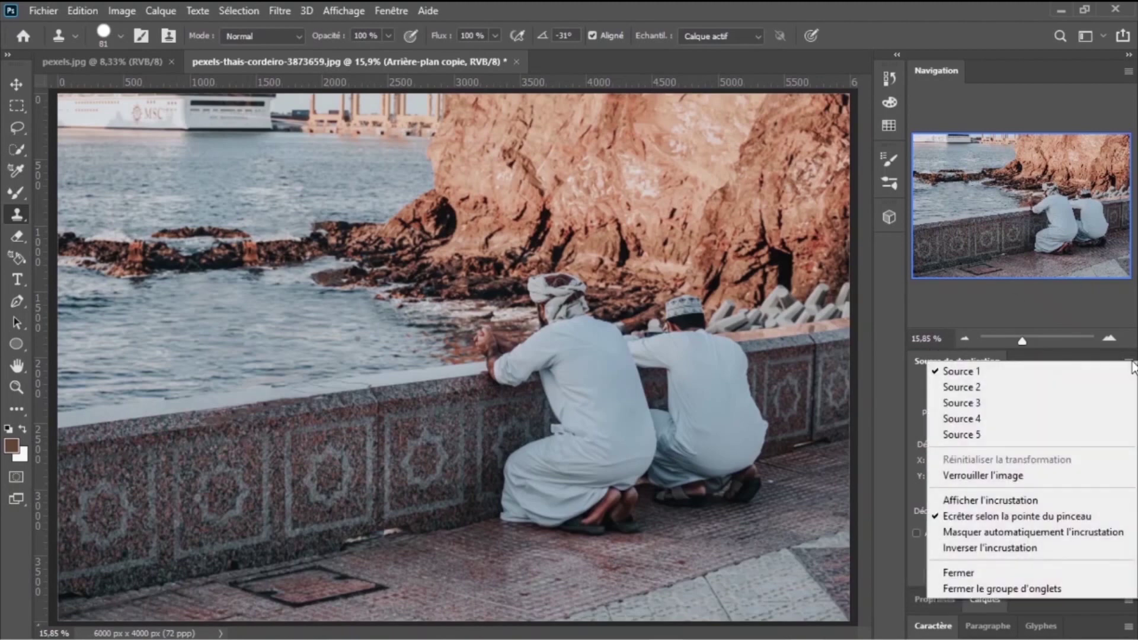
click(937, 601)
click(984, 418)
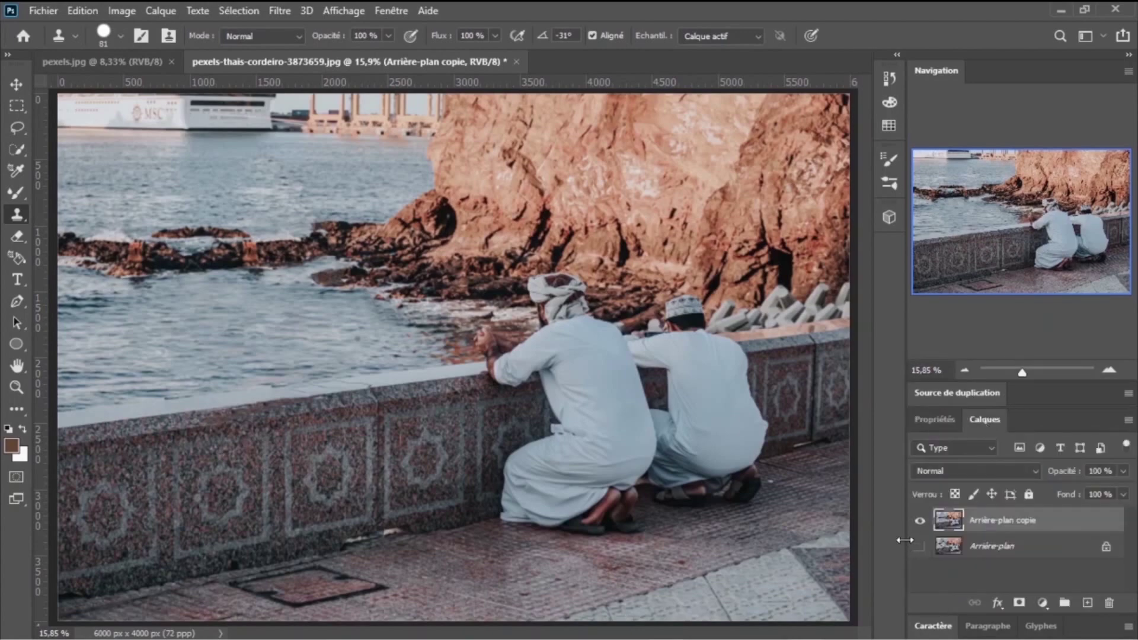
Step: Toggle Arrière-plan copie's visibility to compare, leaving it hidden to show the original
click(920, 522)
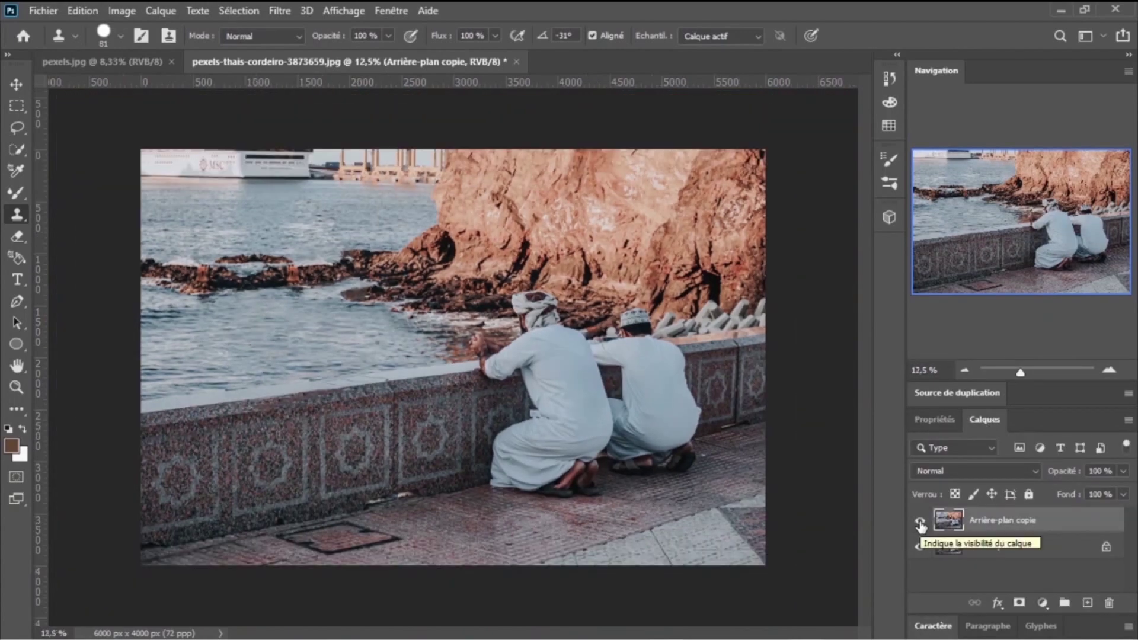
click(921, 522)
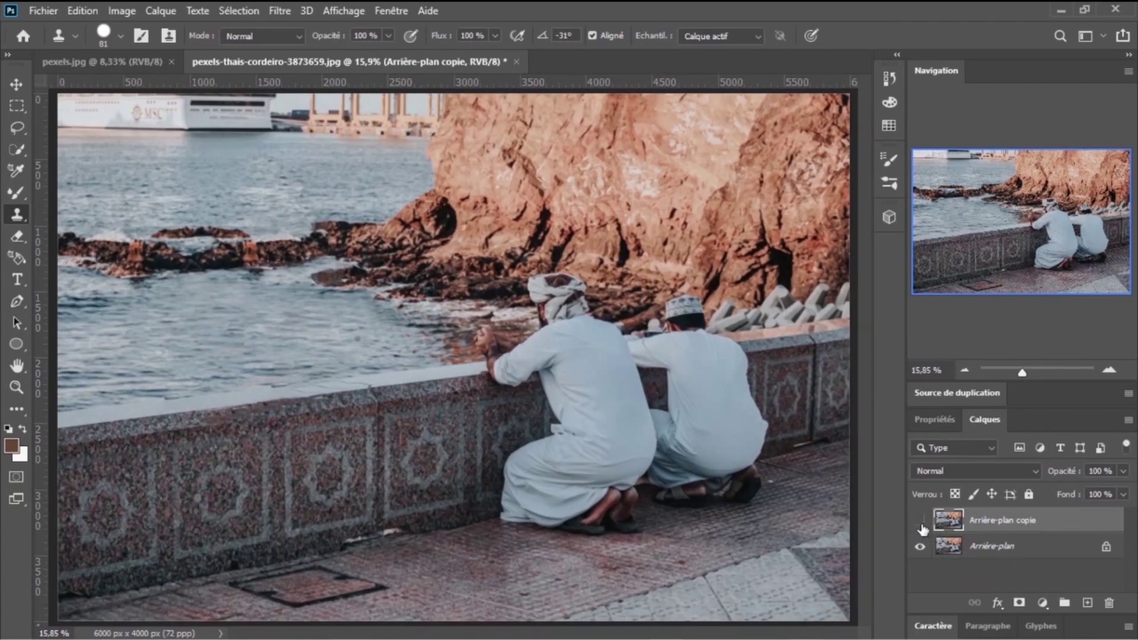
click(921, 522)
click(921, 522)
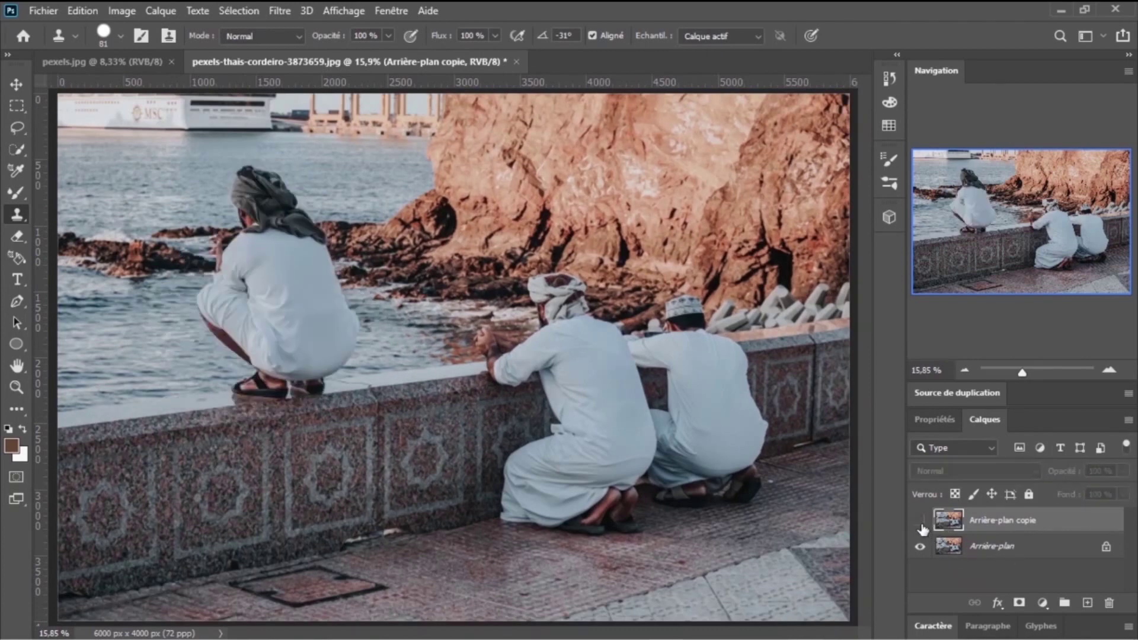
click(920, 522)
Step: Duplicate Arrière-plan as Arrière-plan copie 2, then reshow and select Arrière-plan copie
click(919, 522)
drag(987, 553, 1087, 603)
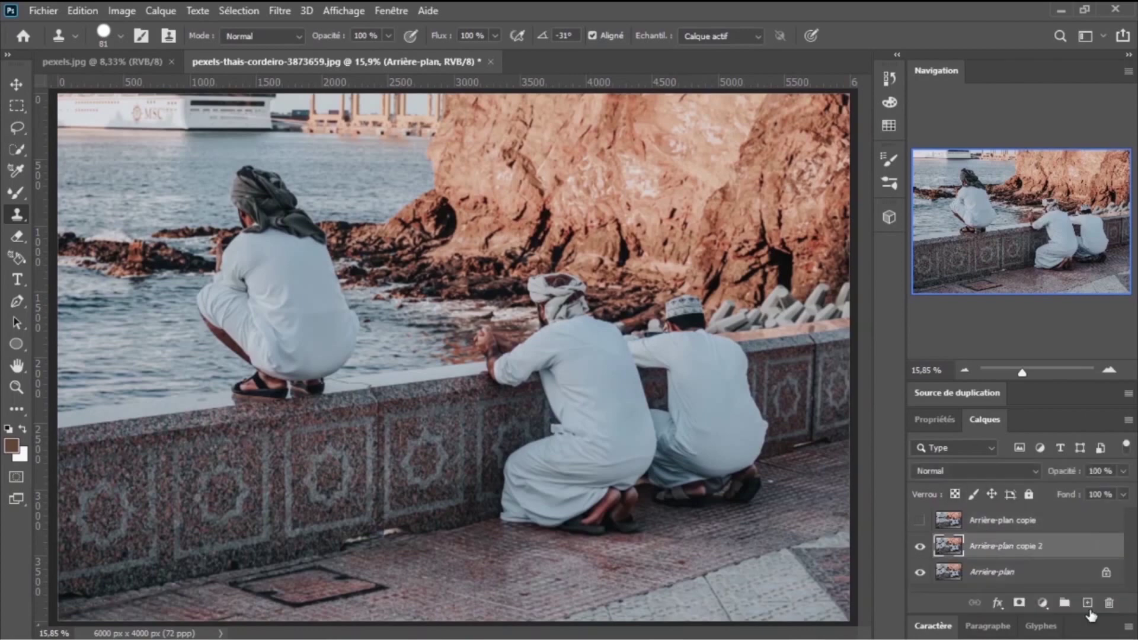
click(919, 522)
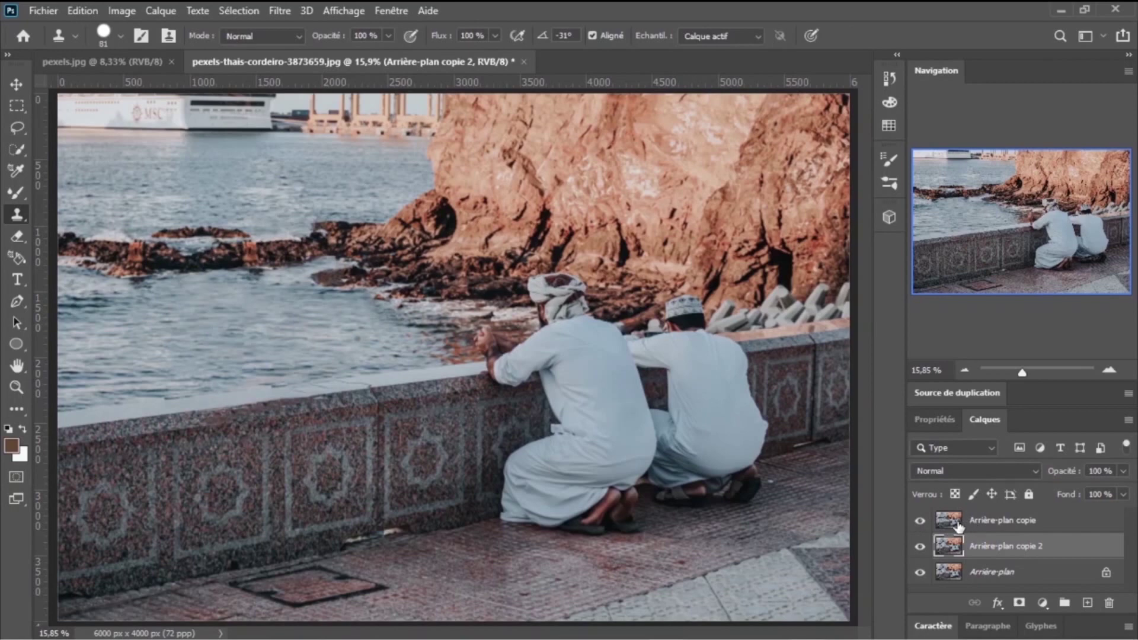
click(958, 525)
Step: Add a layer mask to Arrière-plan copie and show the retouched top layer
click(1044, 603)
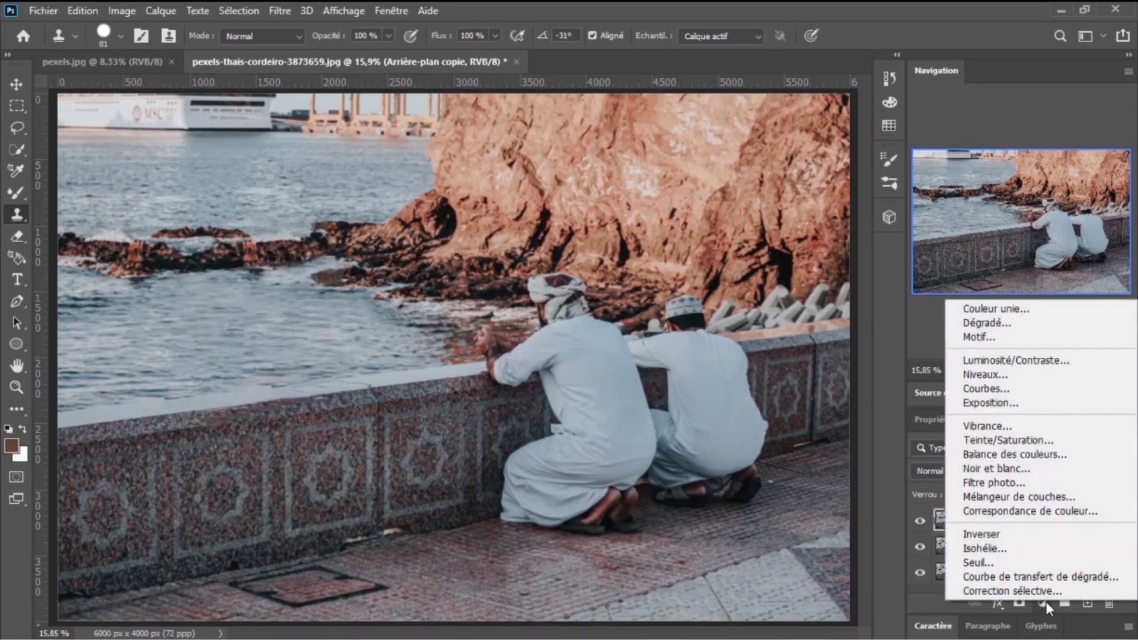
click(886, 511)
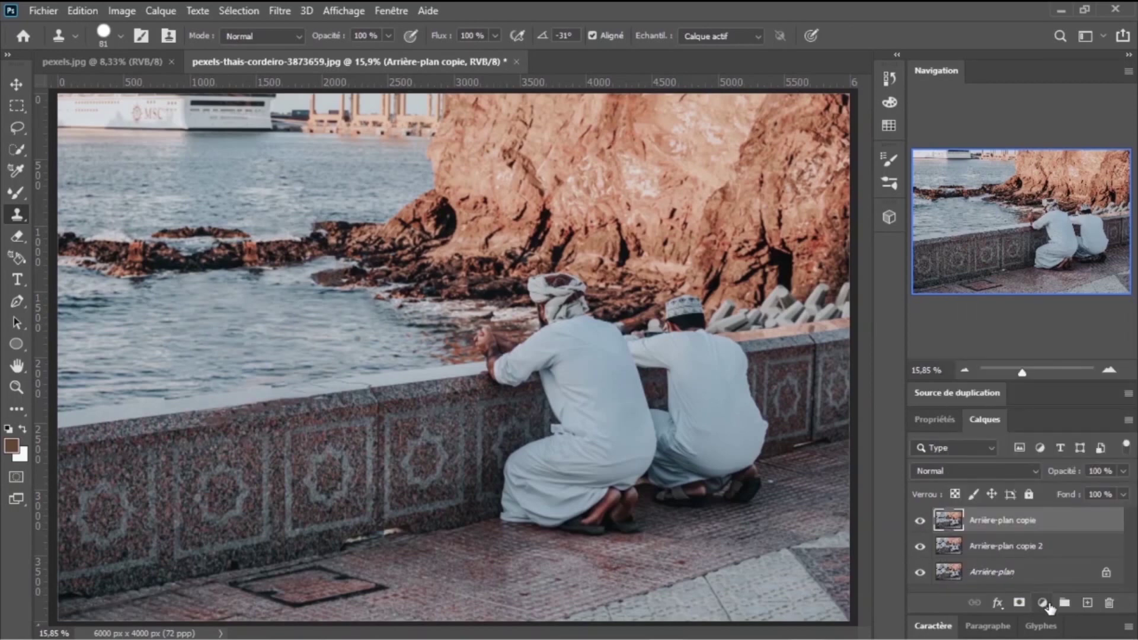
click(1045, 603)
click(1018, 606)
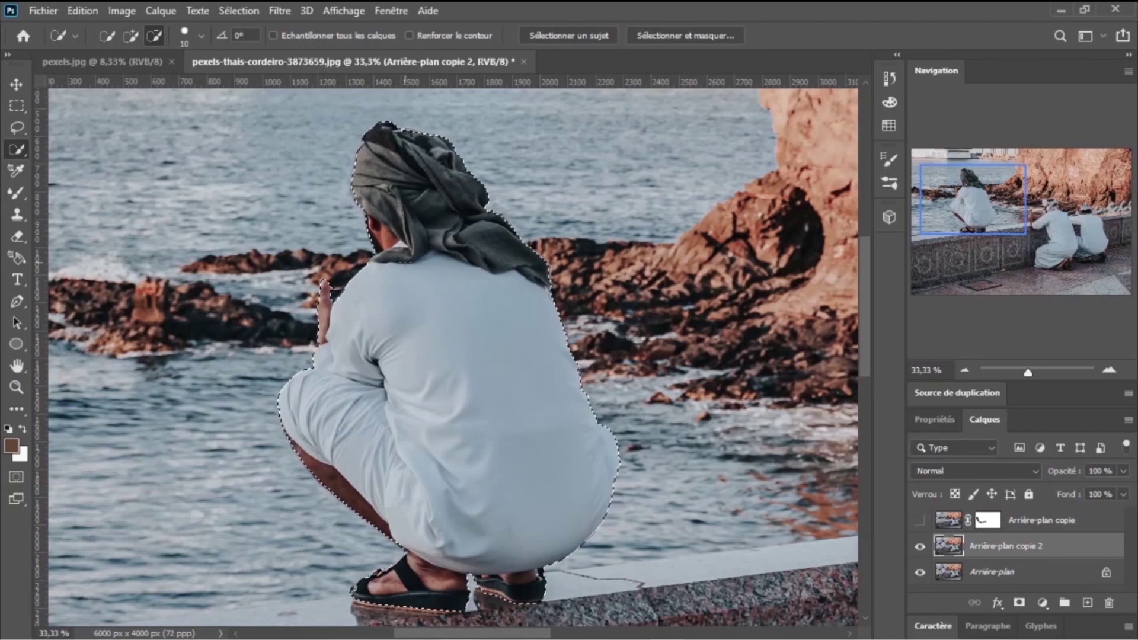
click(920, 520)
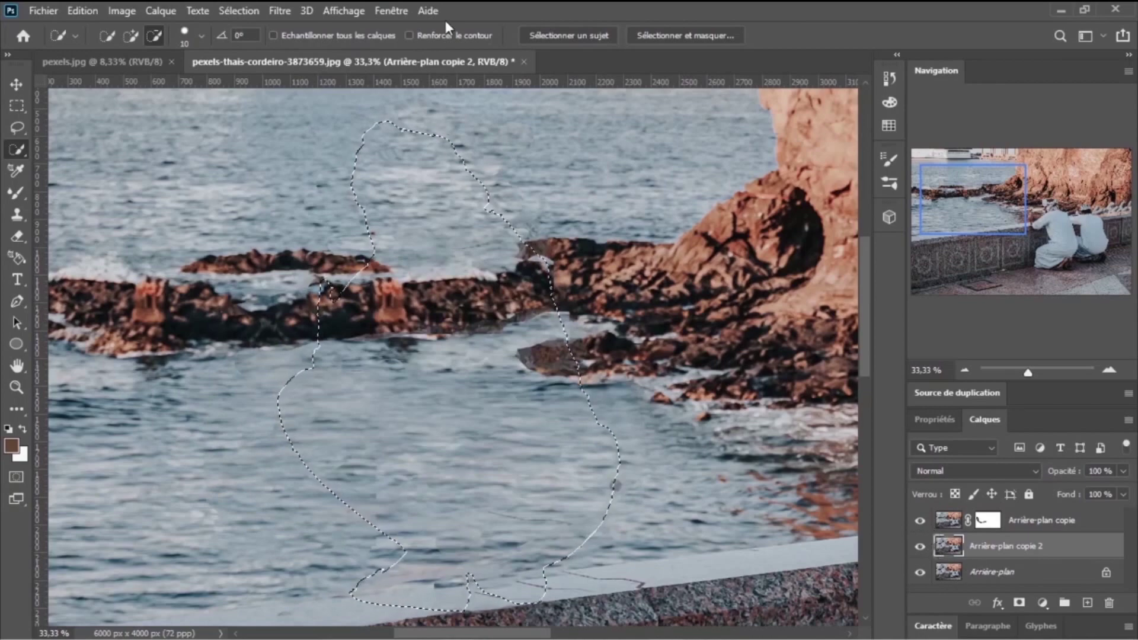
Step: Invert the selection, target the layer mask, and set a 483 px brush
click(237, 11)
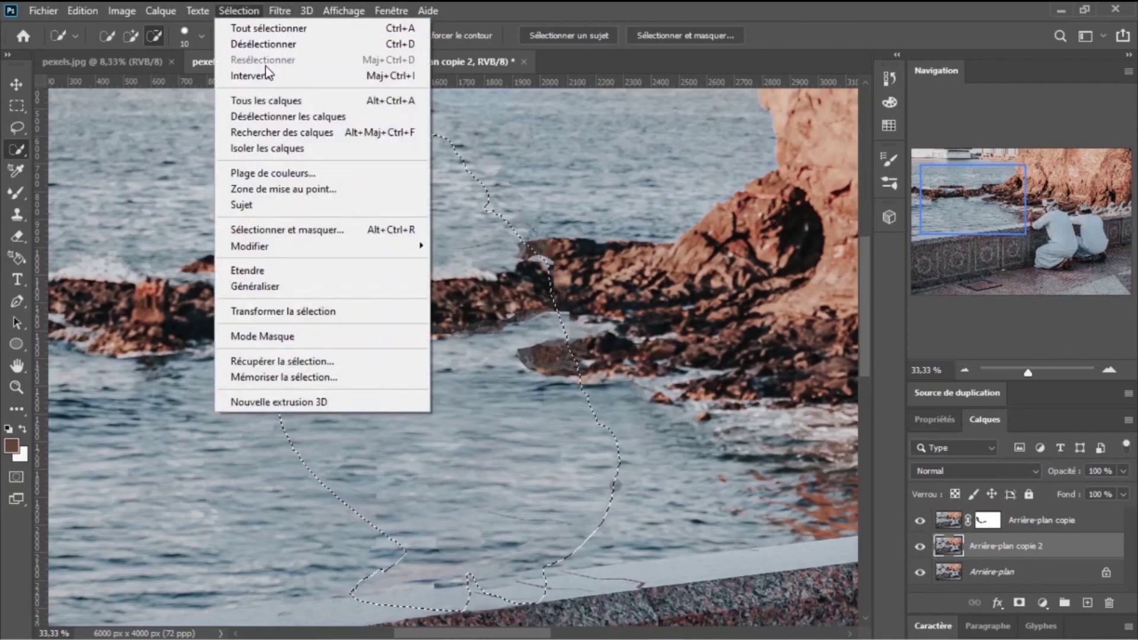
click(249, 76)
click(987, 520)
key(b)
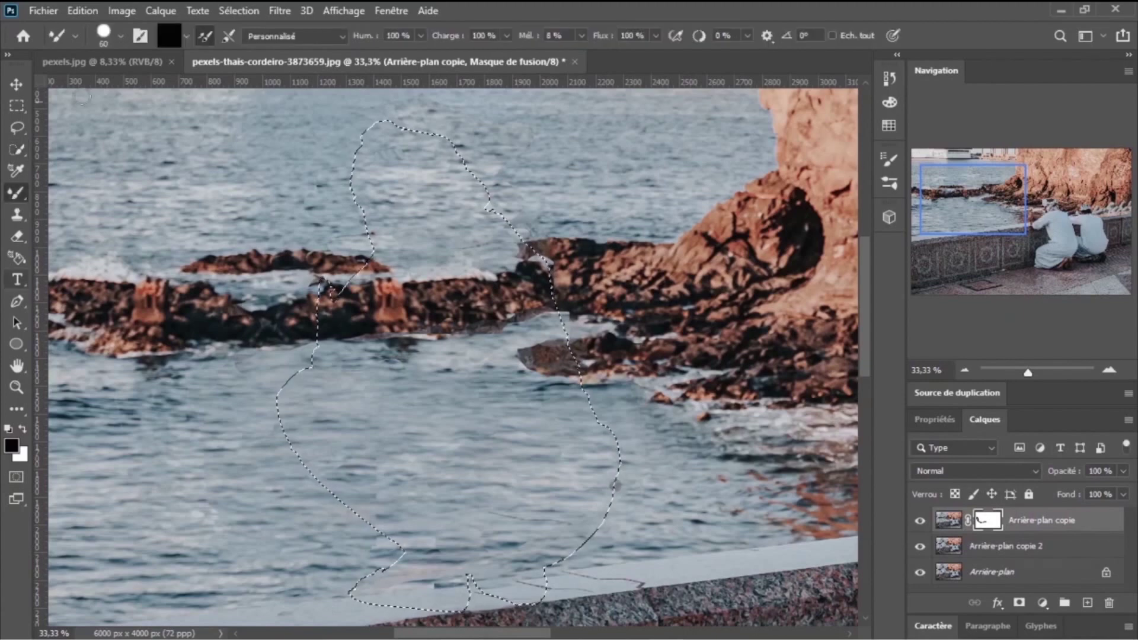
click(121, 37)
drag(127, 90, 155, 90)
key(Return)
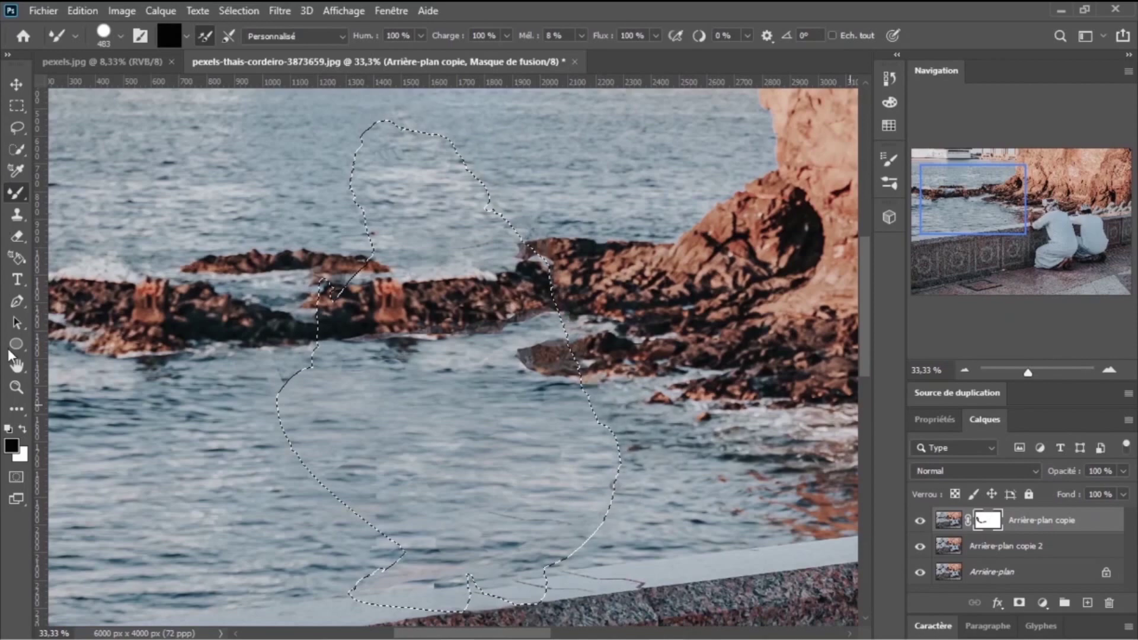
Step: Paint the mask over the selection's bottom, then clone water inside the man-shaped outline
key(ctrl+minus)
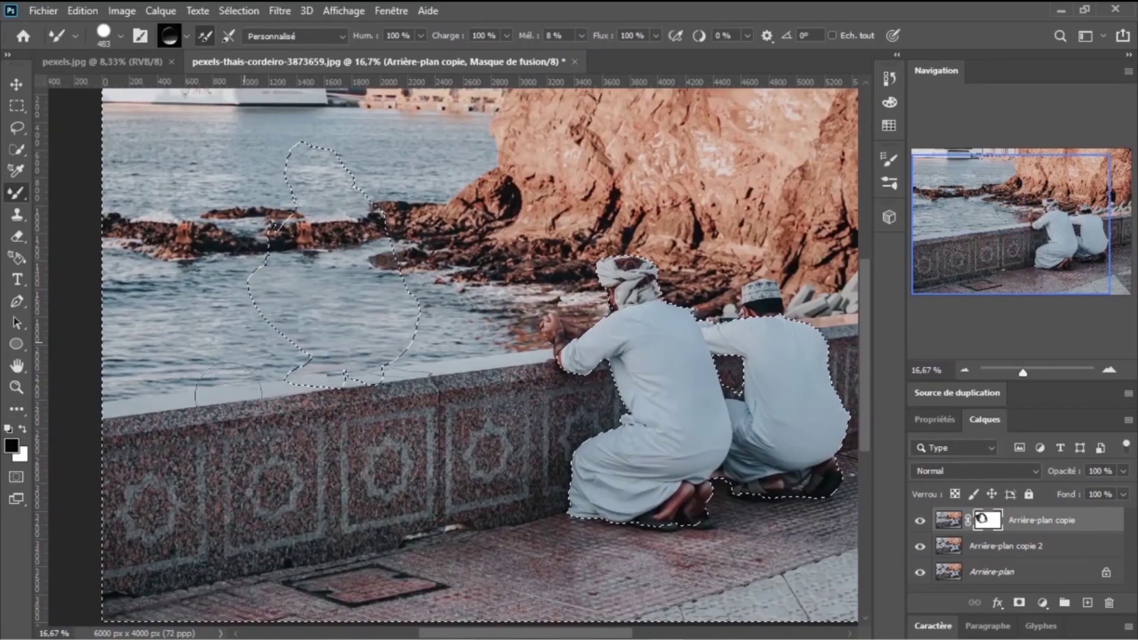
drag(332, 388, 451, 398)
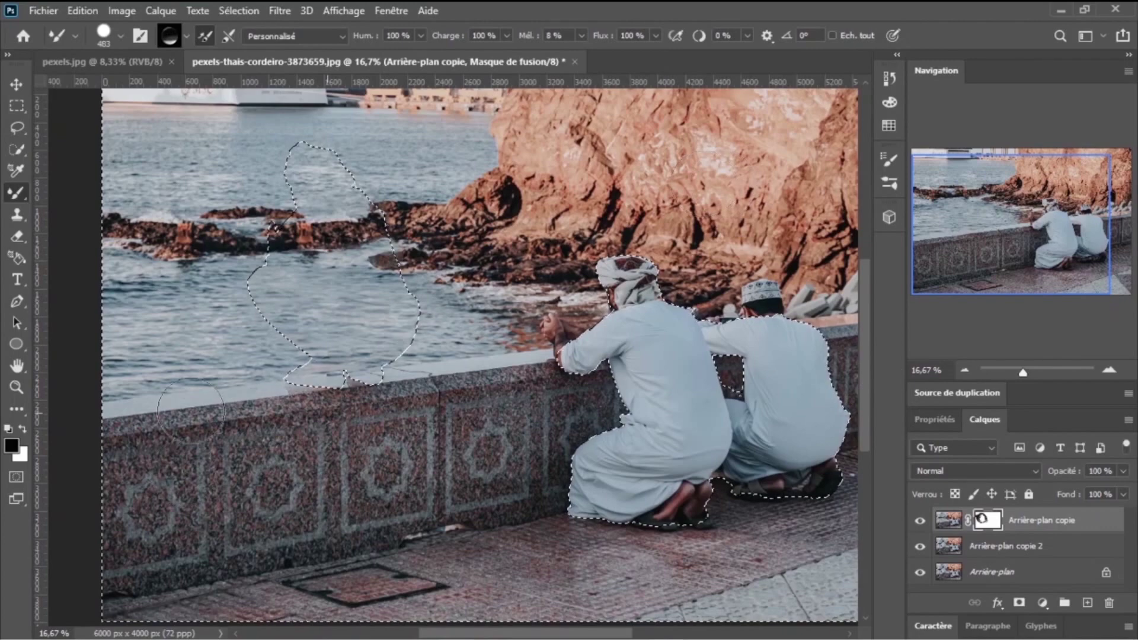
key(s)
mouse_move(291, 312)
mouse_down()
mouse_move(266, 291)
mouse_move(279, 271)
mouse_up()
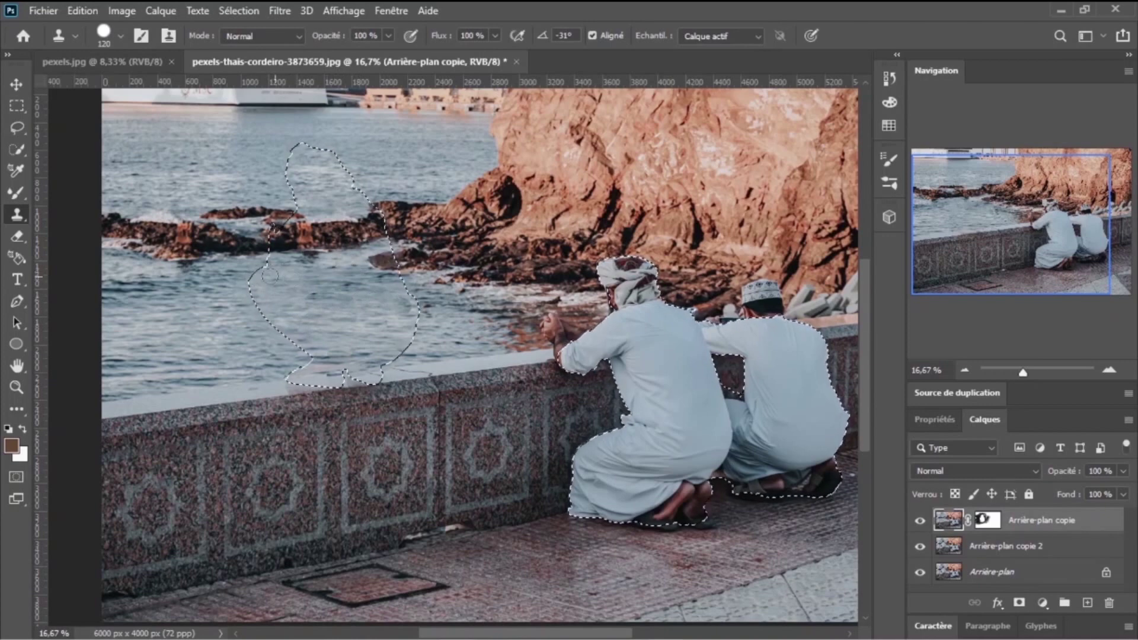
Step: Clone more water over the top of the lassoed patch, then deselect everything
mouse_move(279, 271)
mouse_down()
mouse_move(255, 329)
mouse_move(365, 376)
mouse_up()
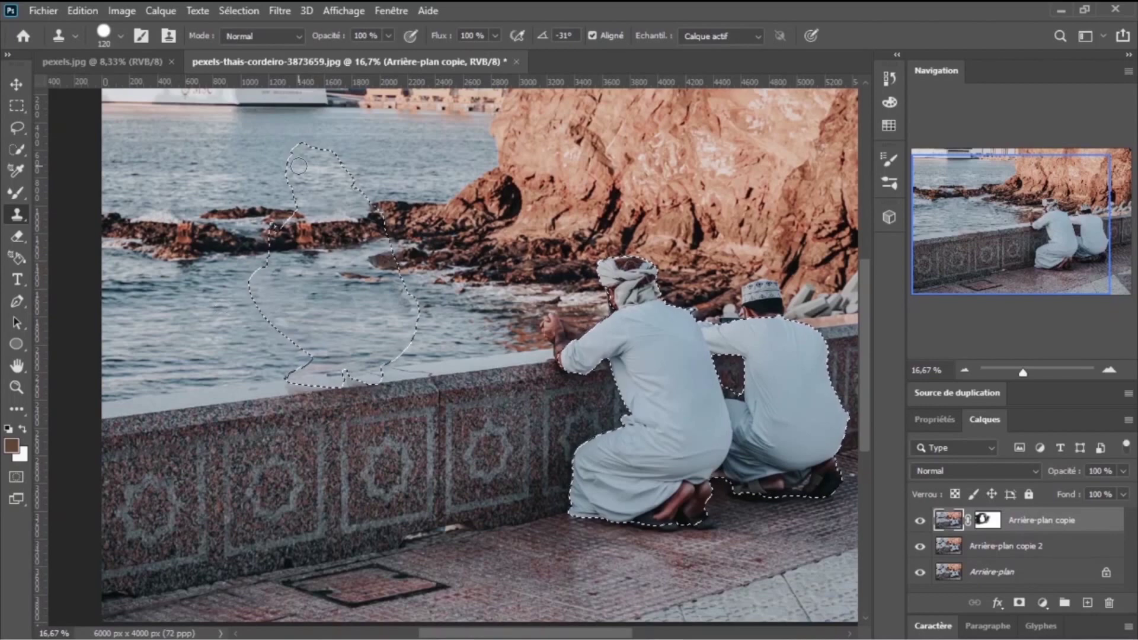
drag(305, 165, 317, 183)
key(ctrl+d)
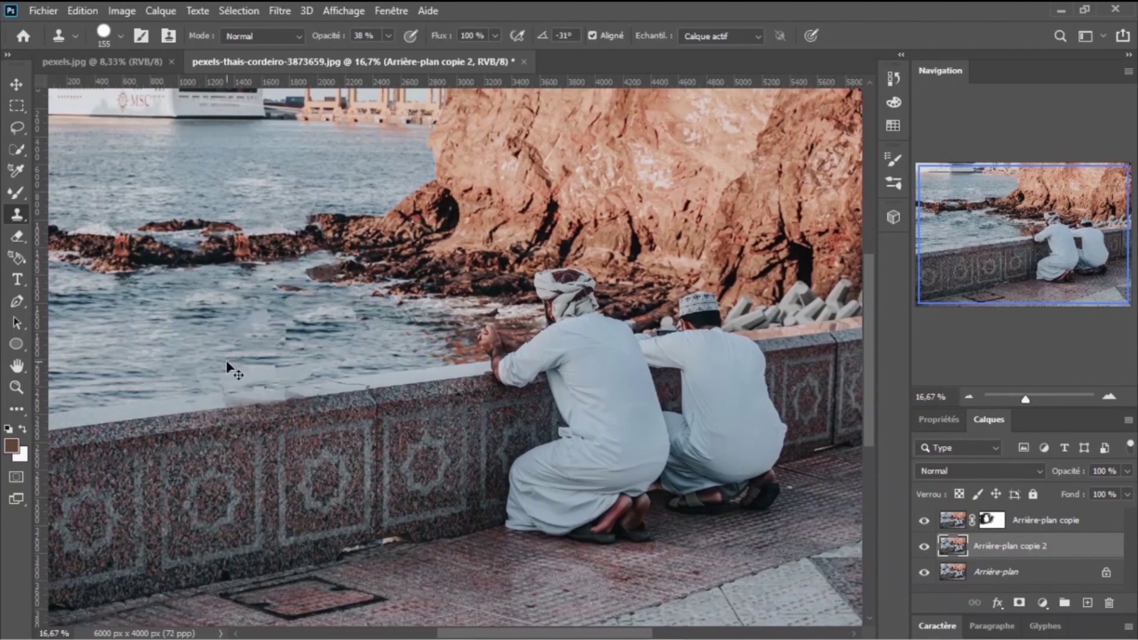
Step: Compare 'Arrière-plan copie' on and off, leaving it hidden to reveal the wall-ledge man
scroll(227, 366, down, 1)
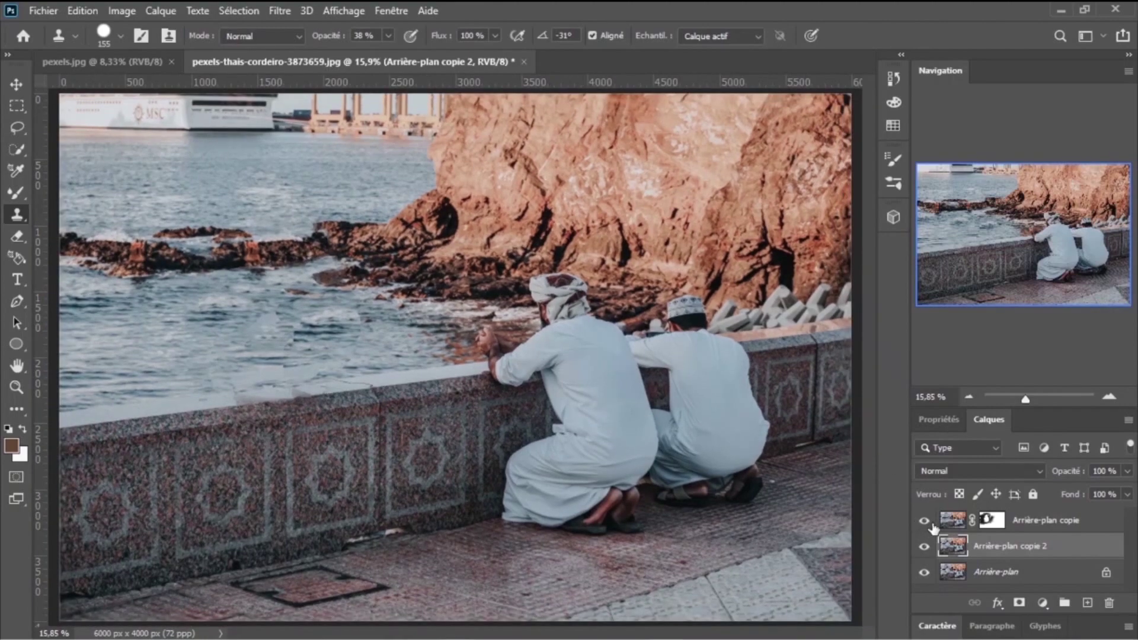
click(932, 524)
click(932, 524)
click(924, 521)
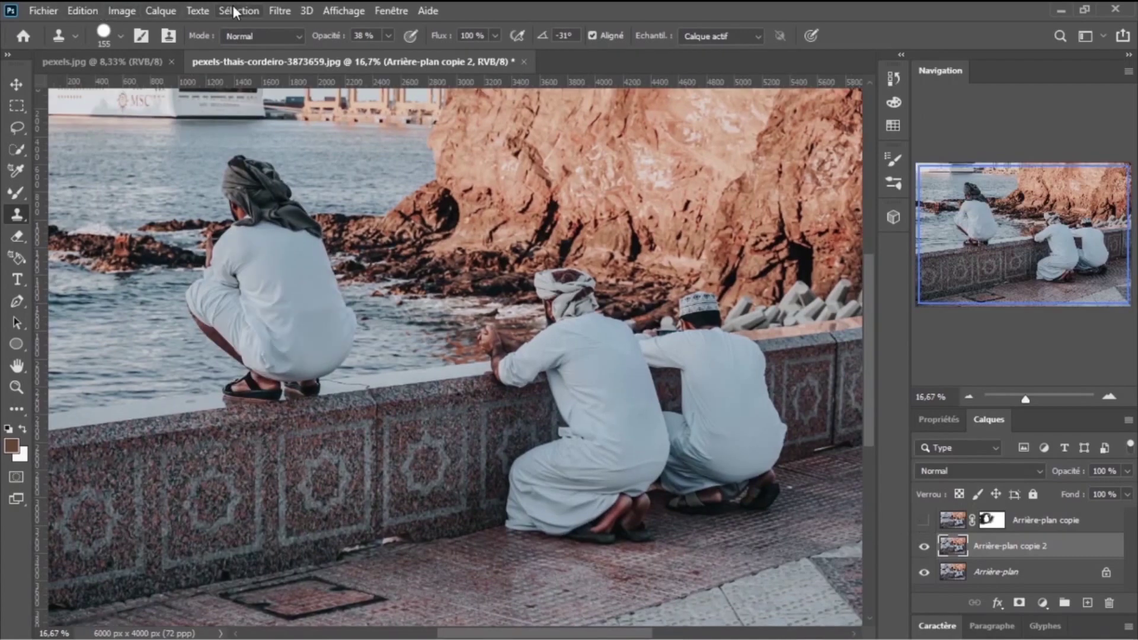
click(238, 10)
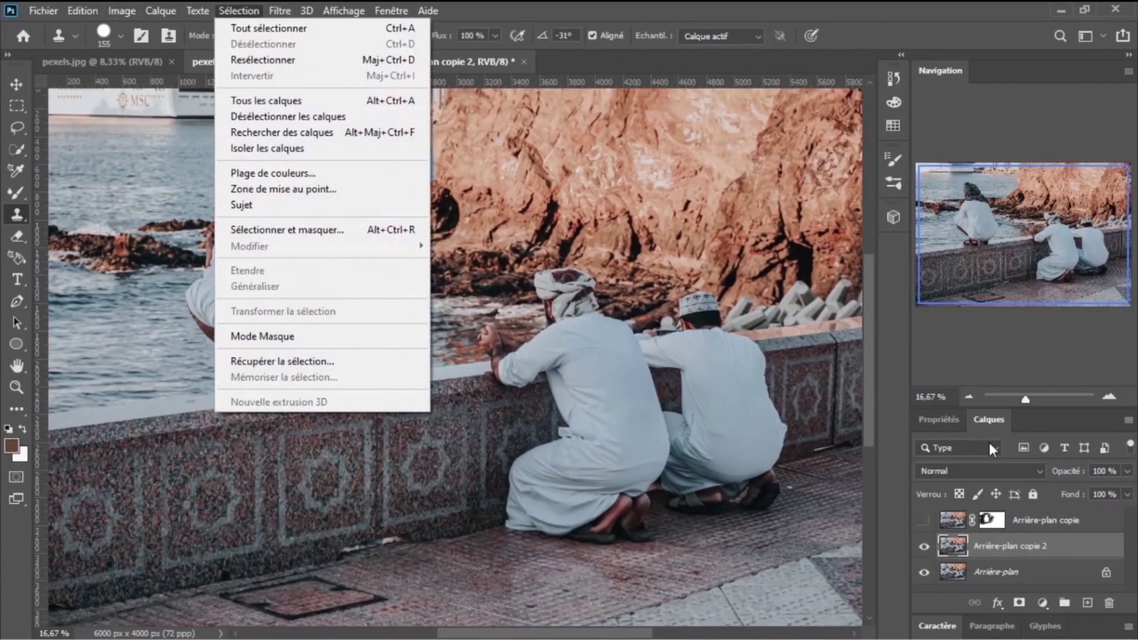
Step: Duplicate 'Arrière-plan copie 2', hide the original, and auto-select the subjects with Sélection > Sujet
click(1004, 555)
key(ctrl+j)
click(924, 572)
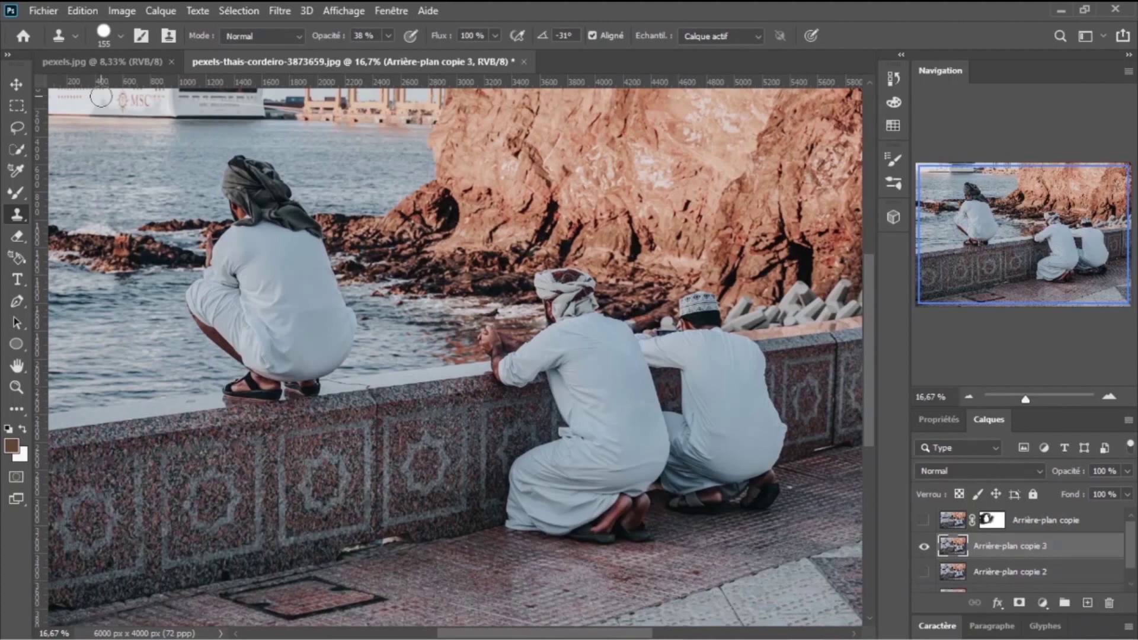
click(238, 10)
click(243, 208)
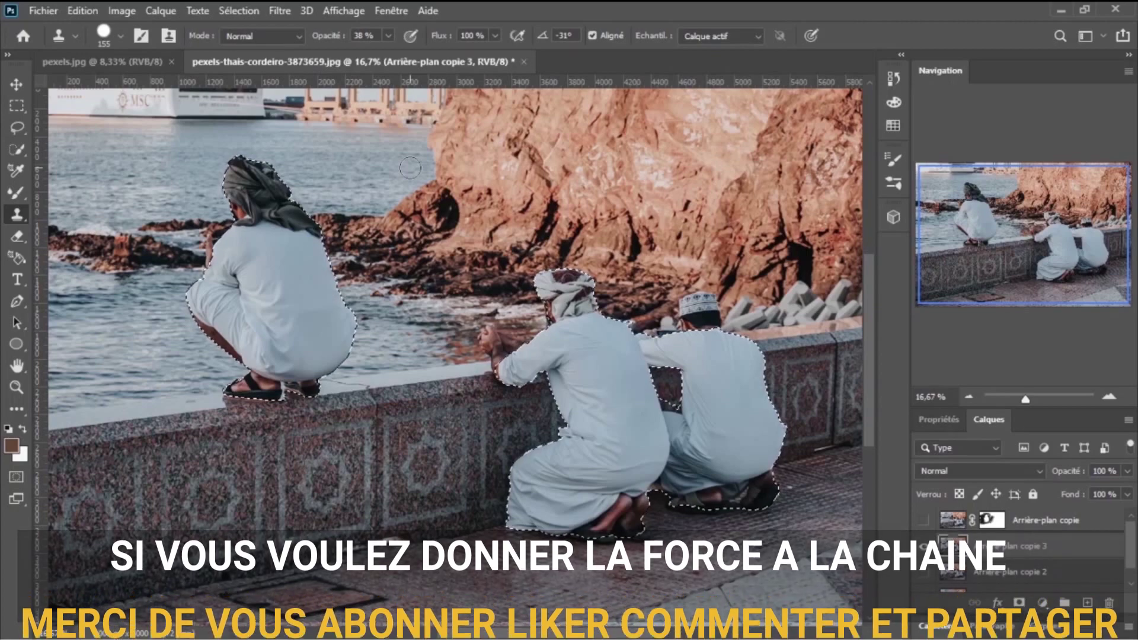
Step: Lasso-subtract the two right-hand men, keeping only the wall-ledge man selected
click(17, 128)
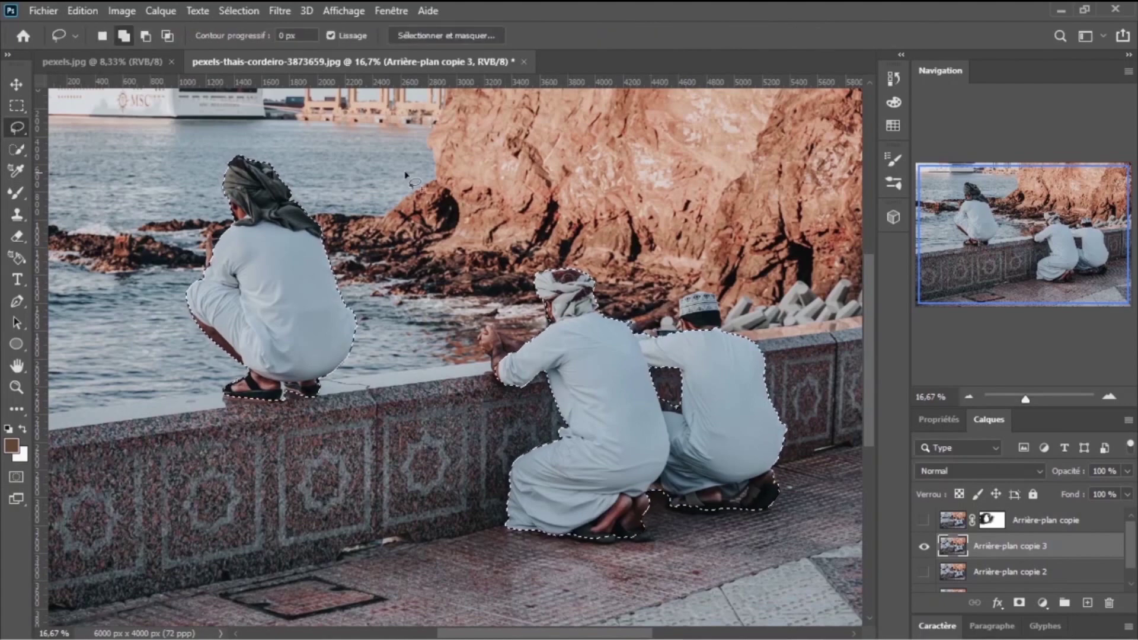
click(146, 37)
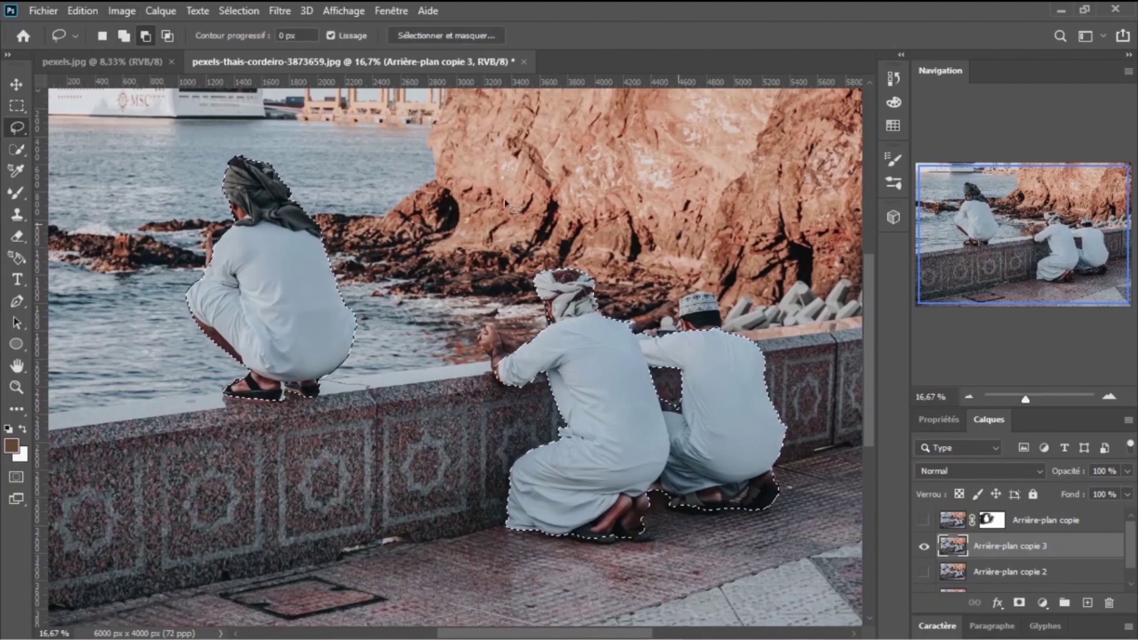
drag(504, 198, 689, 601)
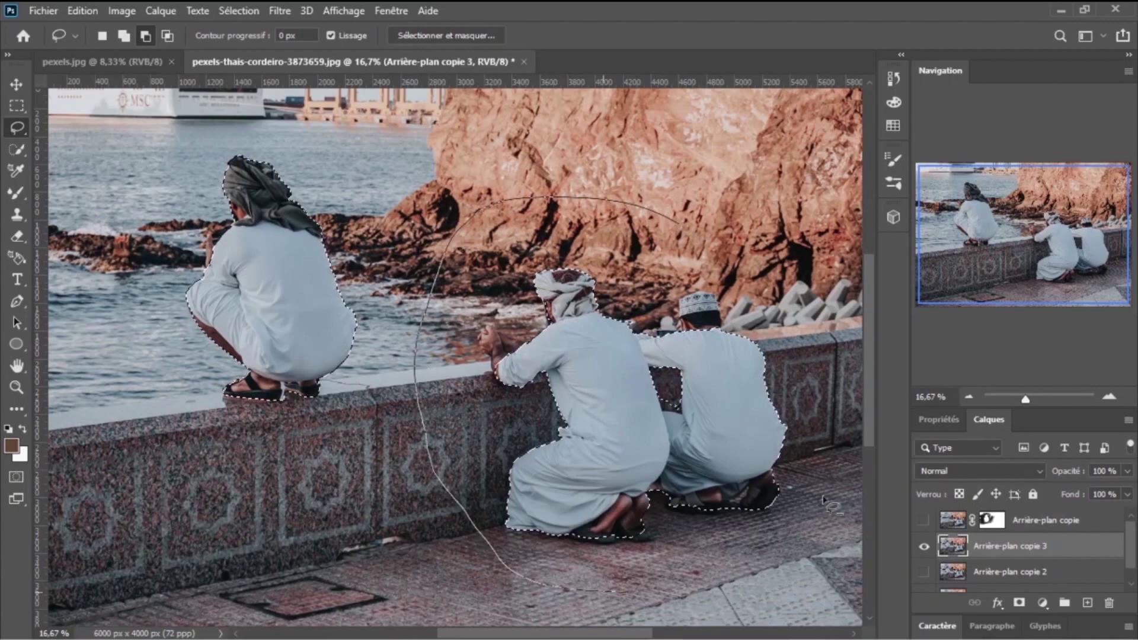
drag(824, 500, 676, 220)
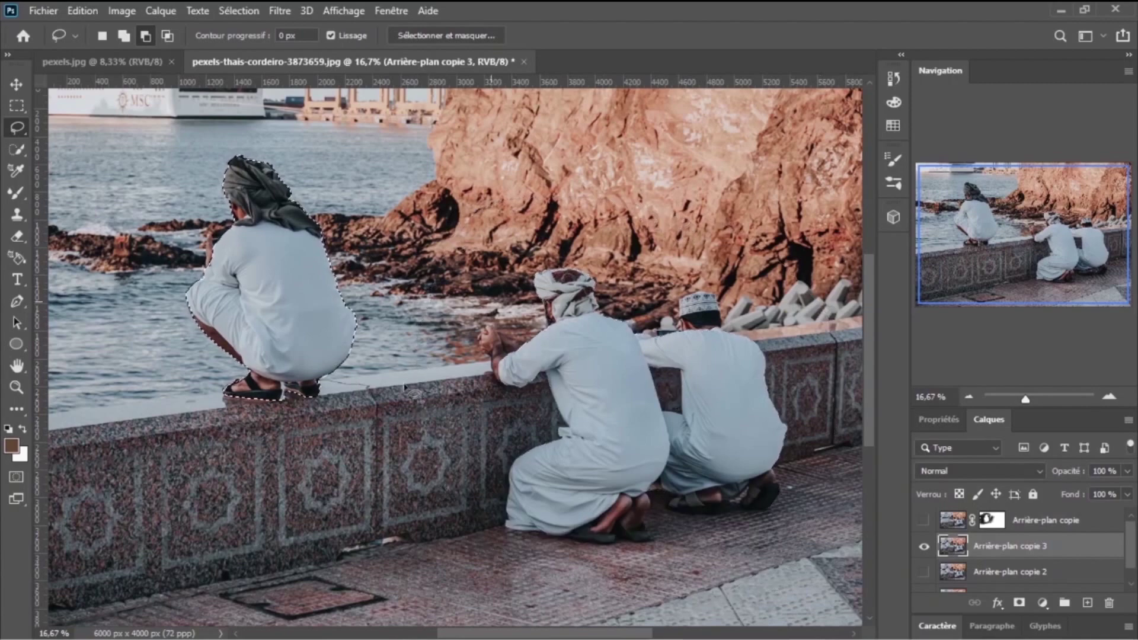
key(ctrl+plus)
key(ctrl+plus)
key(ctrl+plus)
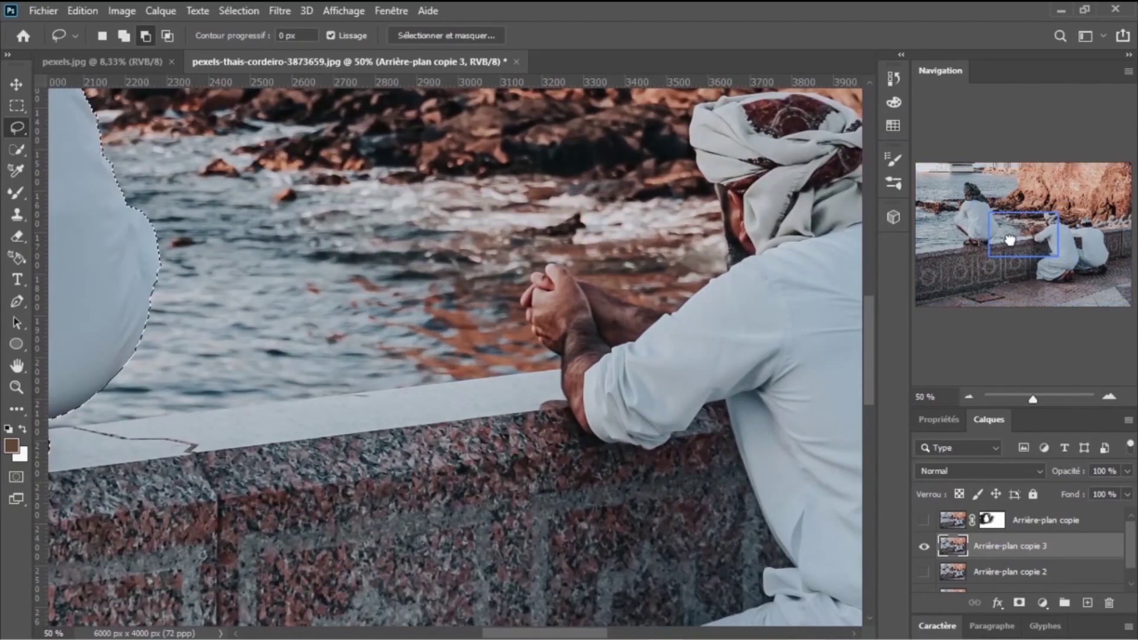
mouse_move(1020, 242)
mouse_down()
mouse_move(967, 233)
mouse_move(984, 252)
mouse_up()
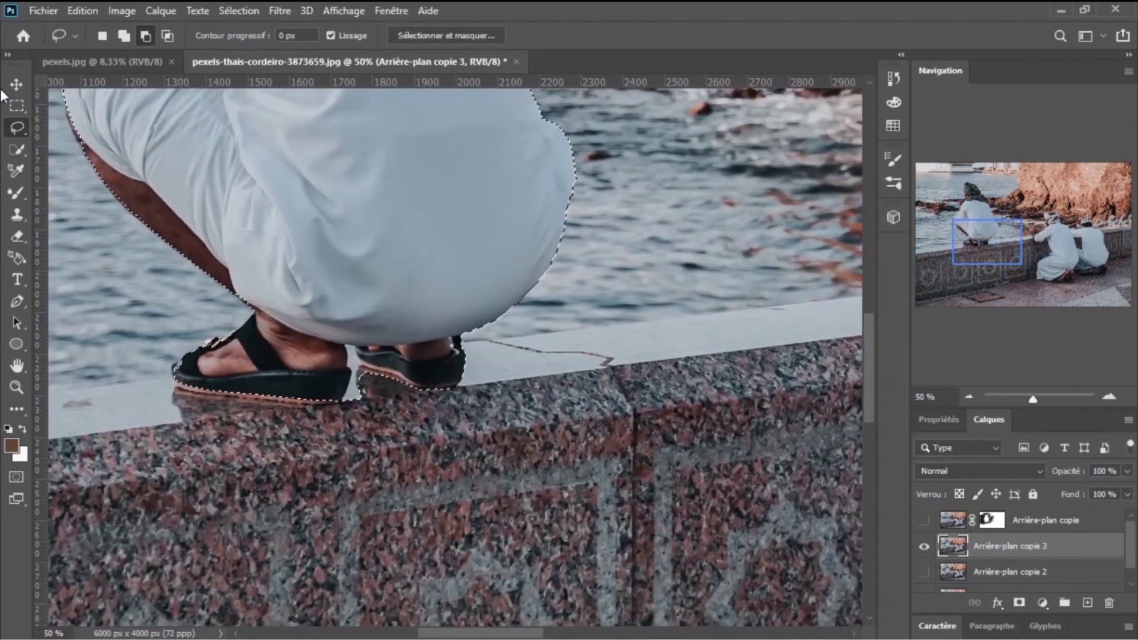
Step: Quick-select to trim between the sandals and restore the left sandal's edge
click(17, 149)
click(89, 163)
click(154, 36)
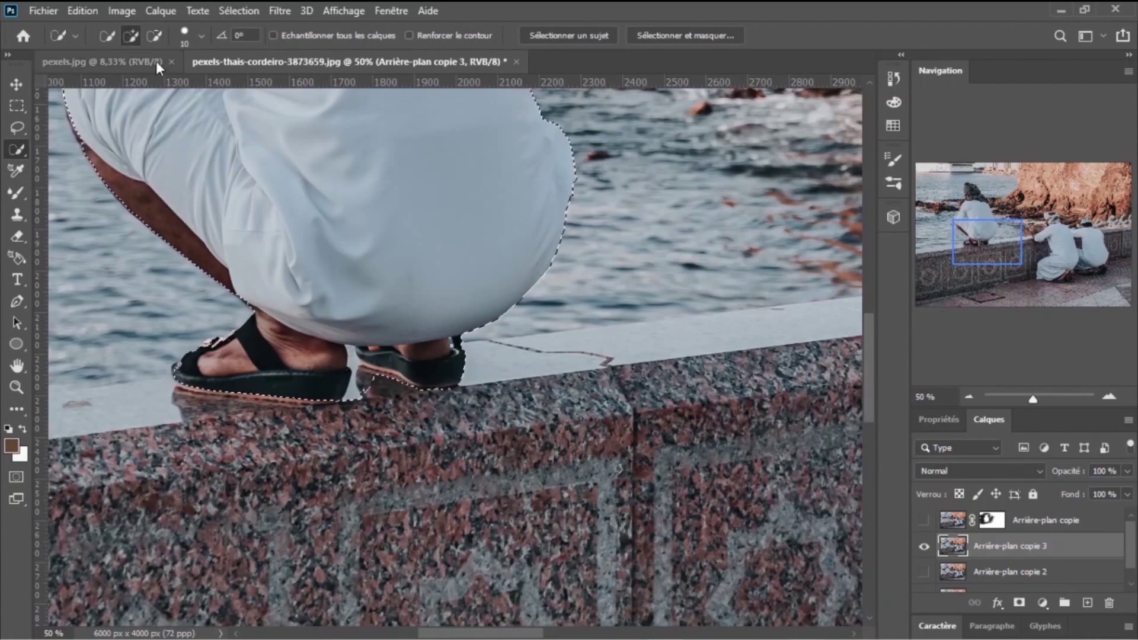
drag(351, 351, 359, 408)
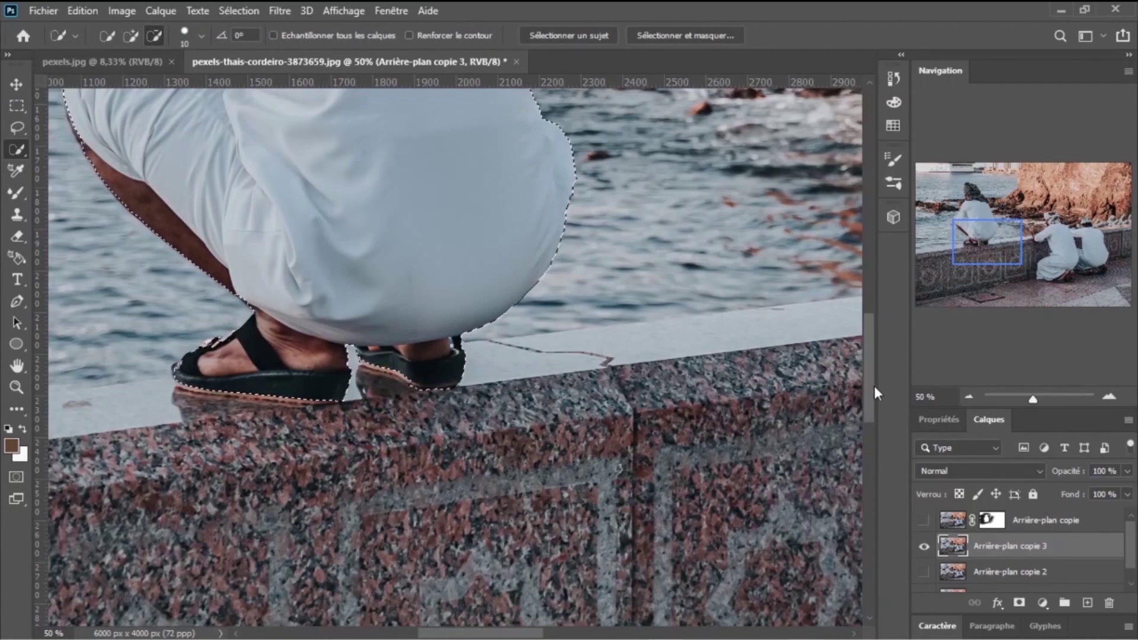
scroll(874, 386, up, 1)
drag(175, 420, 187, 425)
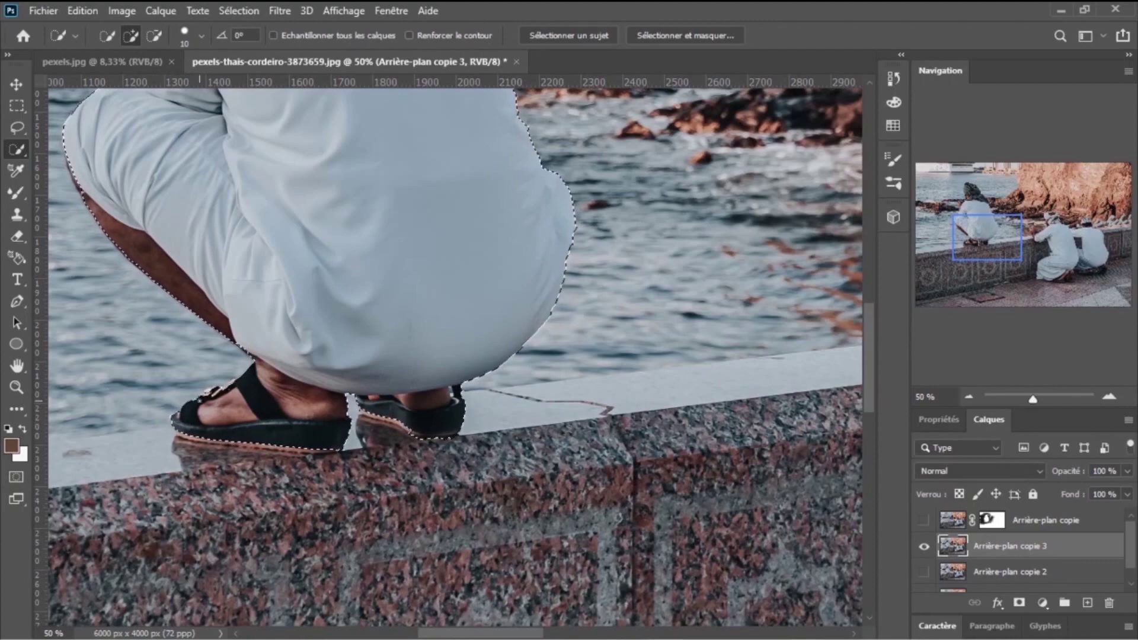
click(175, 418)
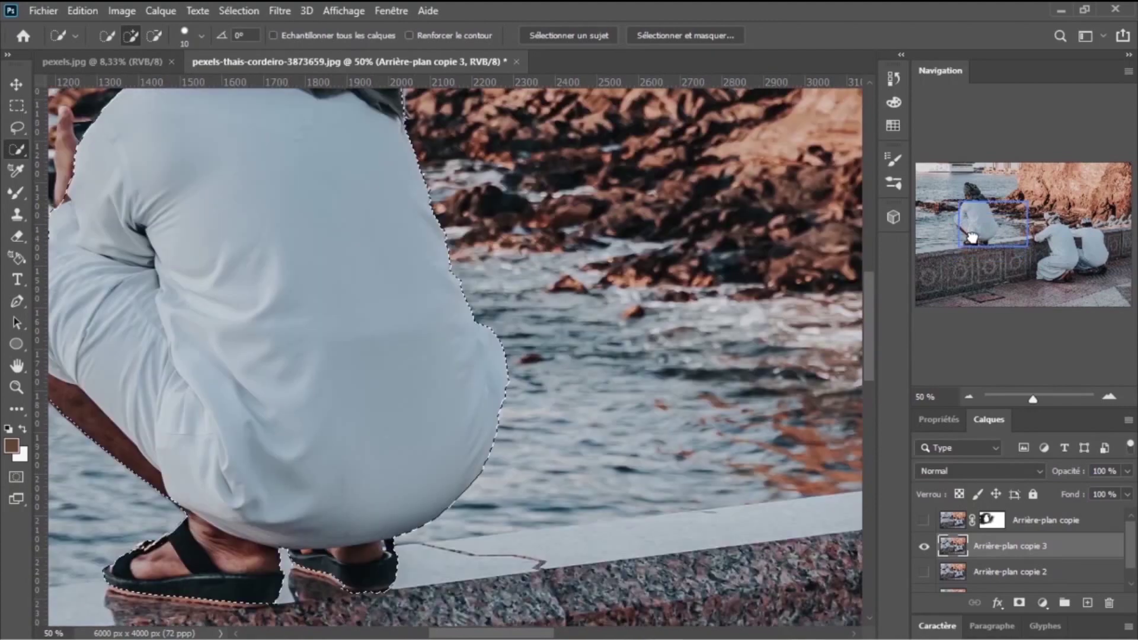
Step: Add the raised hand, smooth the knee edge, and check sandals and turban up close
drag(987, 238, 958, 210)
drag(406, 472, 418, 521)
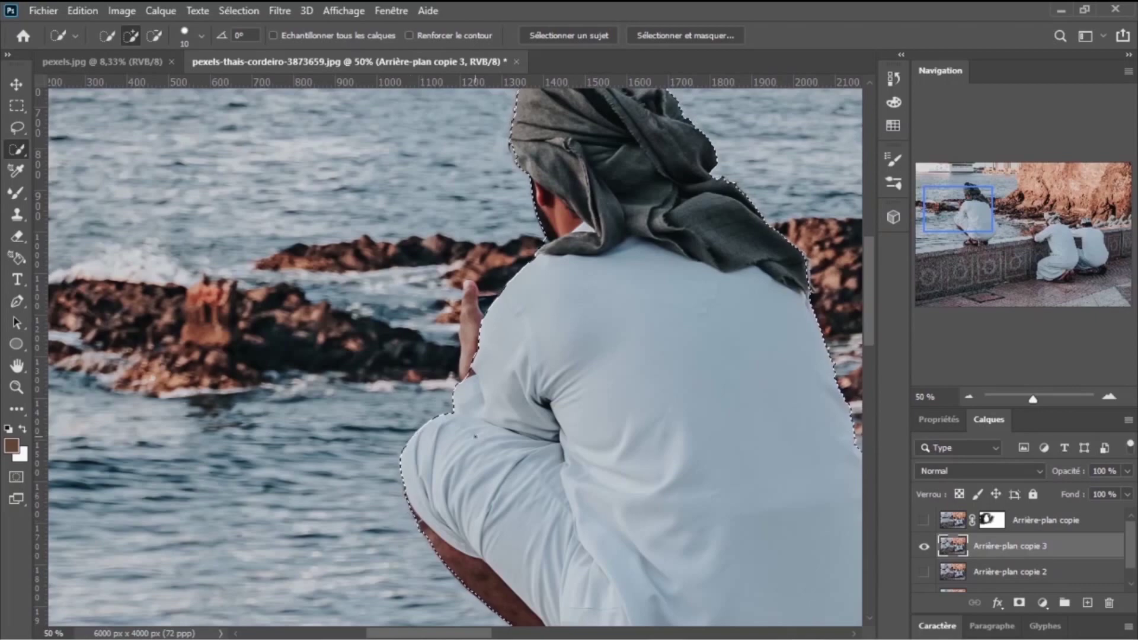
click(472, 290)
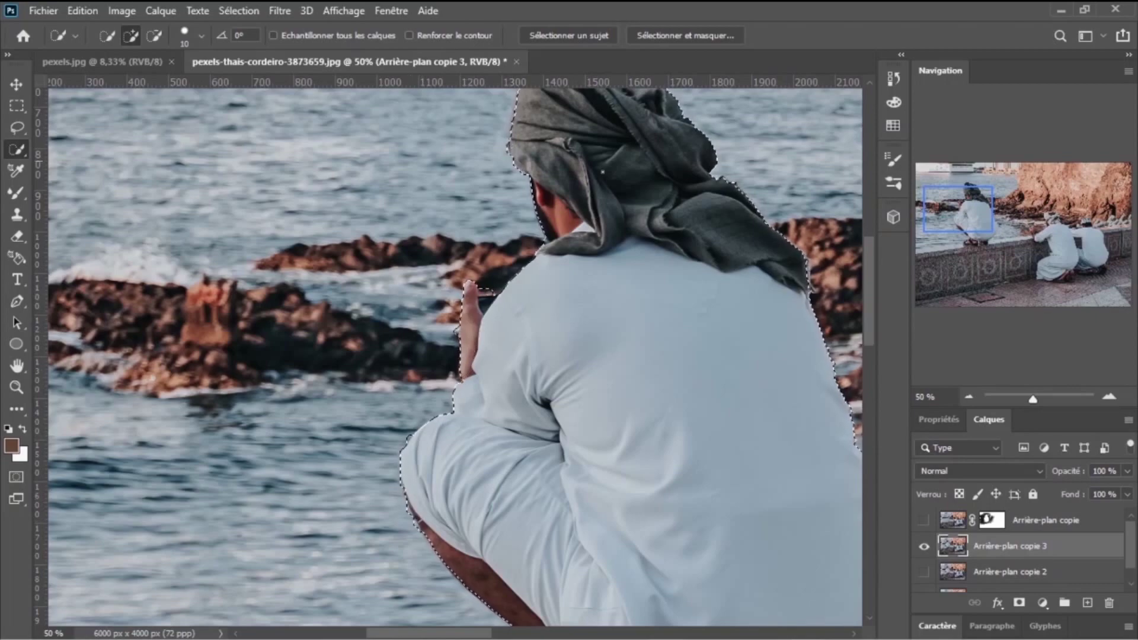
mouse_move(958, 209)
mouse_down()
mouse_move(959, 186)
mouse_move(951, 209)
mouse_up()
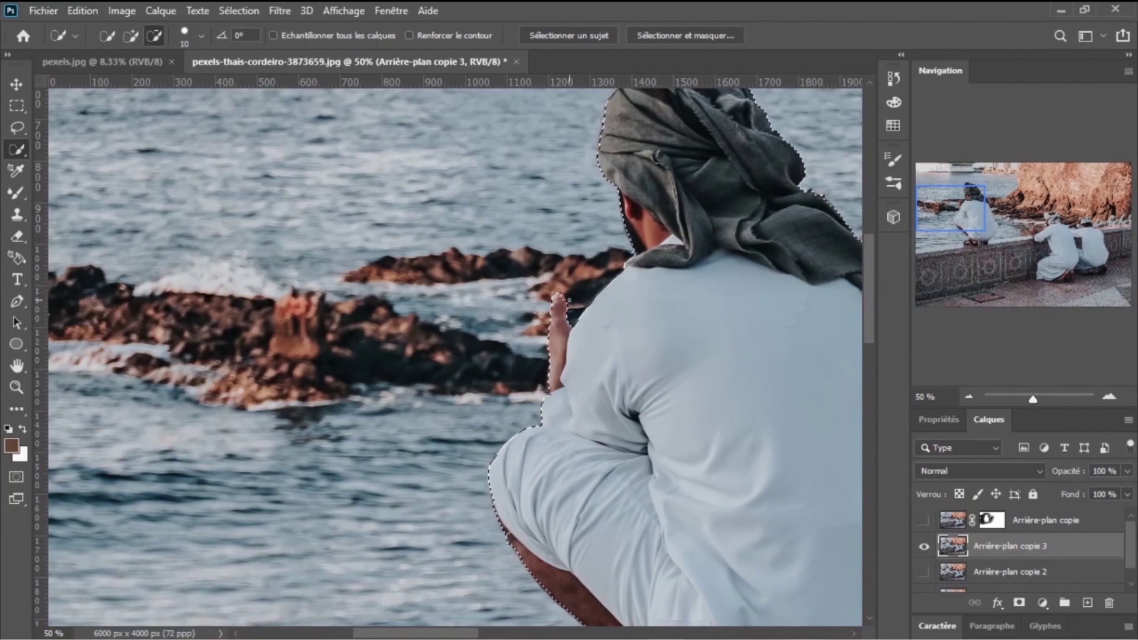
click(986, 227)
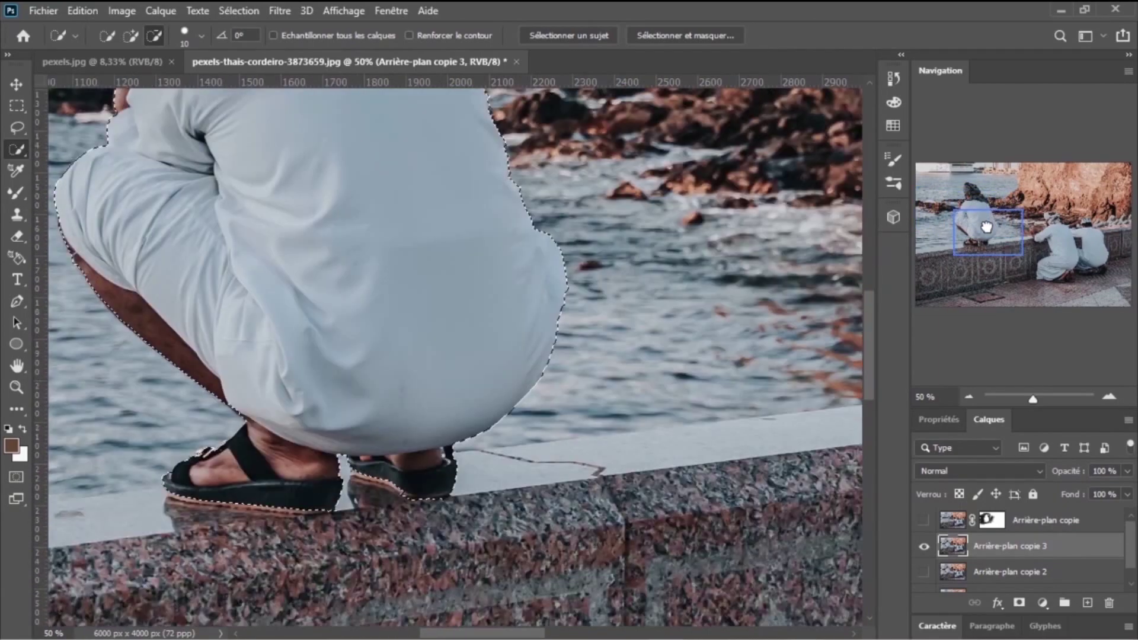
mouse_move(987, 227)
mouse_down()
mouse_move(967, 246)
mouse_move(984, 246)
mouse_up()
key(ctrl+plus)
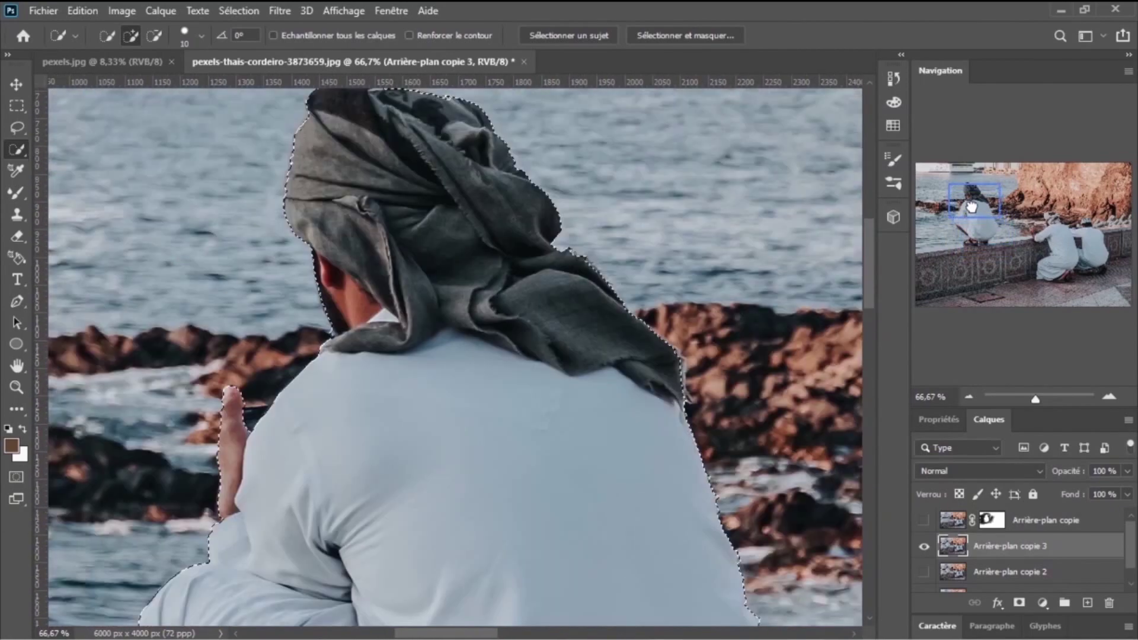
mouse_move(984, 246)
mouse_down()
mouse_move(970, 202)
mouse_move(975, 240)
mouse_up()
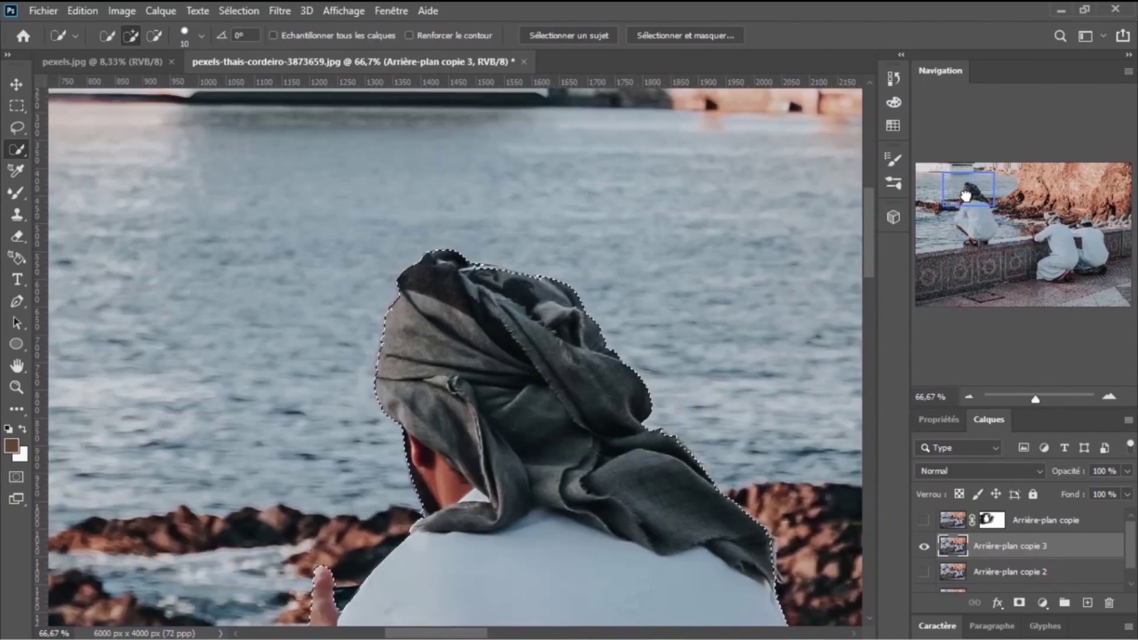
key(ctrl+minus)
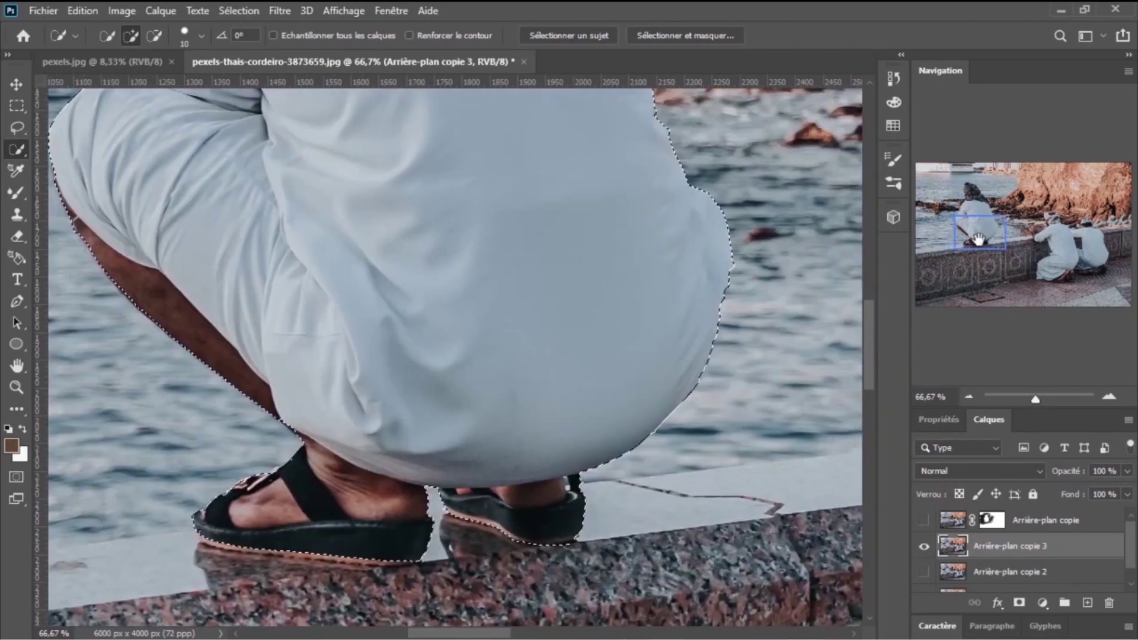
drag(975, 240, 900, 223)
key(ctrl+minus)
key(ctrl+minus)
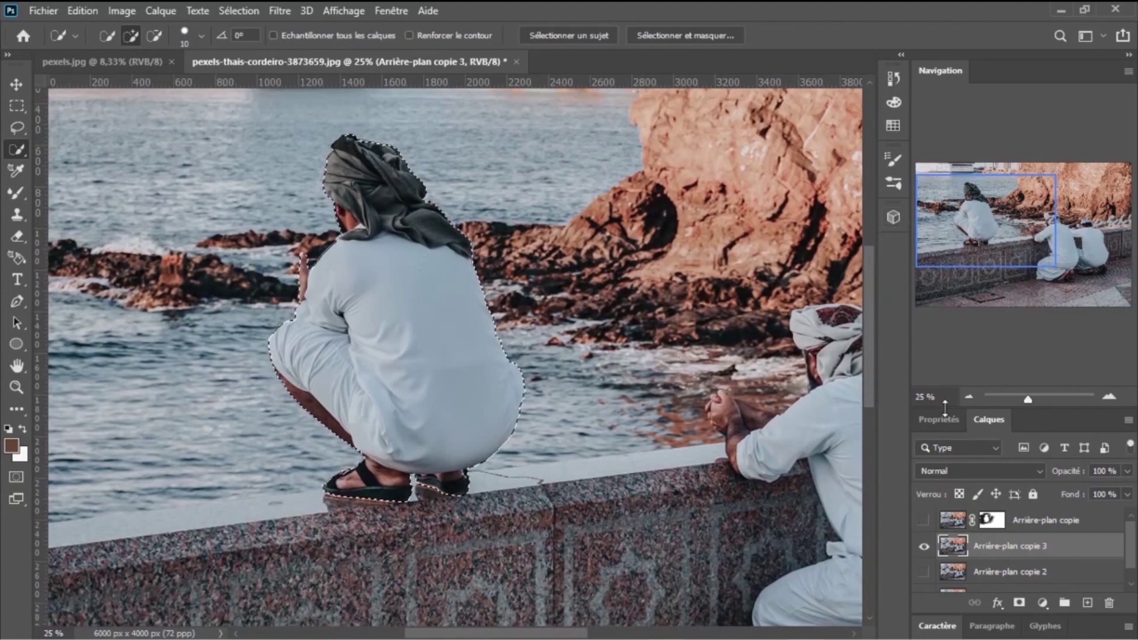
Step: Mask 'Arrière-plan copie 3' to the crouching man's selection
click(1016, 603)
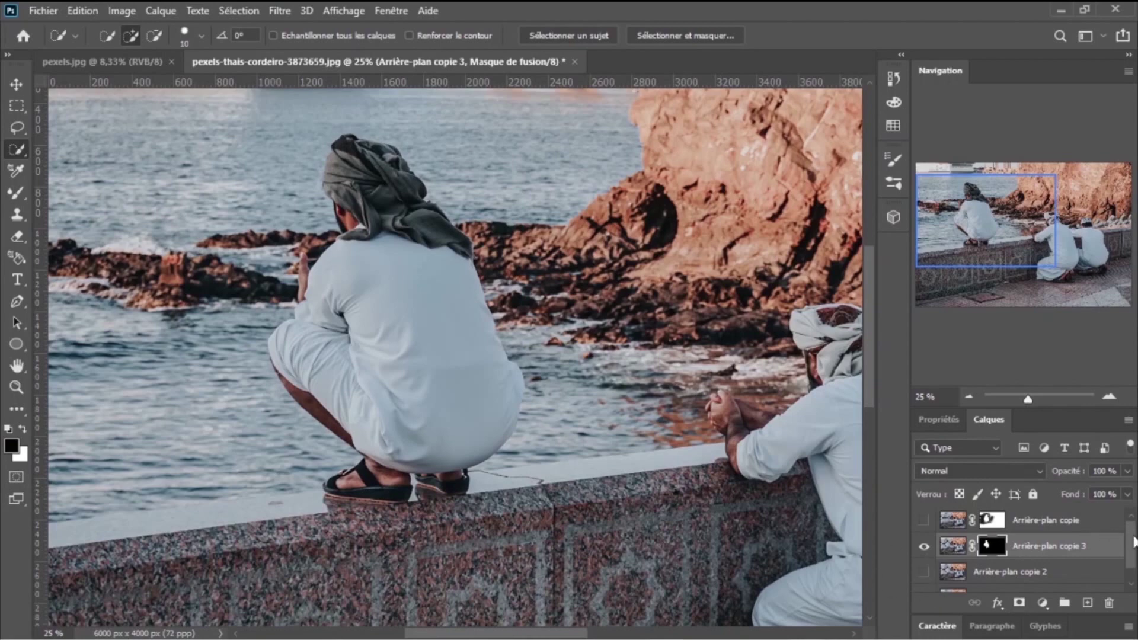
drag(1134, 541, 1132, 565)
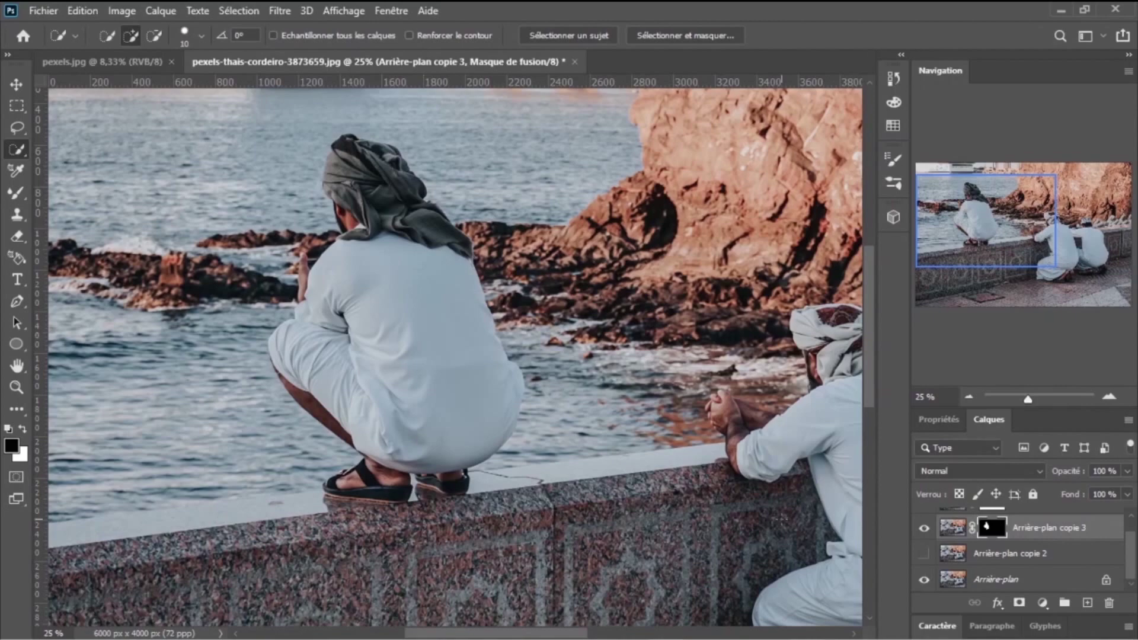
click(17, 105)
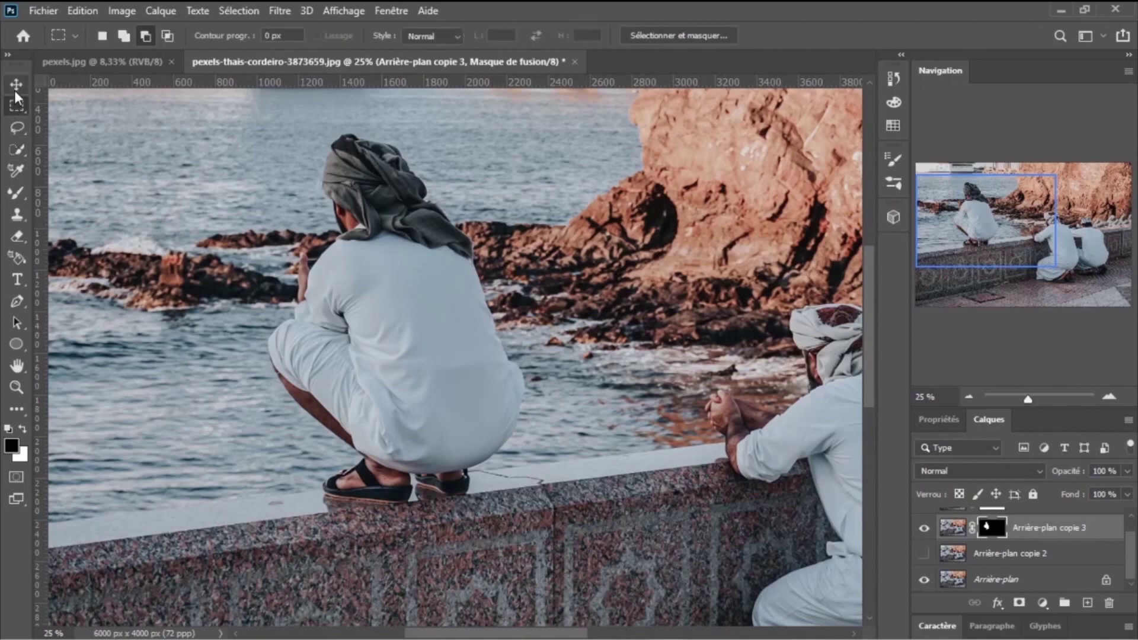
click(16, 87)
Step: Move the cut-out man down onto the pavement, then hide his layer
key(ctrl+minus)
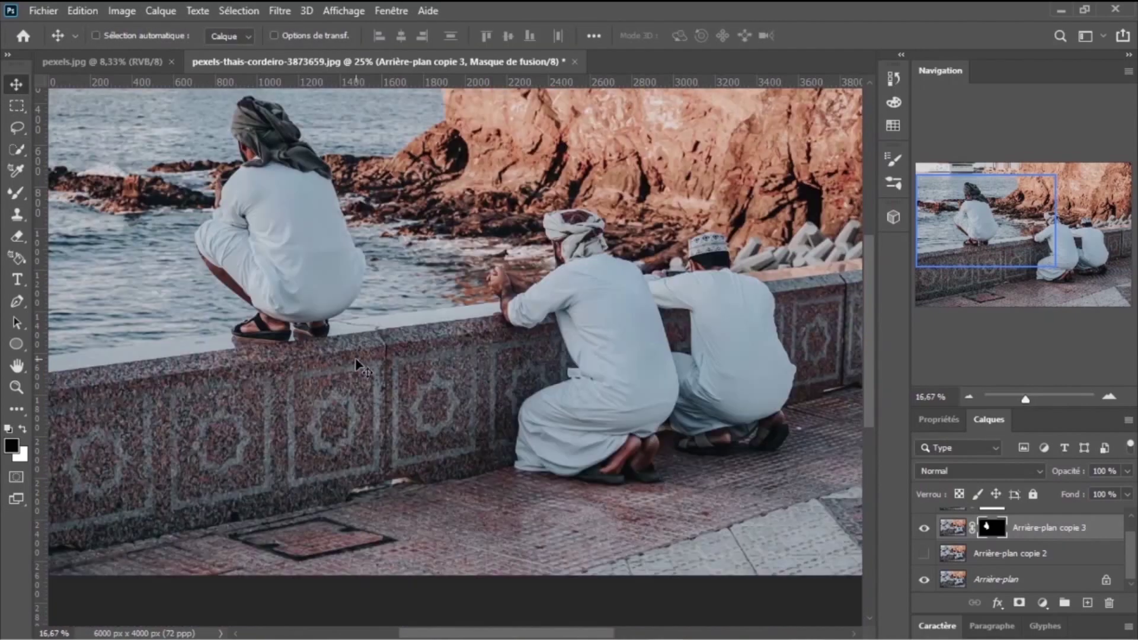
key(ctrl+minus)
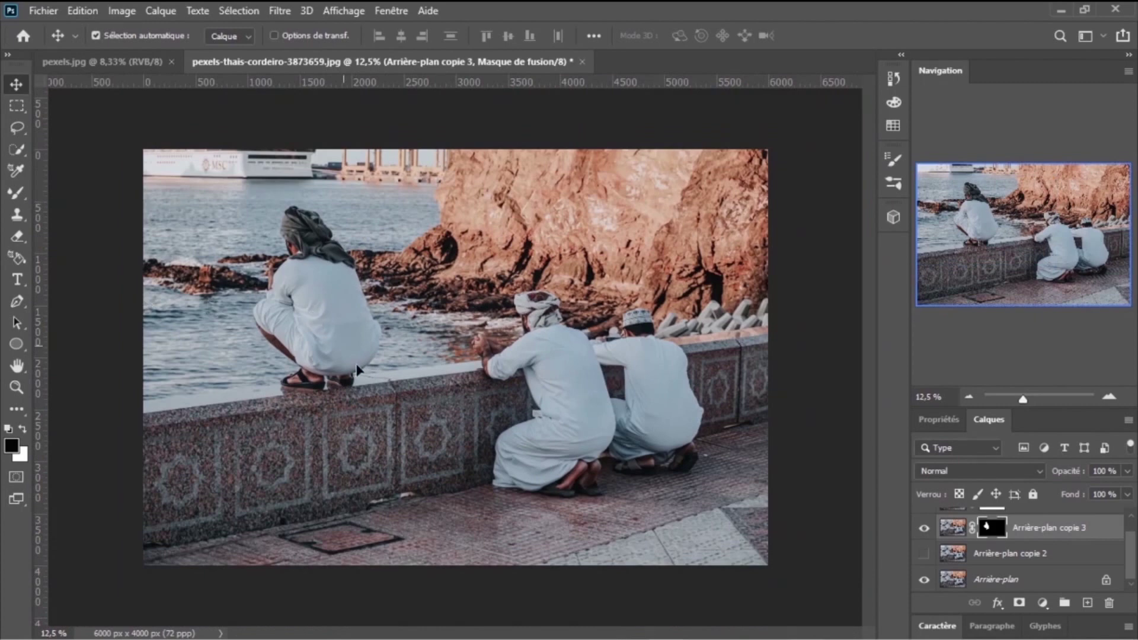
drag(357, 370, 413, 460)
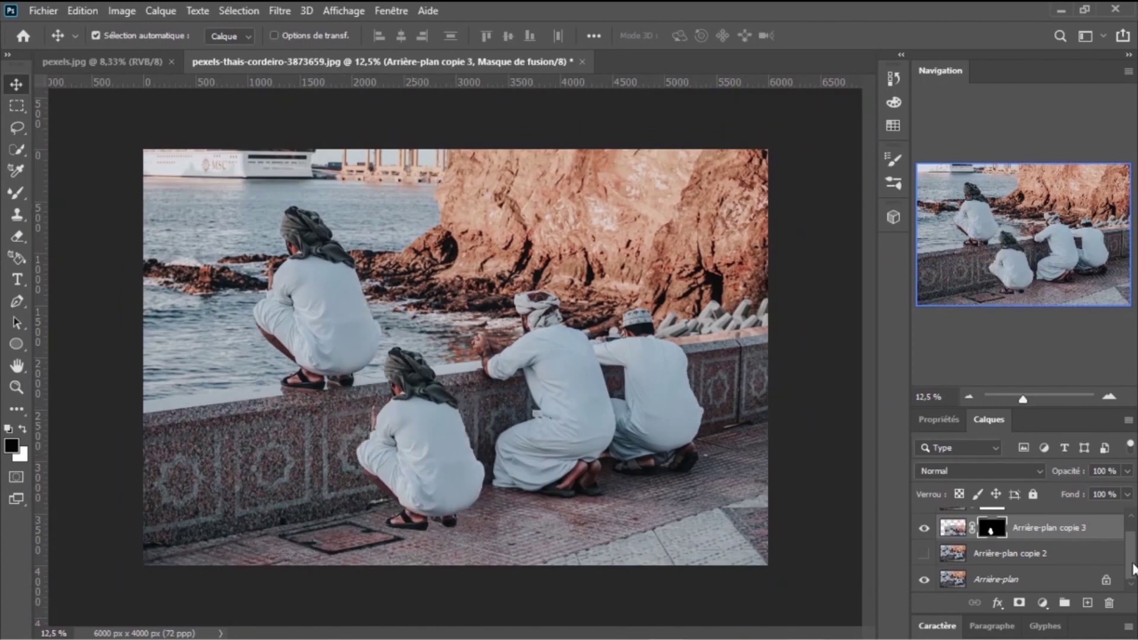
click(925, 553)
click(925, 579)
click(924, 533)
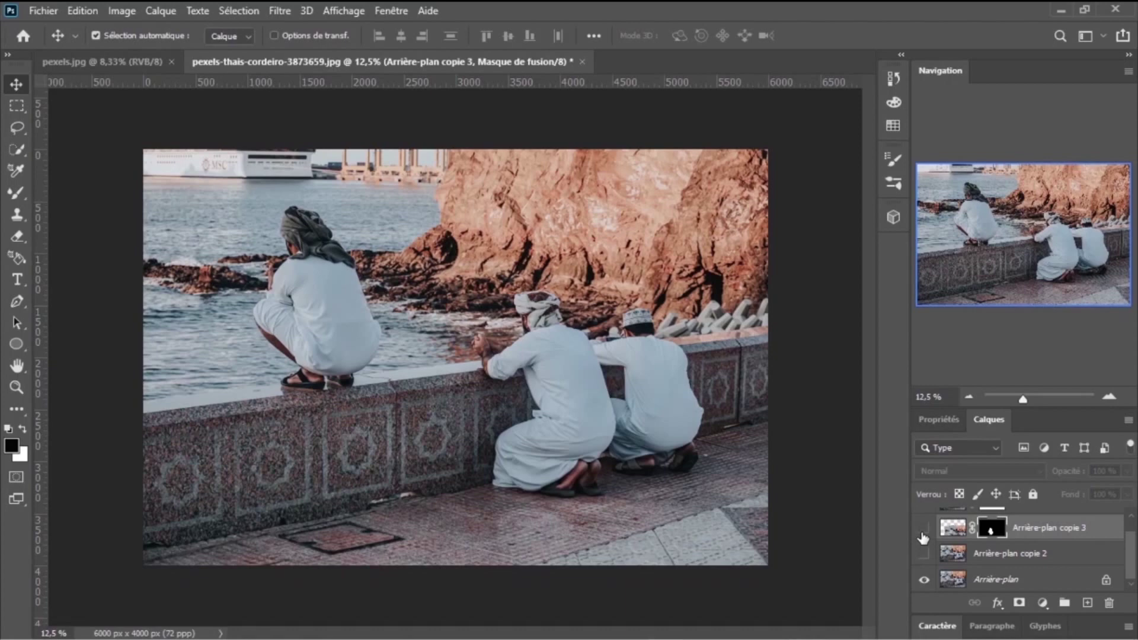
Step: Show the emptied-ledge 'Arrière-plan copie' and move it below 'Arrière-plan copie 2'
scroll(1135, 569, up, 1)
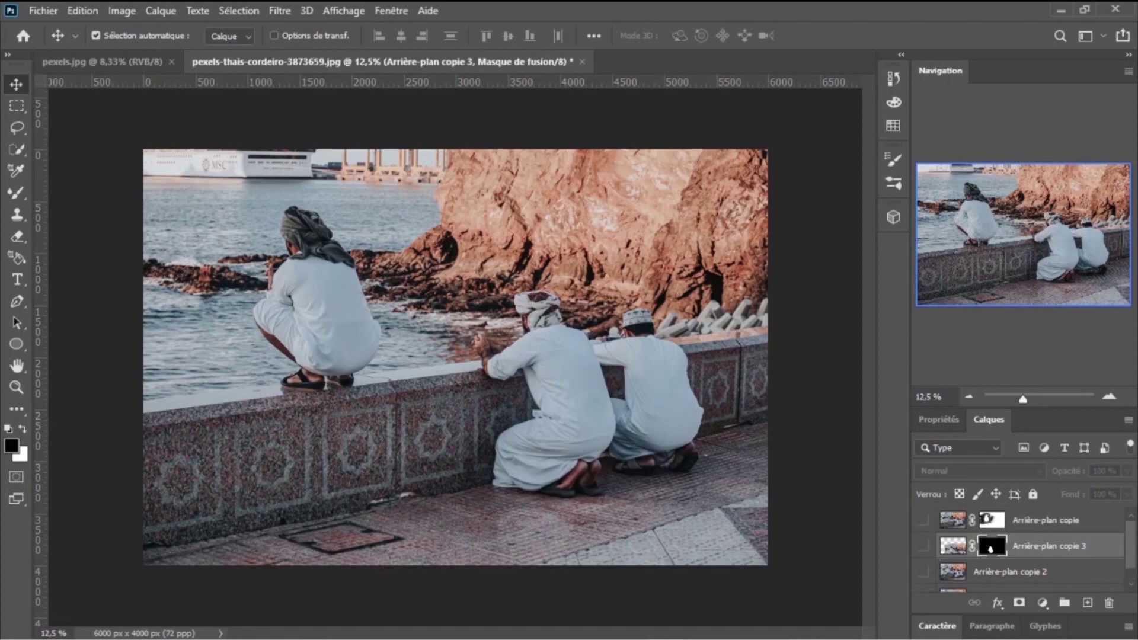
click(925, 521)
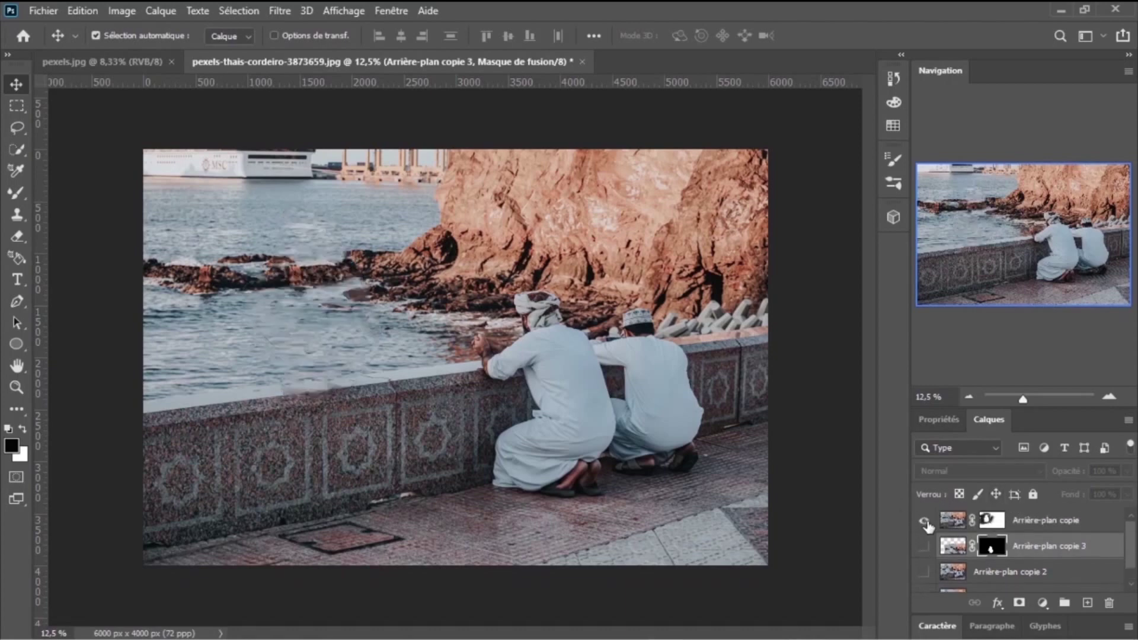
scroll(1129, 555, down, 1)
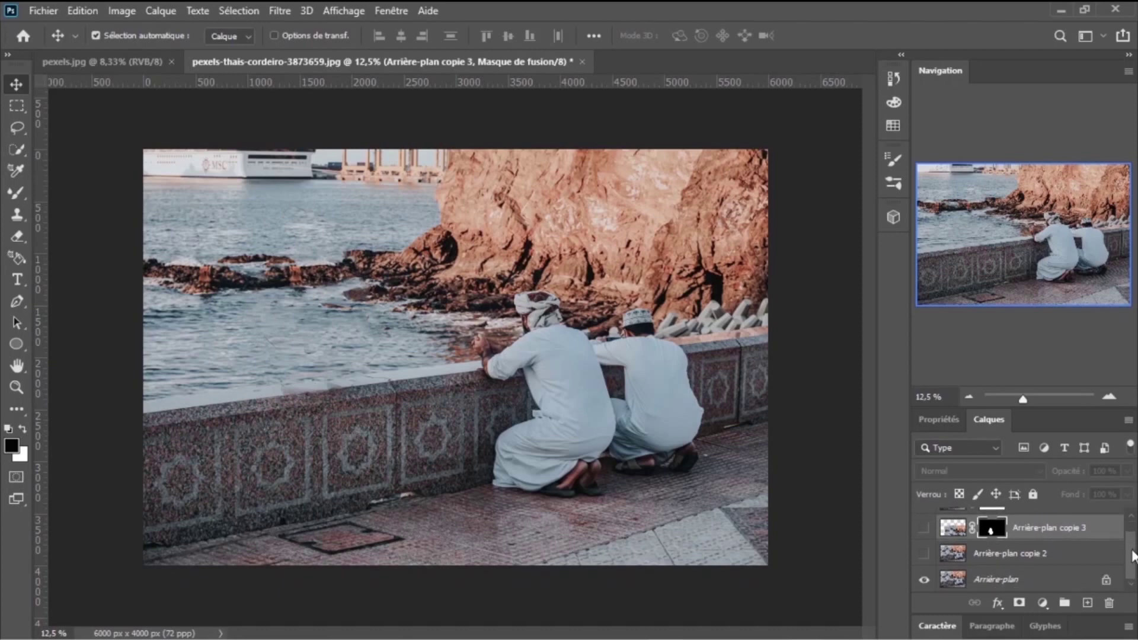
scroll(1134, 556, up, 1)
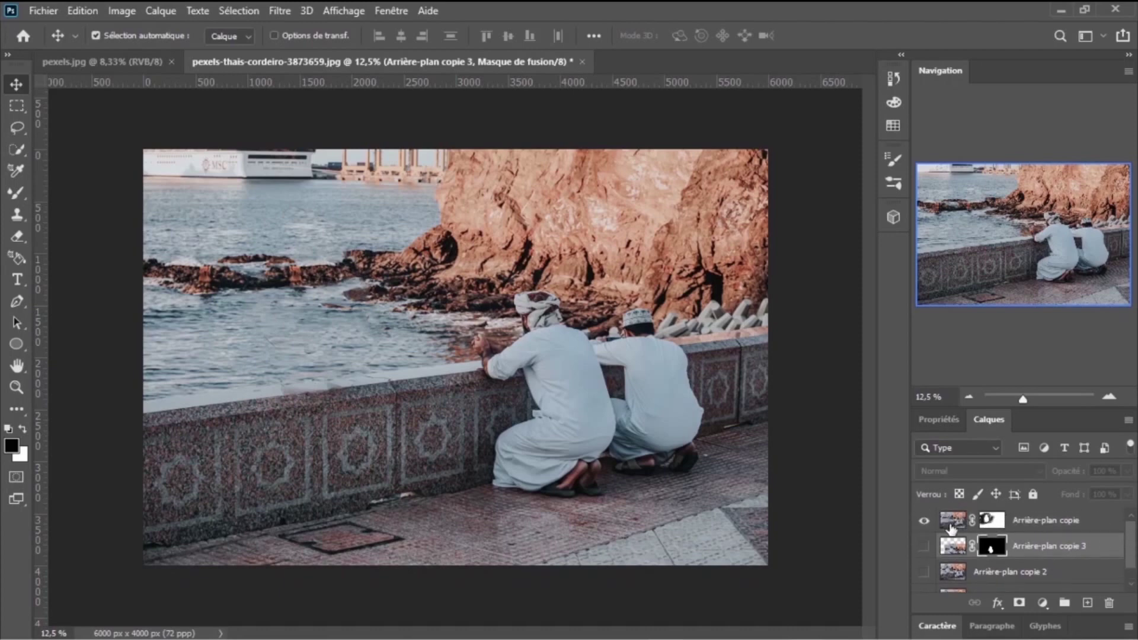
drag(952, 527, 1038, 585)
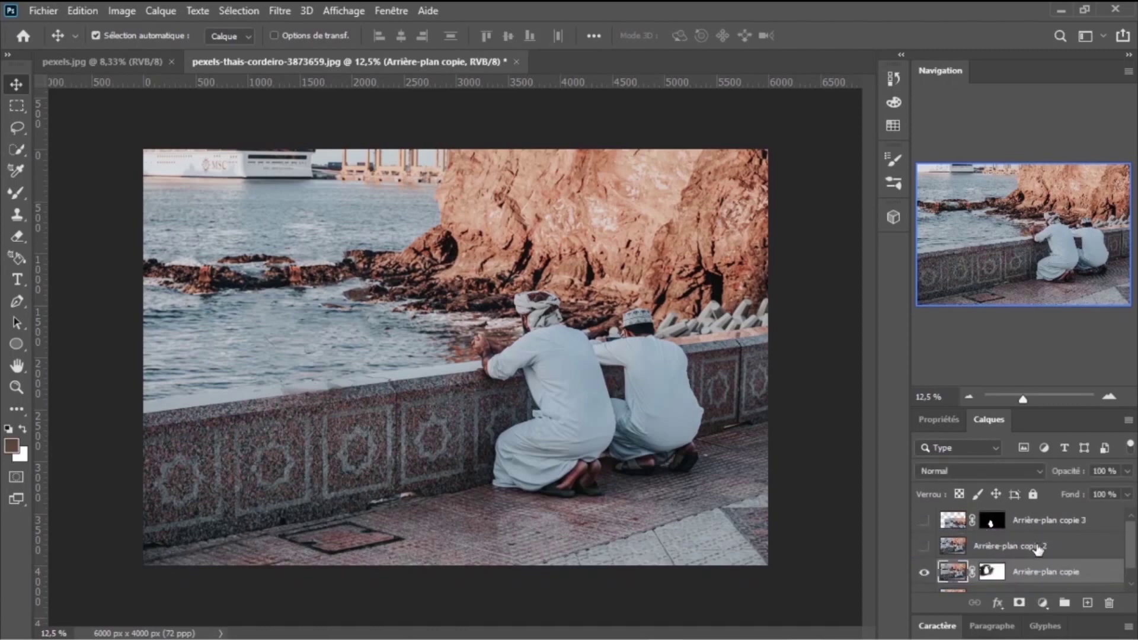
Step: Show 'Arrière-plan copie 3' and place the cut-out man on the pavement by the wall
scroll(1134, 548, down, 1)
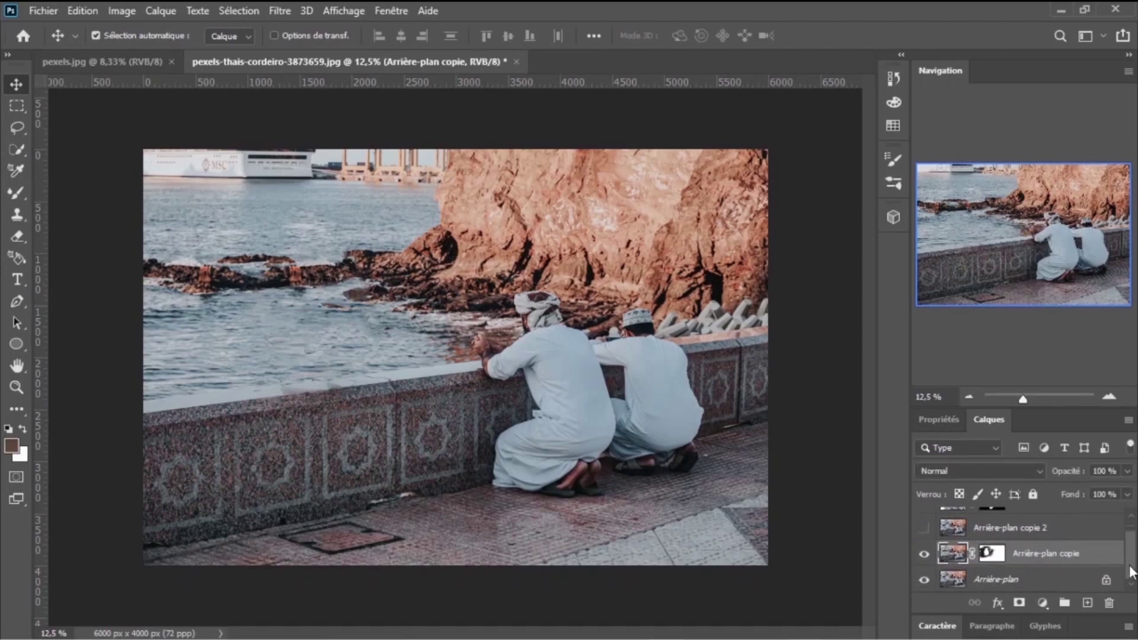
scroll(1134, 528, up, 1)
click(924, 522)
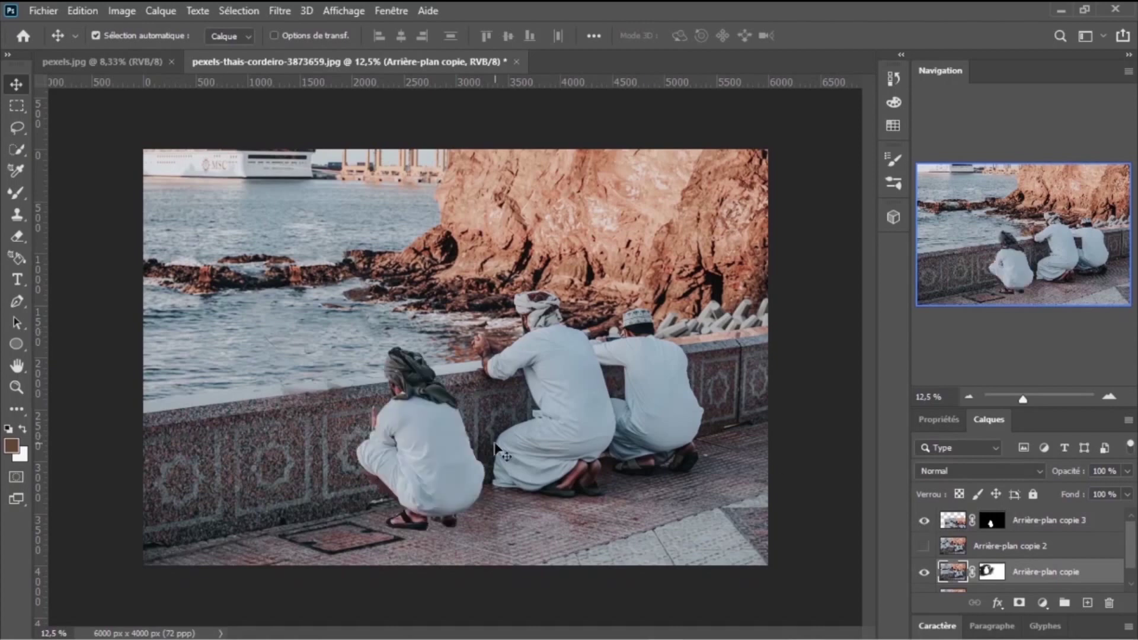
mouse_move(441, 473)
mouse_down()
mouse_move(491, 446)
mouse_move(350, 476)
mouse_move(373, 467)
mouse_up()
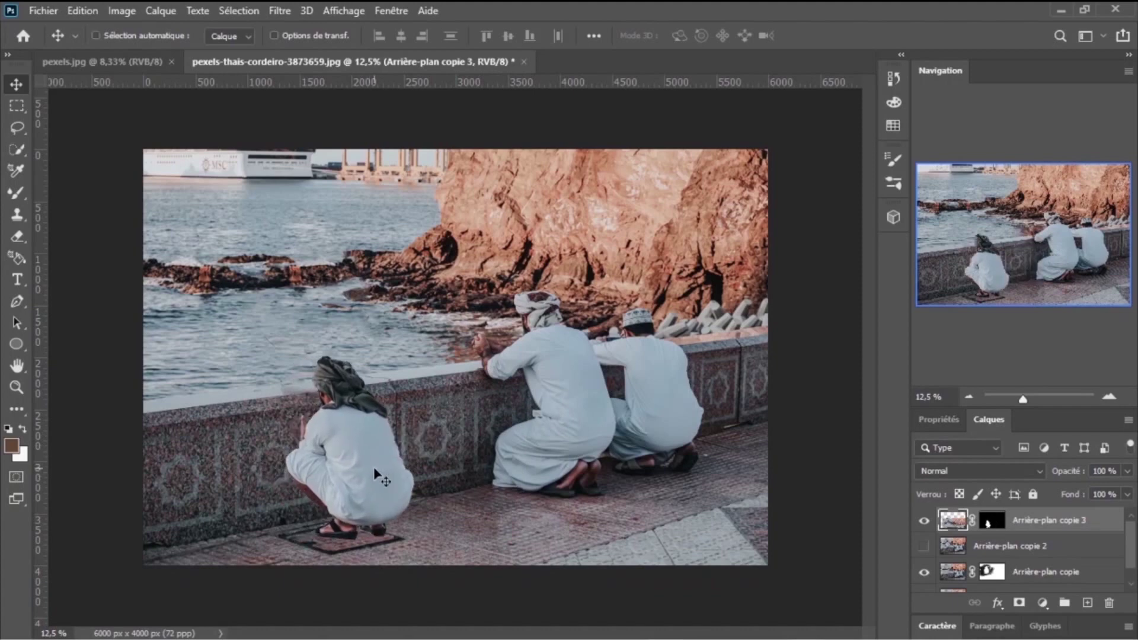
Step: Free-transform the cut-out man to 120.2% and commit him at the foot of the wall
key(ctrl+t)
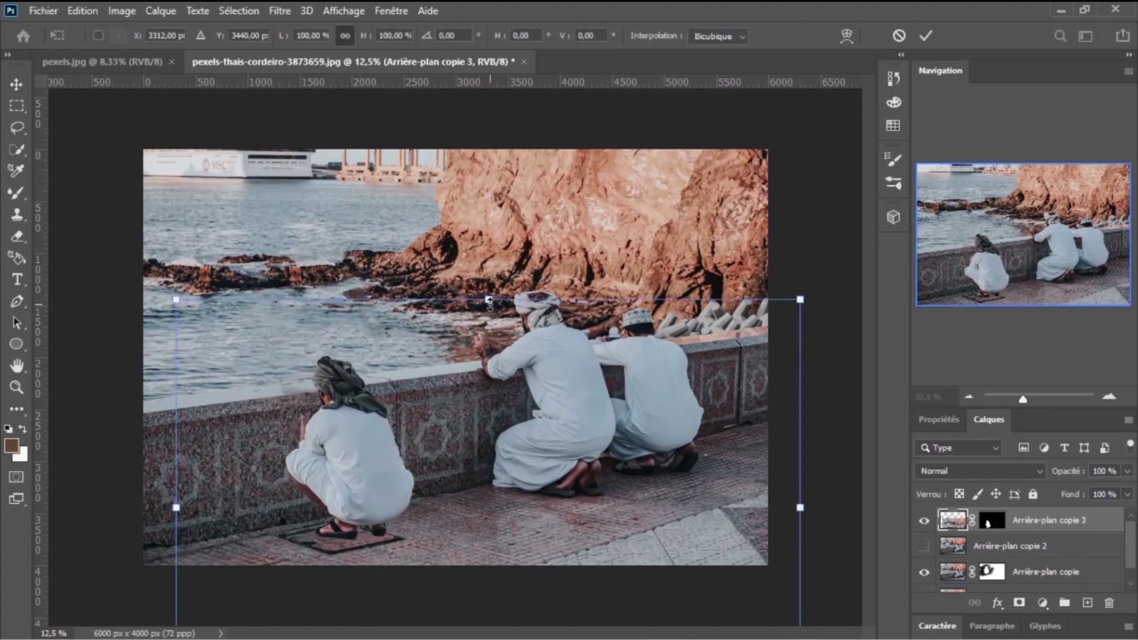
drag(489, 300, 488, 191)
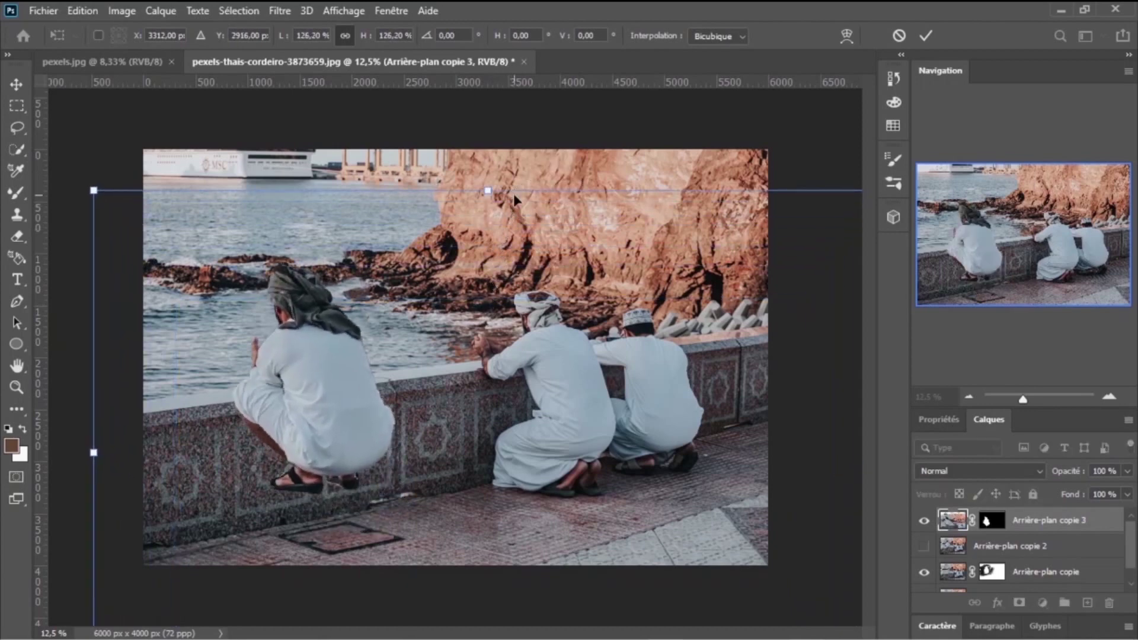
drag(285, 386, 332, 419)
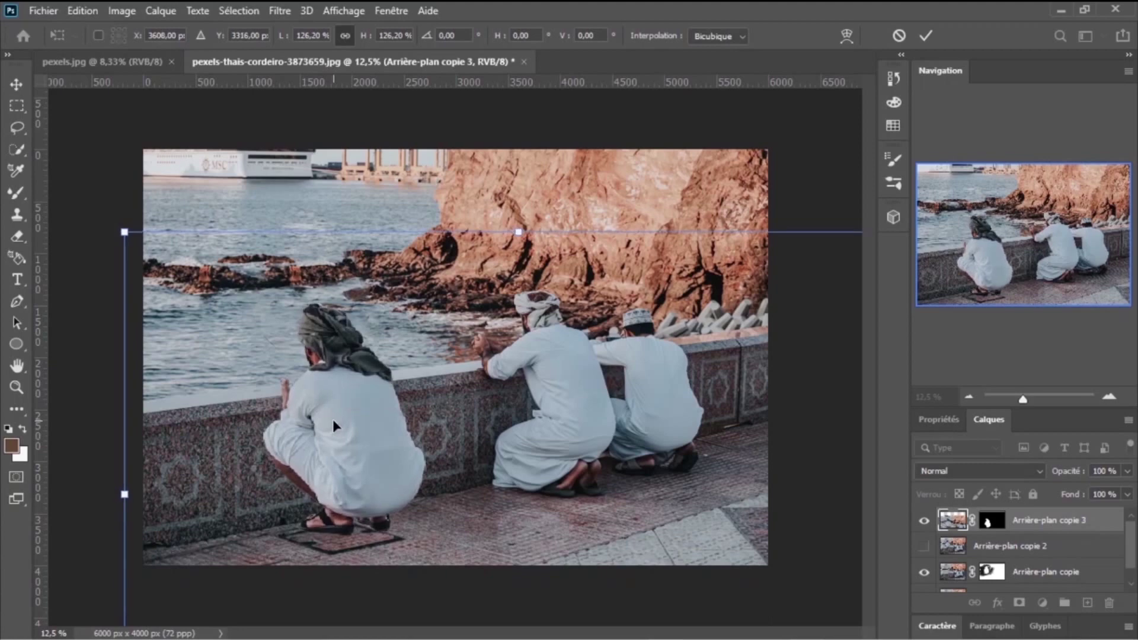
drag(520, 232, 519, 195)
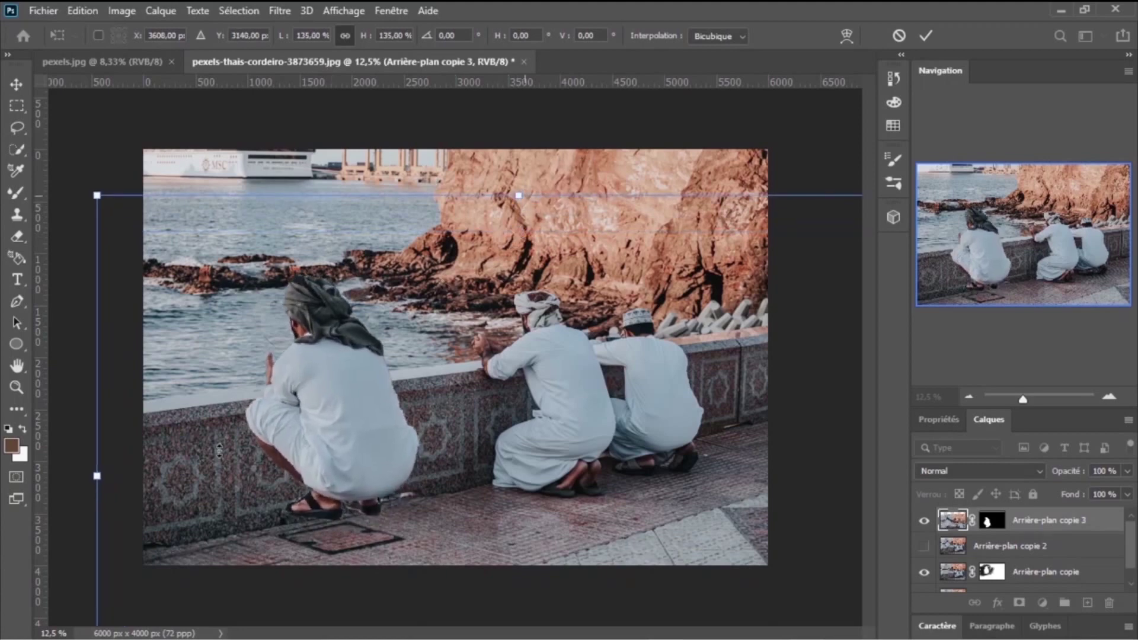
mouse_move(362, 422)
mouse_down()
mouse_move(377, 445)
mouse_move(367, 441)
mouse_up()
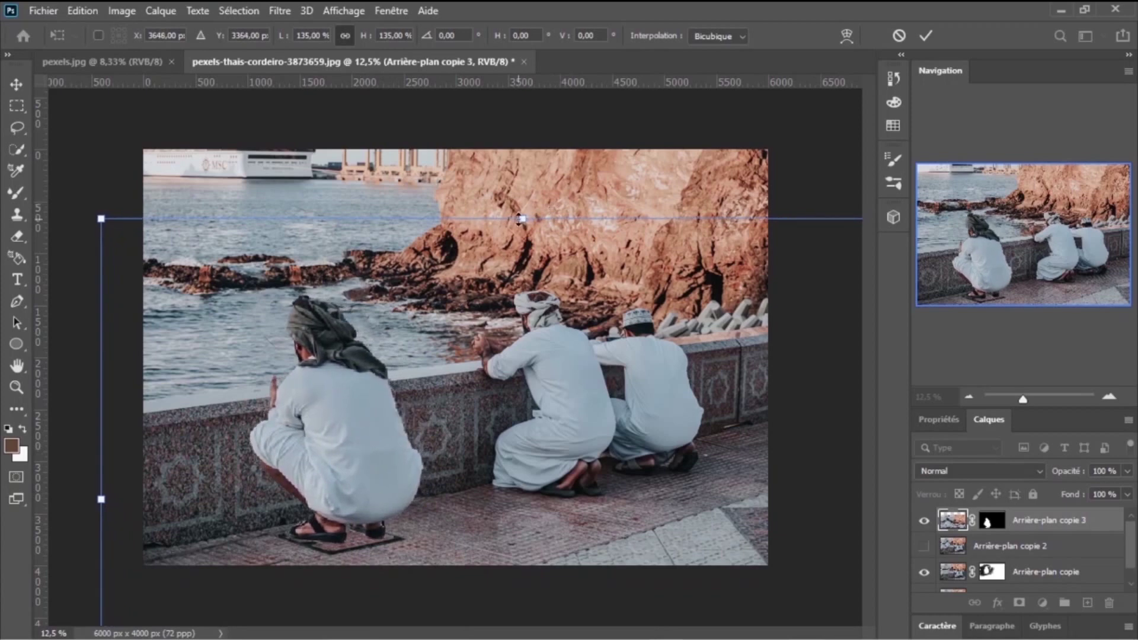
drag(521, 220, 521, 259)
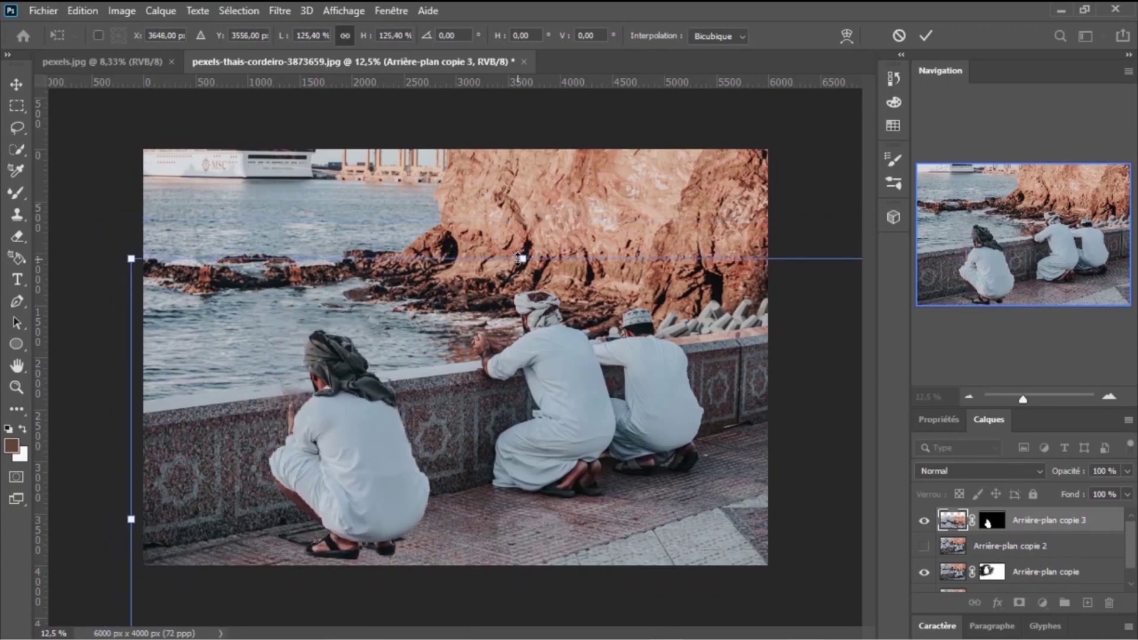
drag(523, 259, 521, 279)
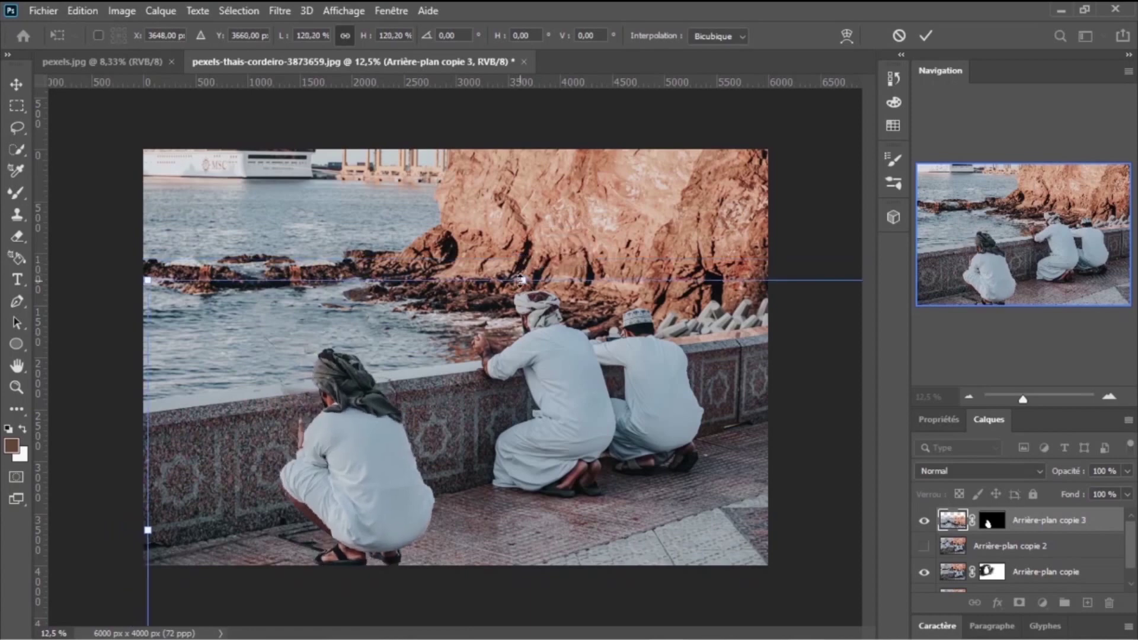
mouse_move(384, 467)
mouse_down()
mouse_move(368, 446)
mouse_move(349, 448)
mouse_up()
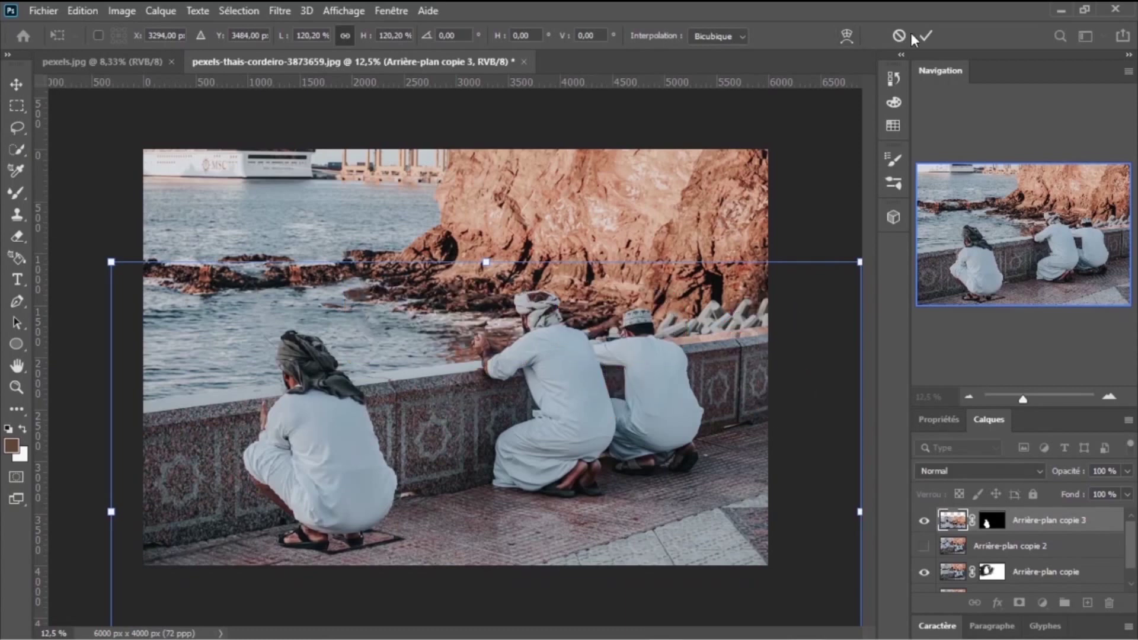
click(927, 36)
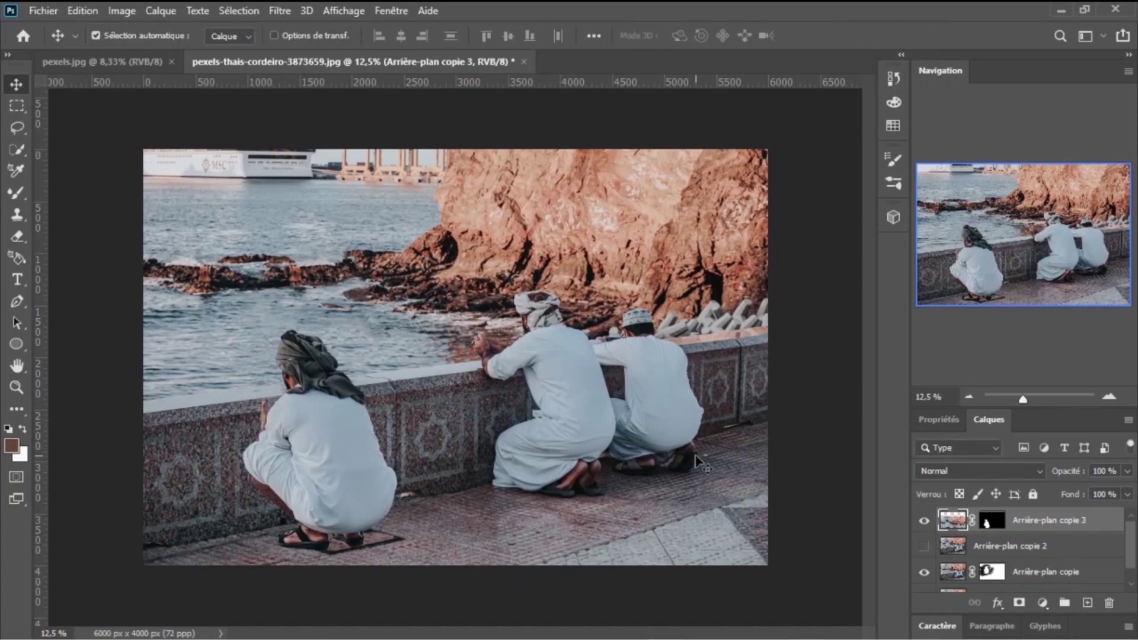
Step: Duplicate the original 'Arrière-plan' layer and expand the Layers list
drag(1131, 545, 1133, 567)
click(1013, 586)
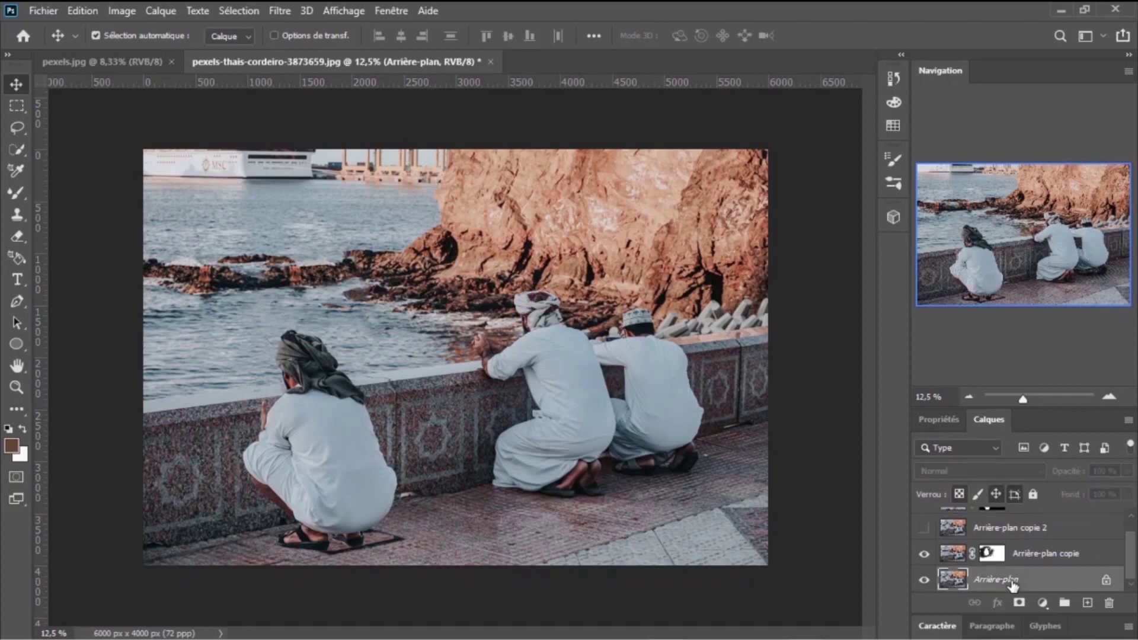
drag(1013, 585, 1088, 603)
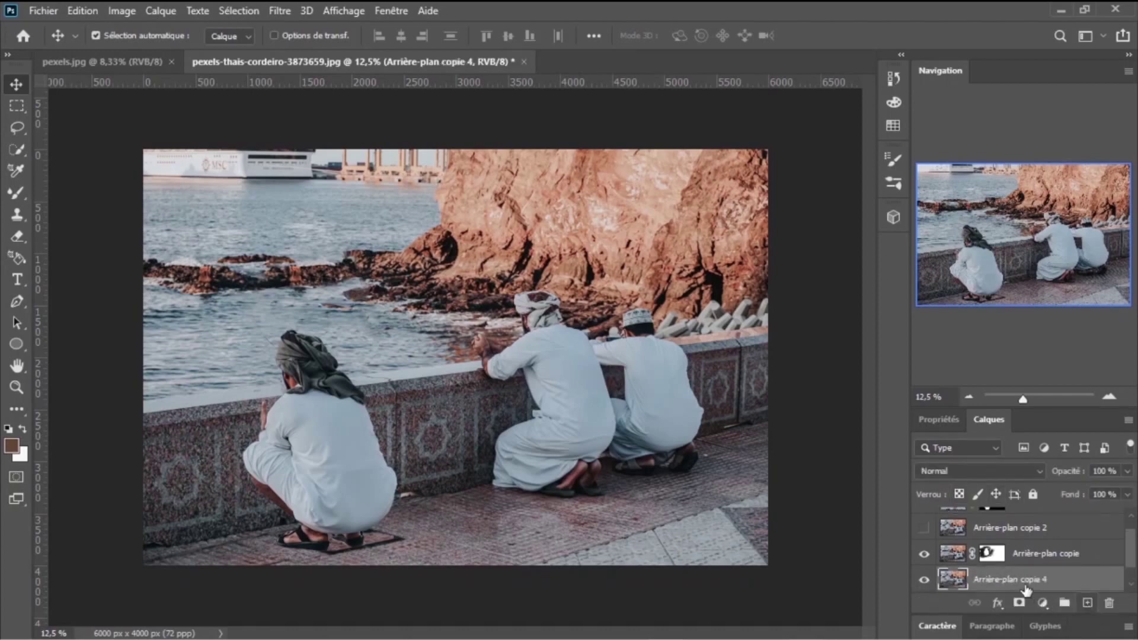
scroll(1132, 552, down, 1)
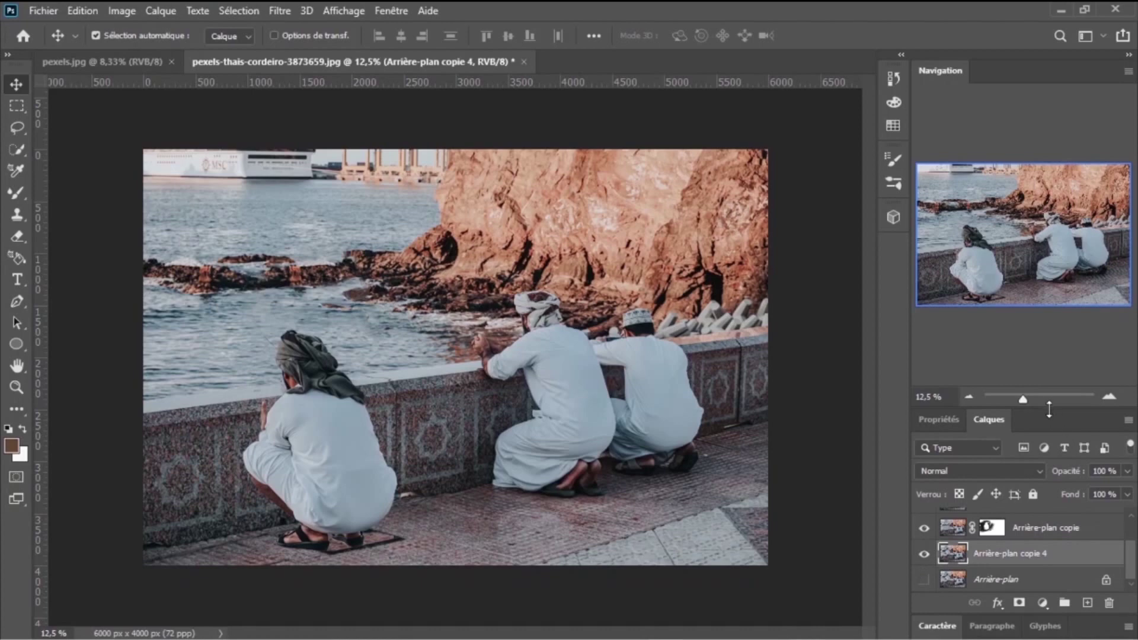
drag(1049, 408, 1054, 282)
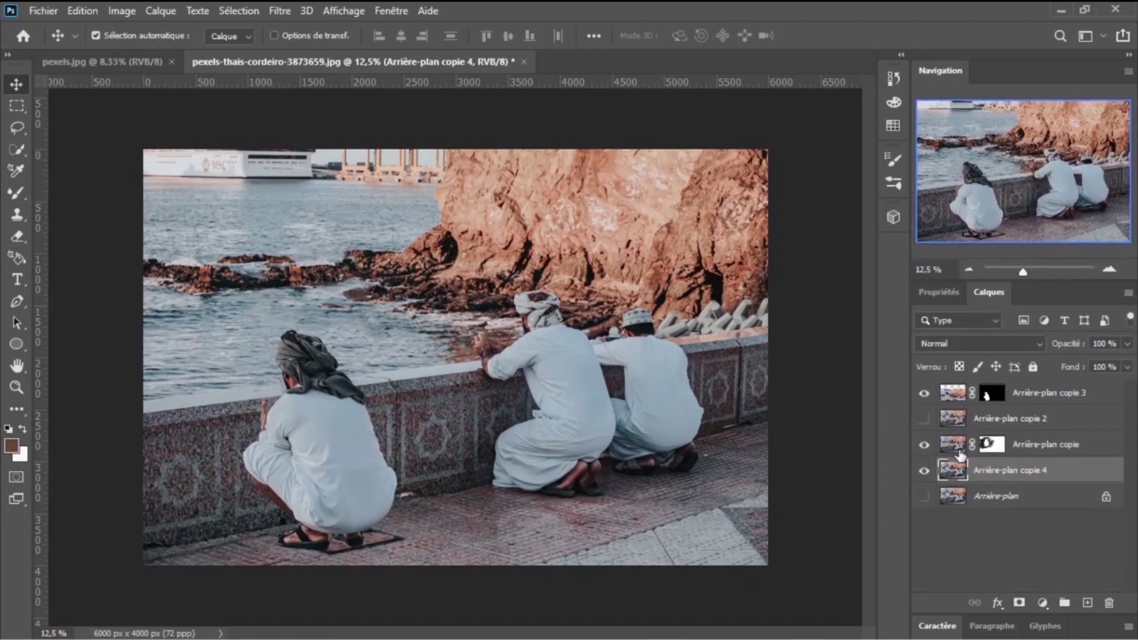
Step: Merge the duplicate with 'Arrière-plan copie' into one layer
ctrl+click(1042, 453)
key(ctrl+e)
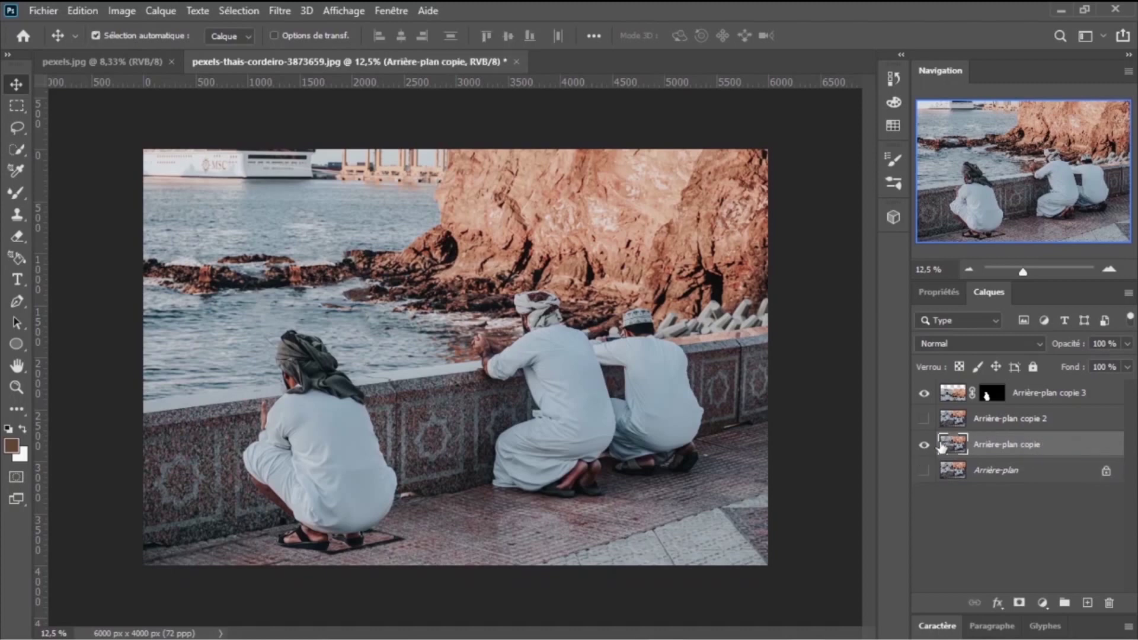
click(924, 393)
Step: Add a new layer above Arrière-plan copie 2 and pick a soft round 306 px Mixer Brush
click(1087, 604)
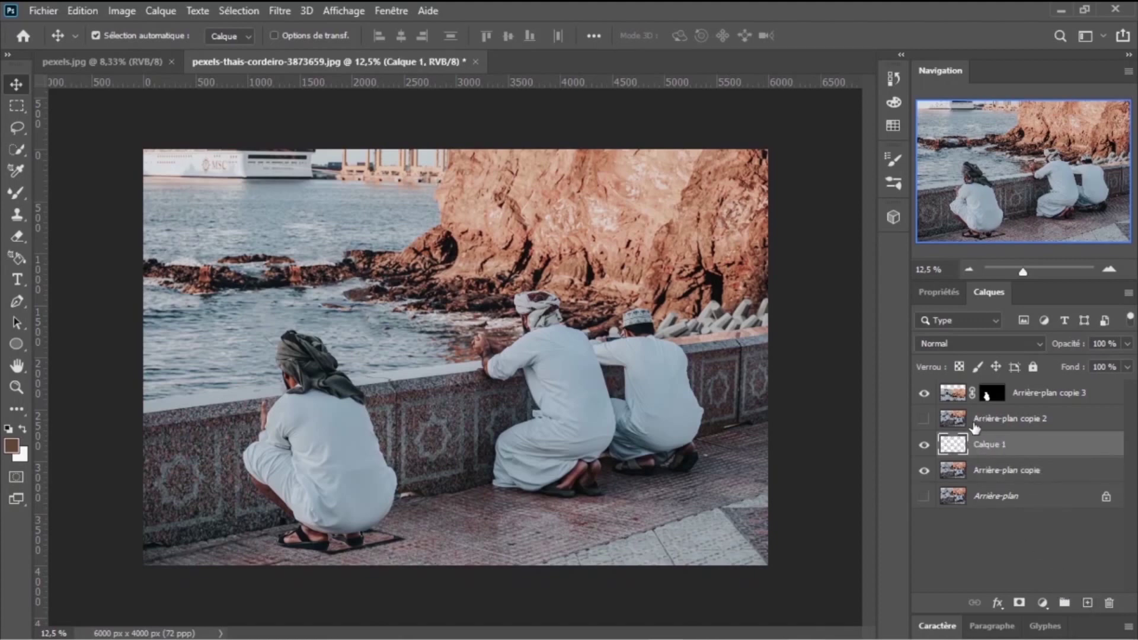
drag(953, 446, 953, 415)
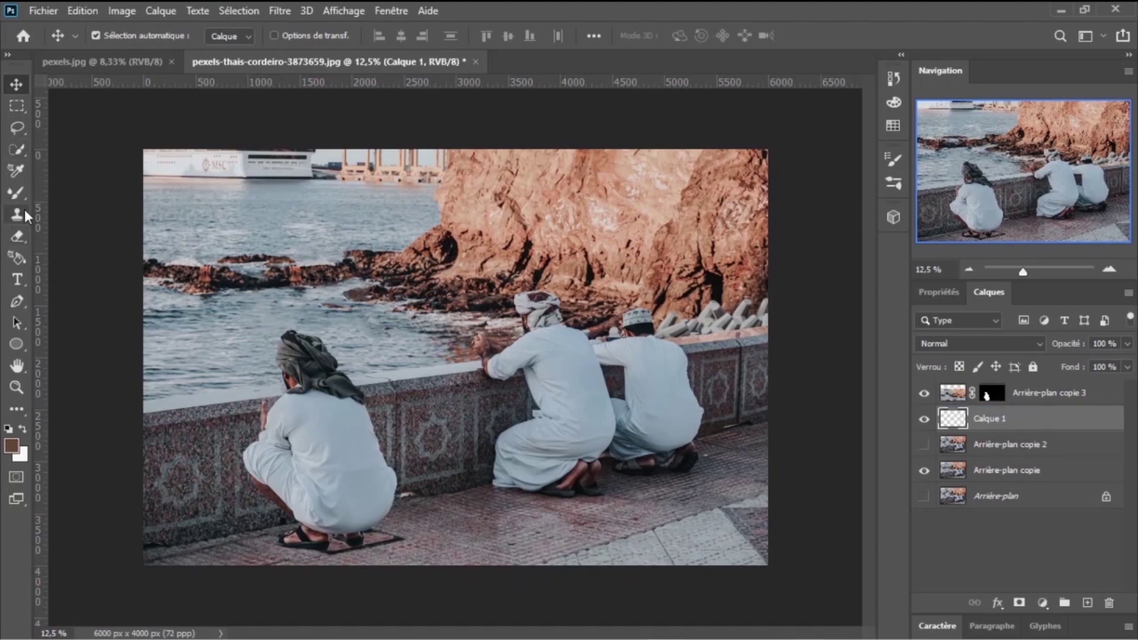
click(16, 193)
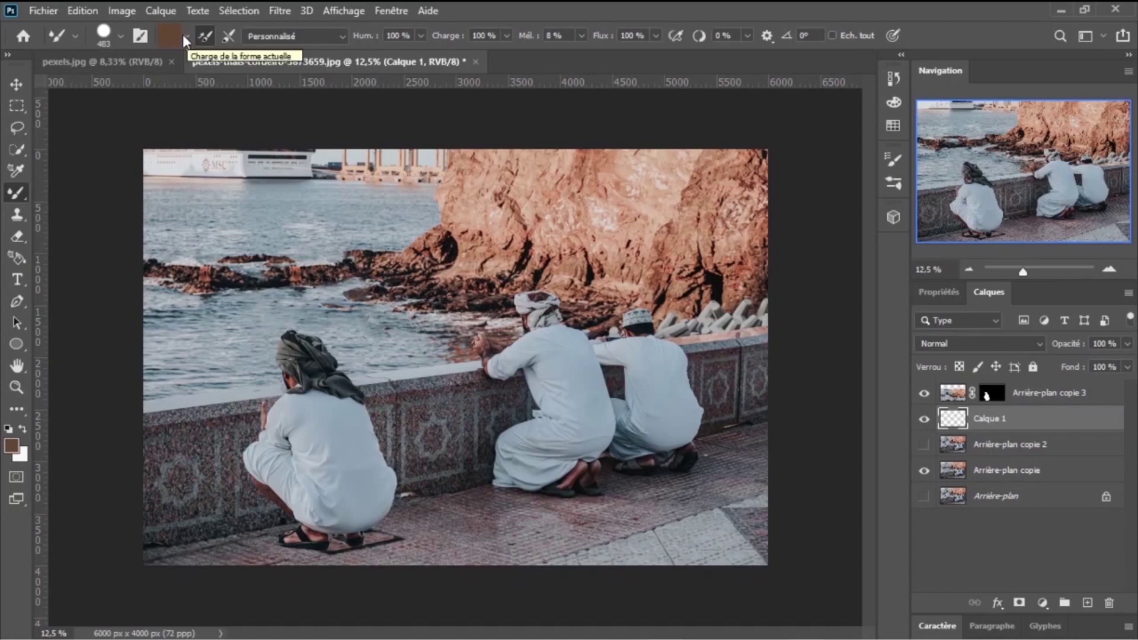
click(120, 36)
click(115, 159)
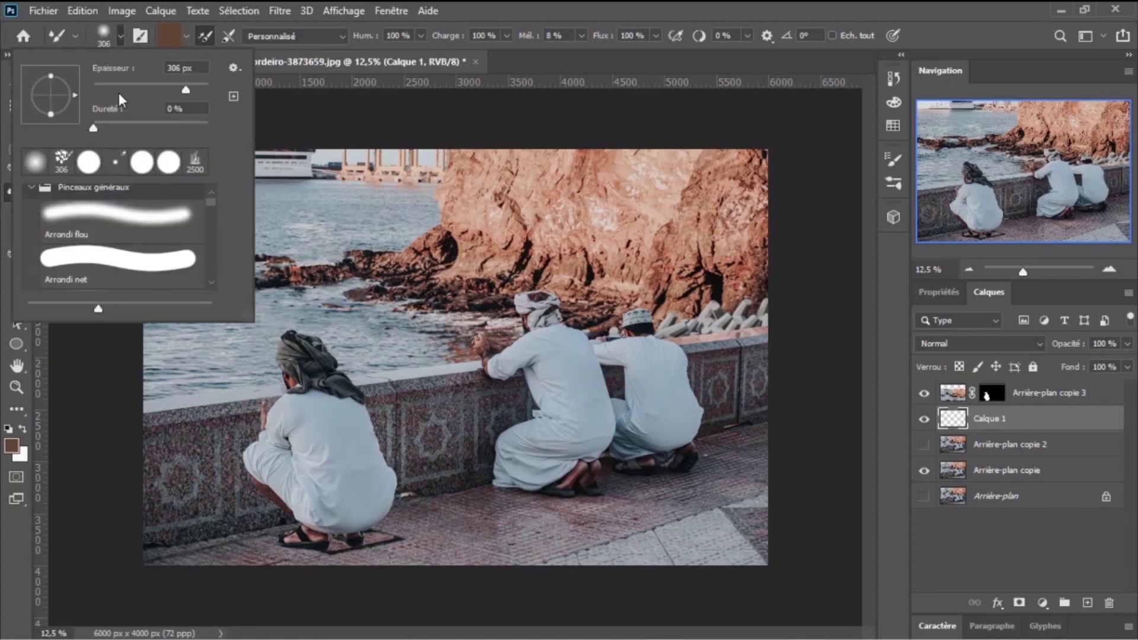
click(115, 38)
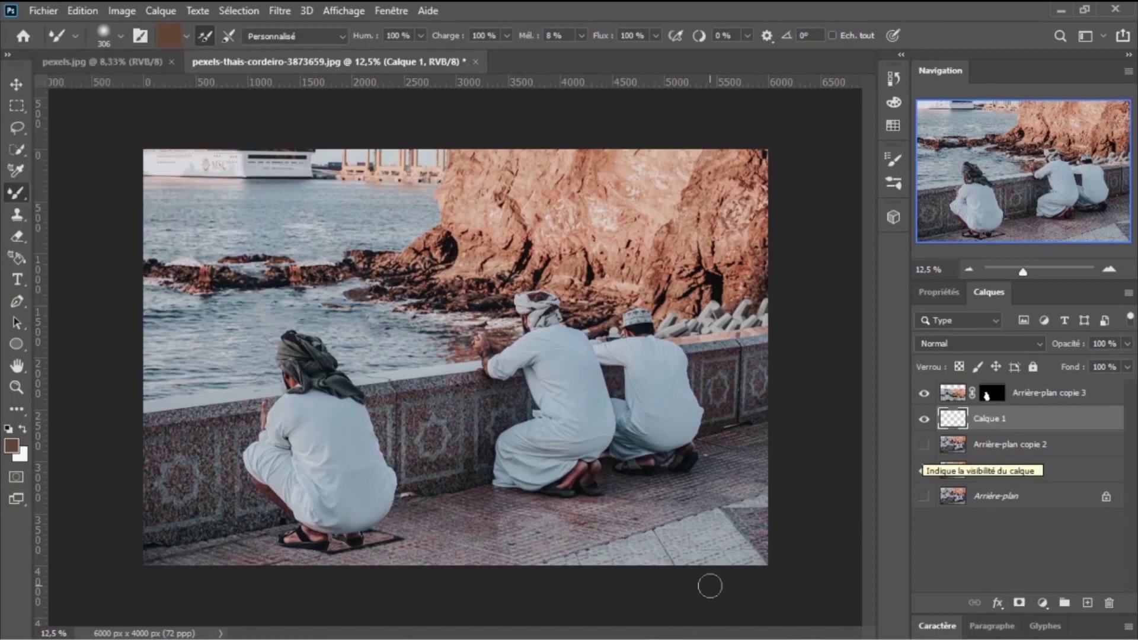
Step: Set the foreground colour to black #000000 and paint a shadow along the sandal
drag(297, 542, 306, 543)
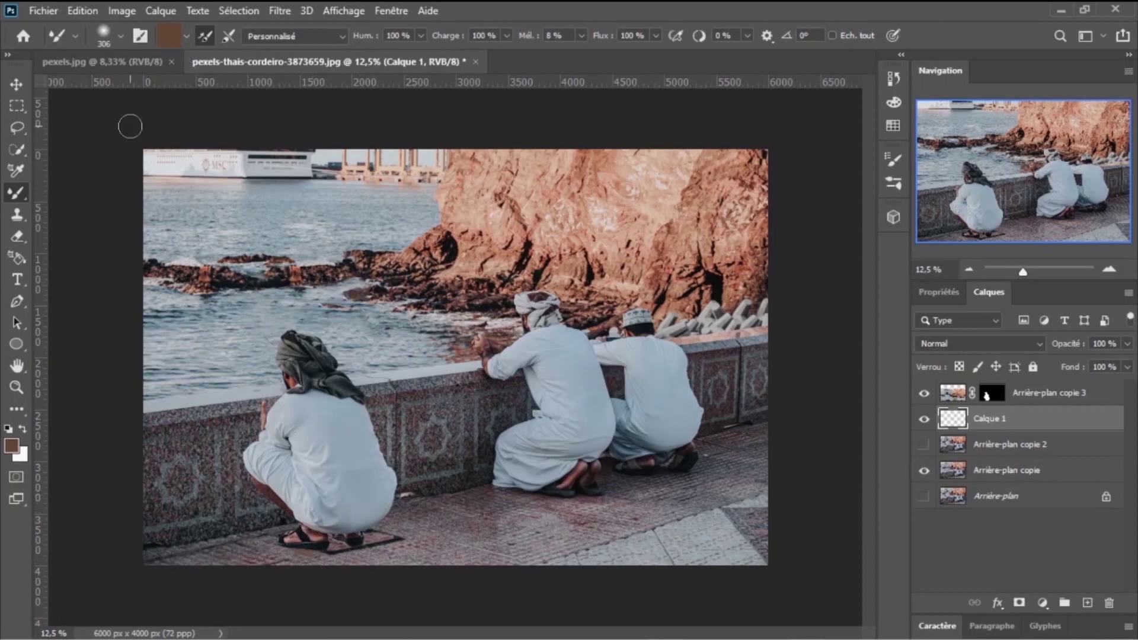
click(11, 449)
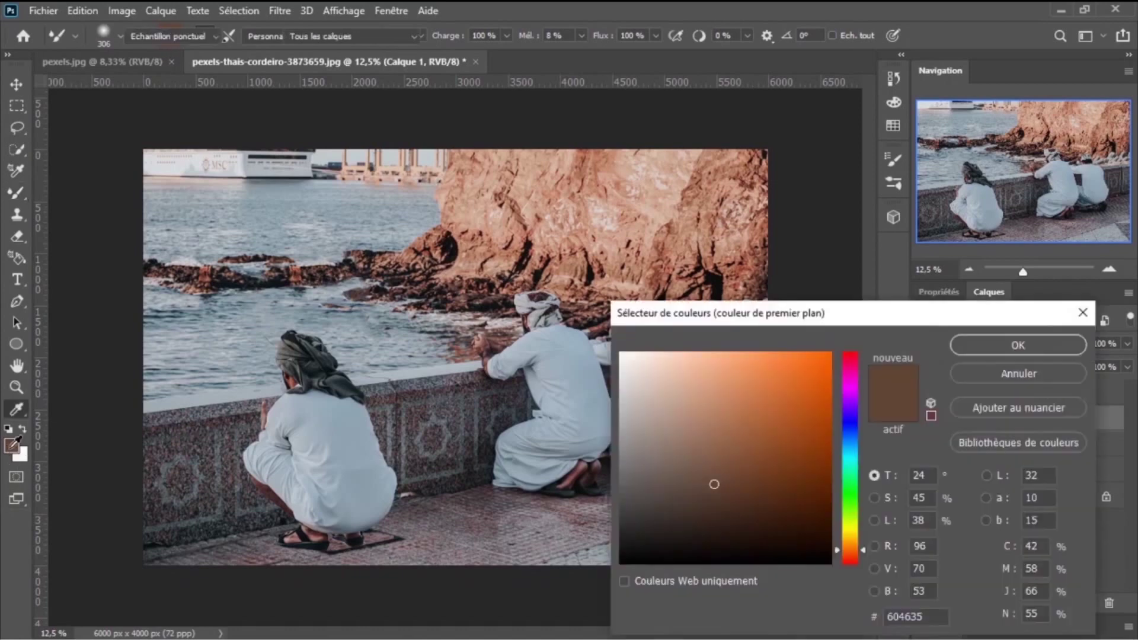
click(620, 563)
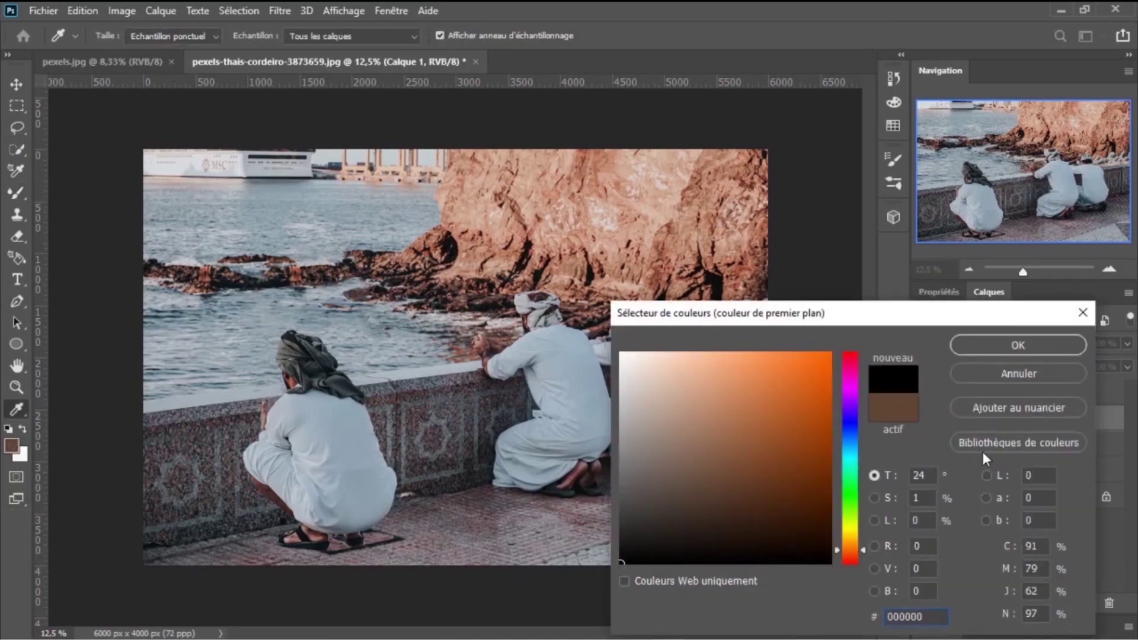
click(1010, 350)
drag(307, 543, 290, 542)
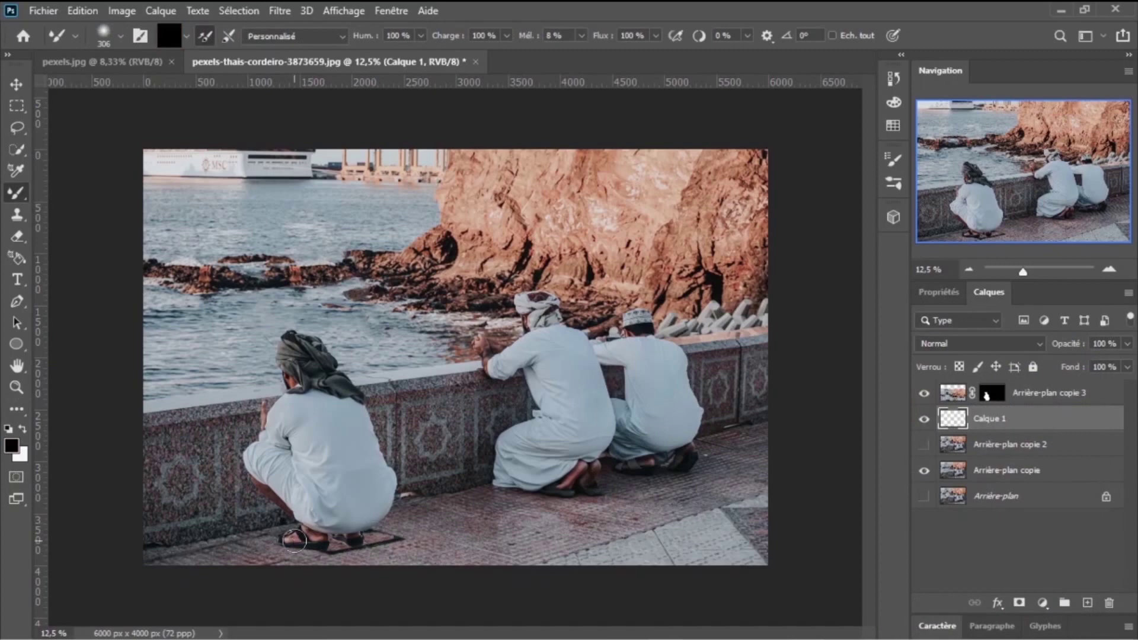
Step: Lower the Mixer Brush wetness to 47% and darken the ground under the left sandal
drag(425, 32, 382, 52)
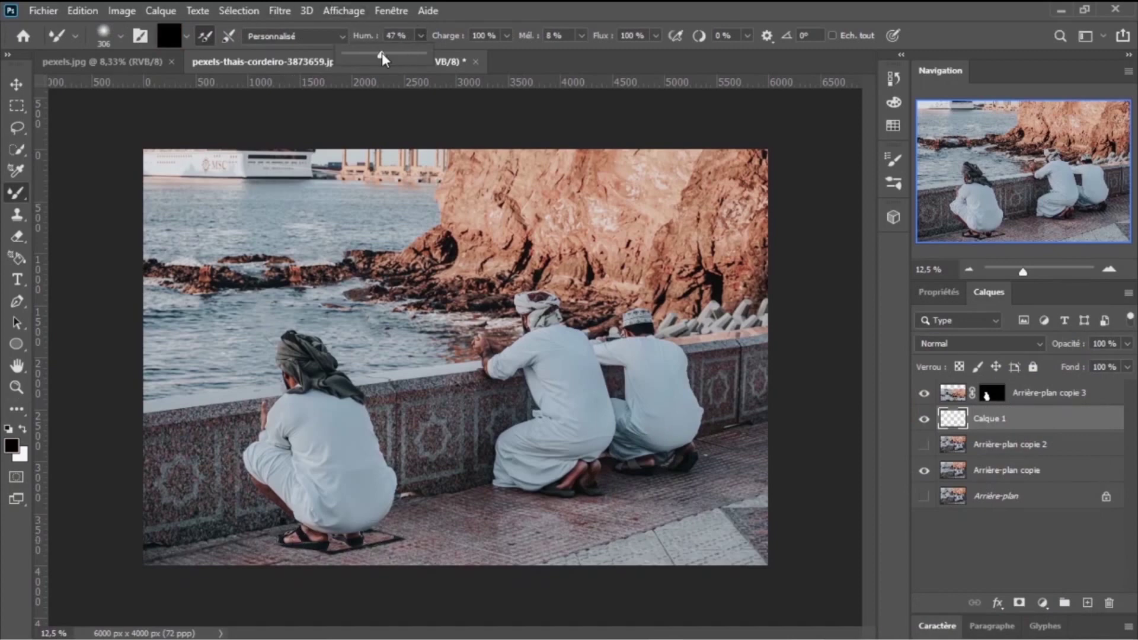
click(297, 539)
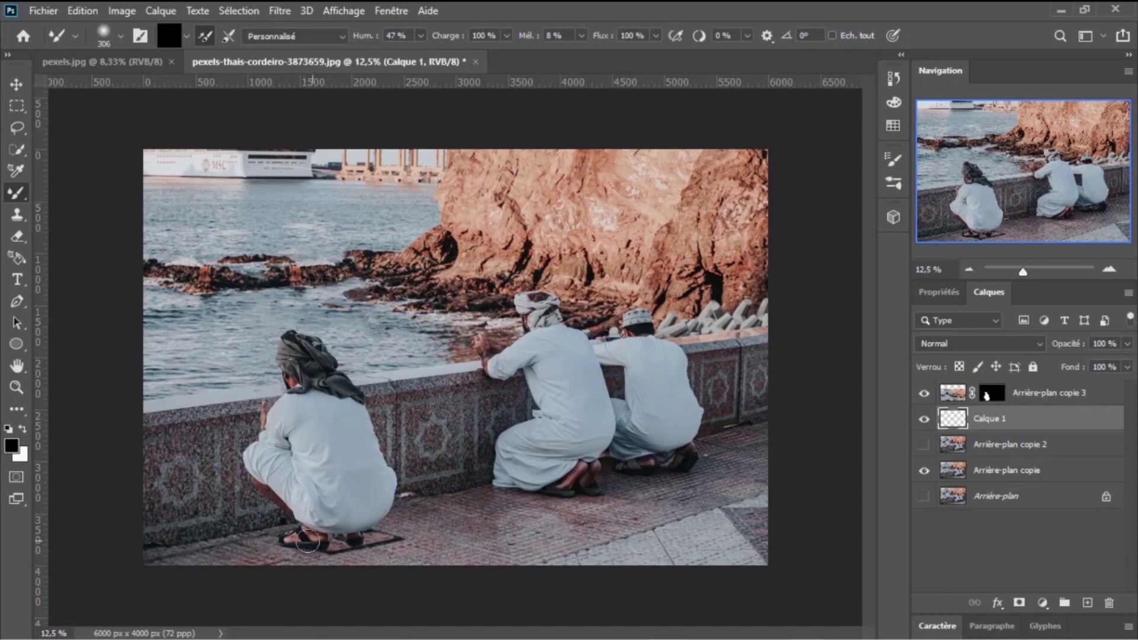
drag(302, 541, 291, 542)
key(ctrl+plus)
key(ctrl+plus)
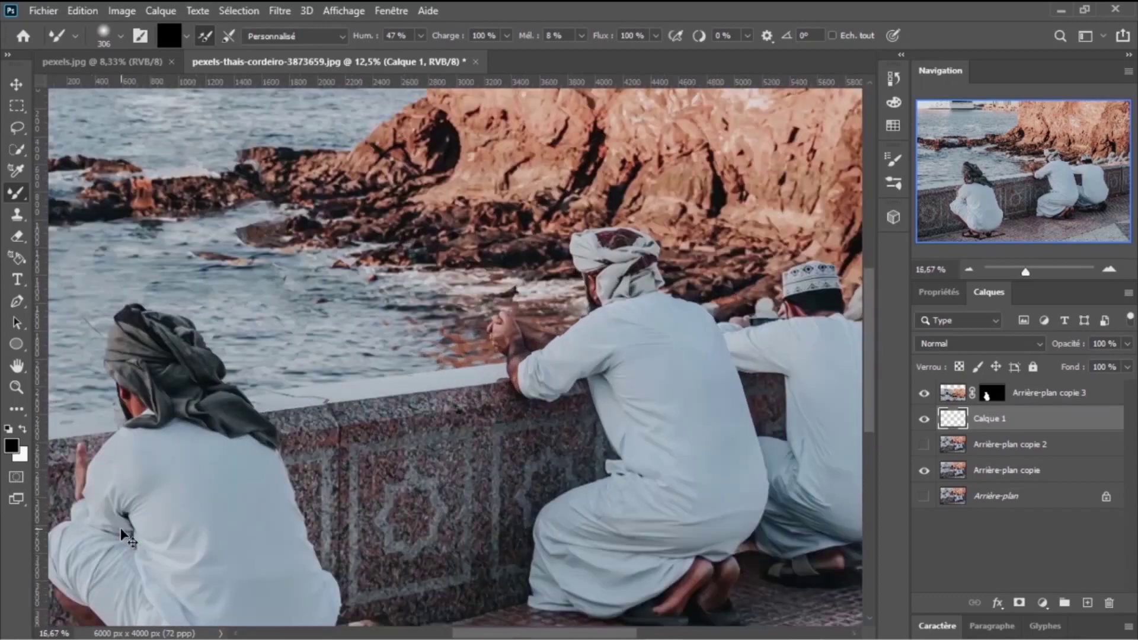
drag(1014, 187, 1000, 212)
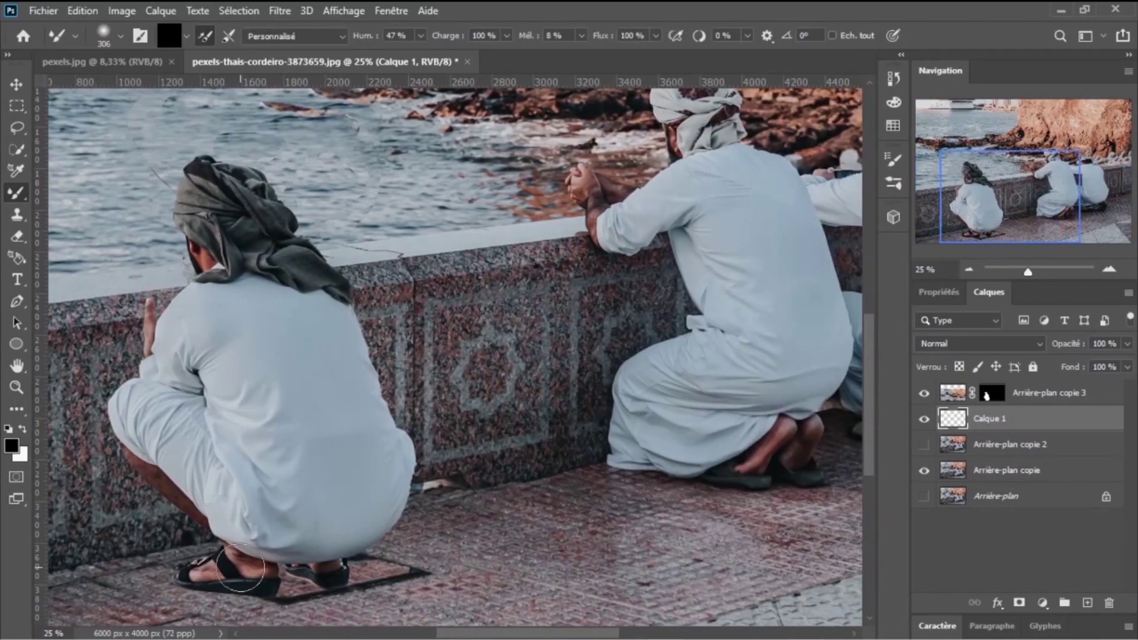
Step: Shrink the brush to 63 px and paint a faint shadow beside the sandal at 50% zoom
click(121, 38)
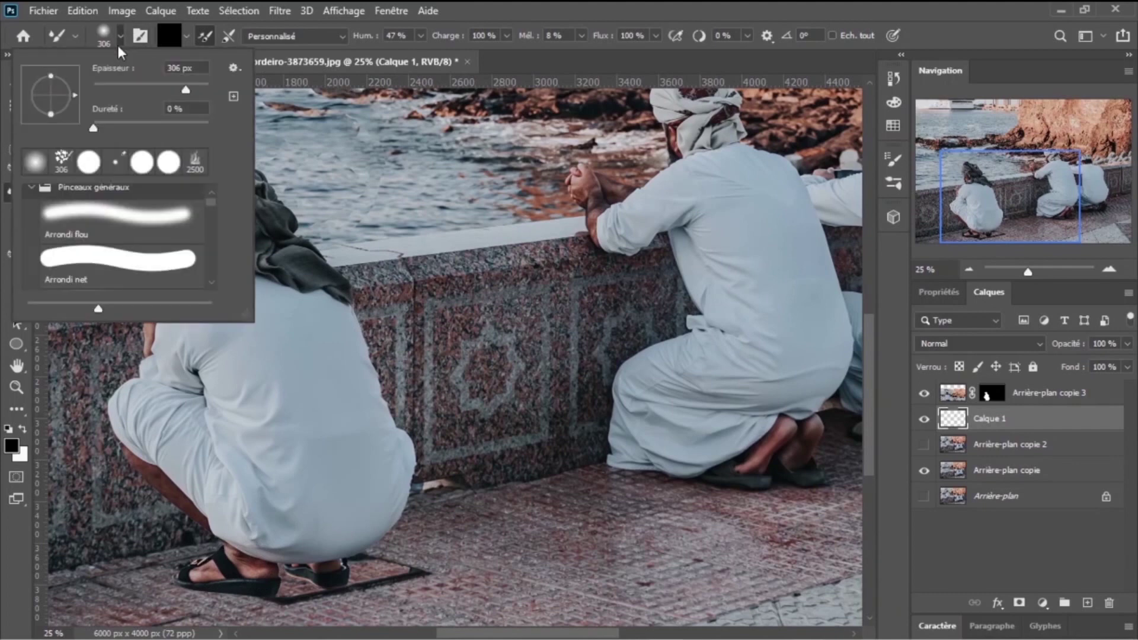
click(129, 87)
click(215, 595)
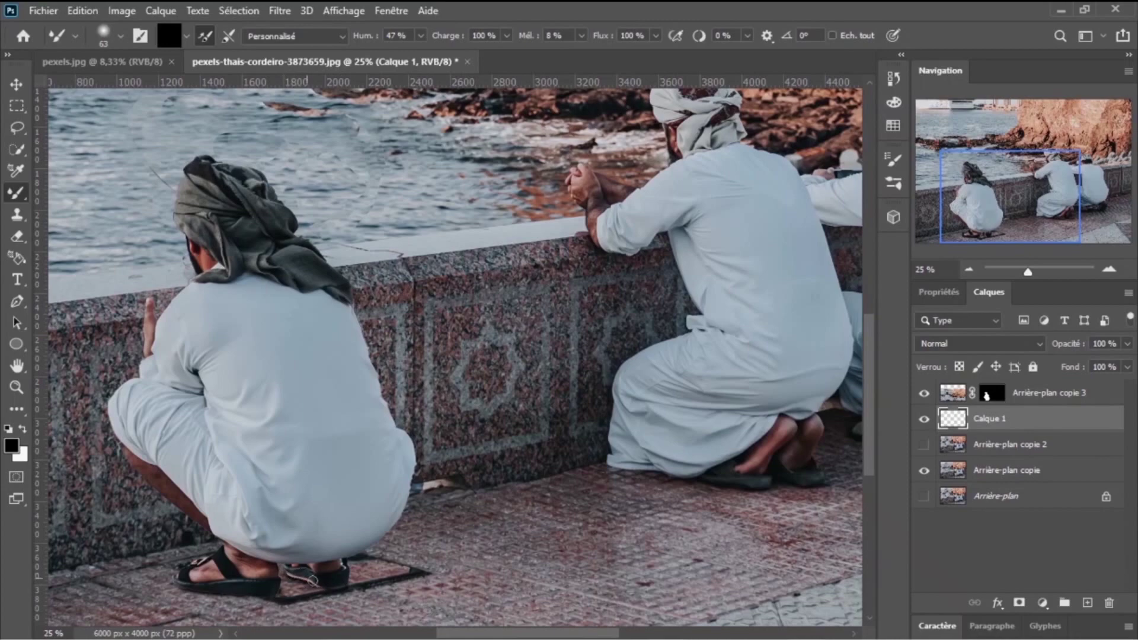
key(ctrl+plus)
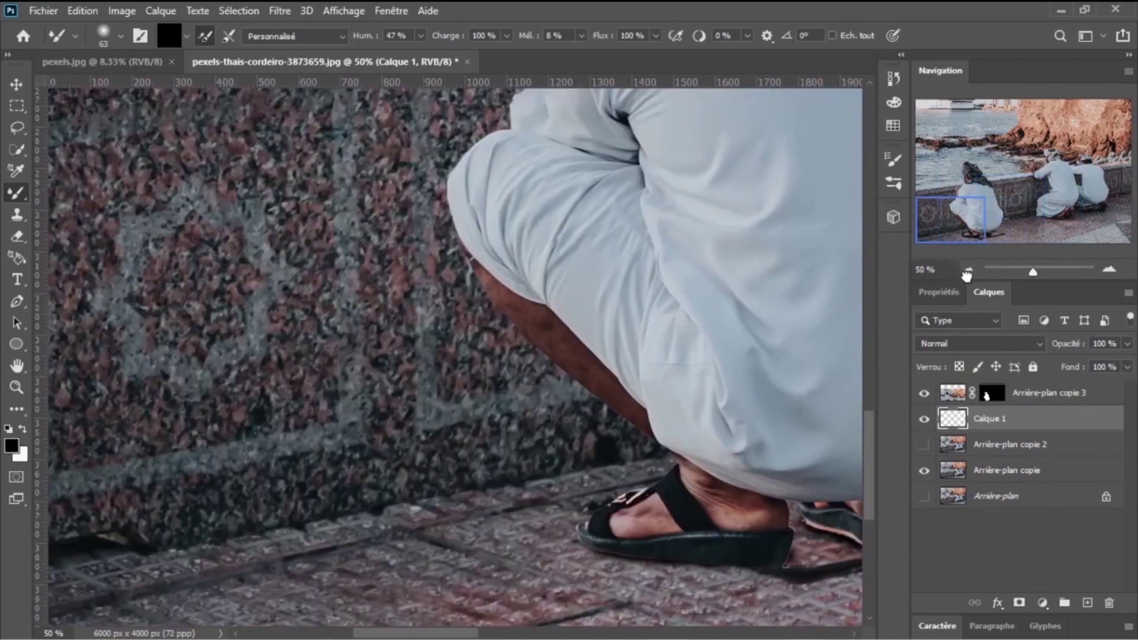
drag(287, 534, 697, 413)
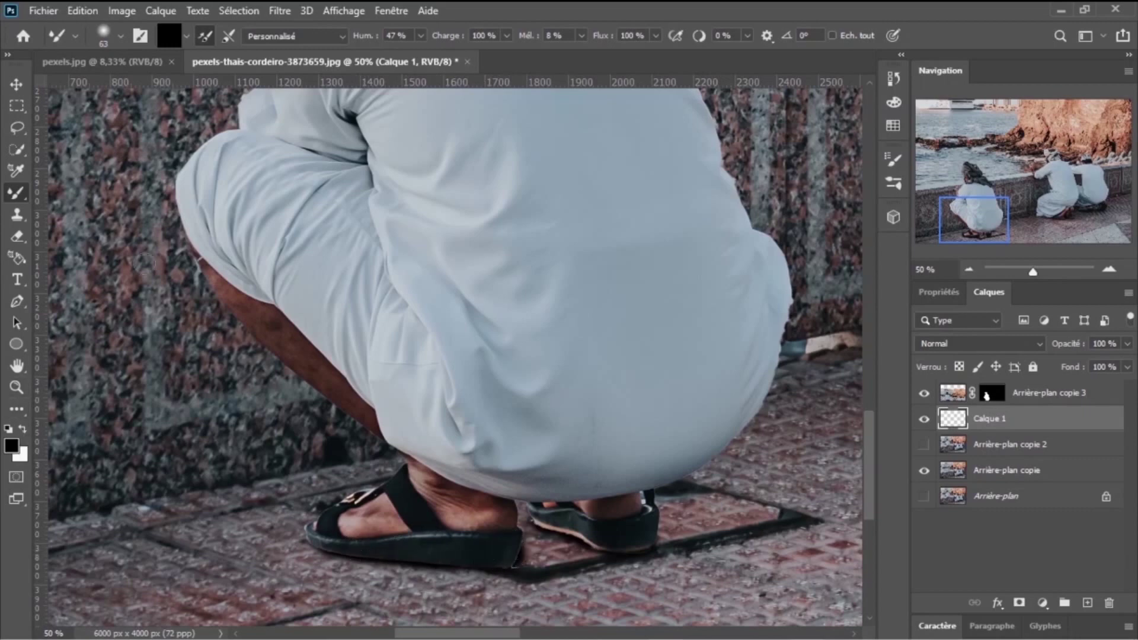
click(16, 236)
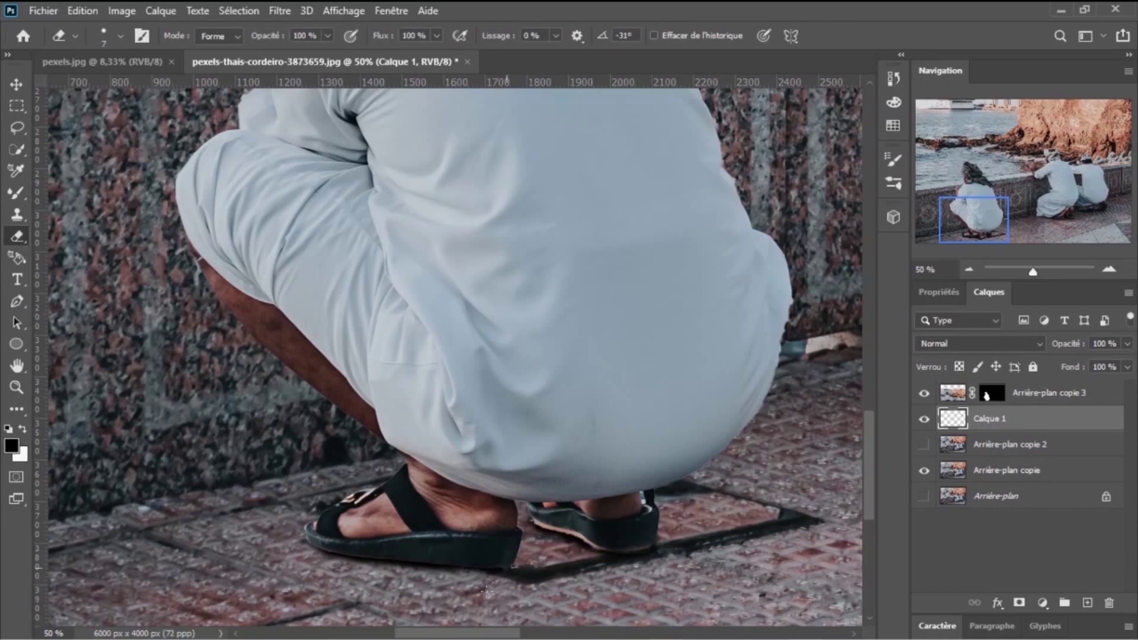
click(16, 198)
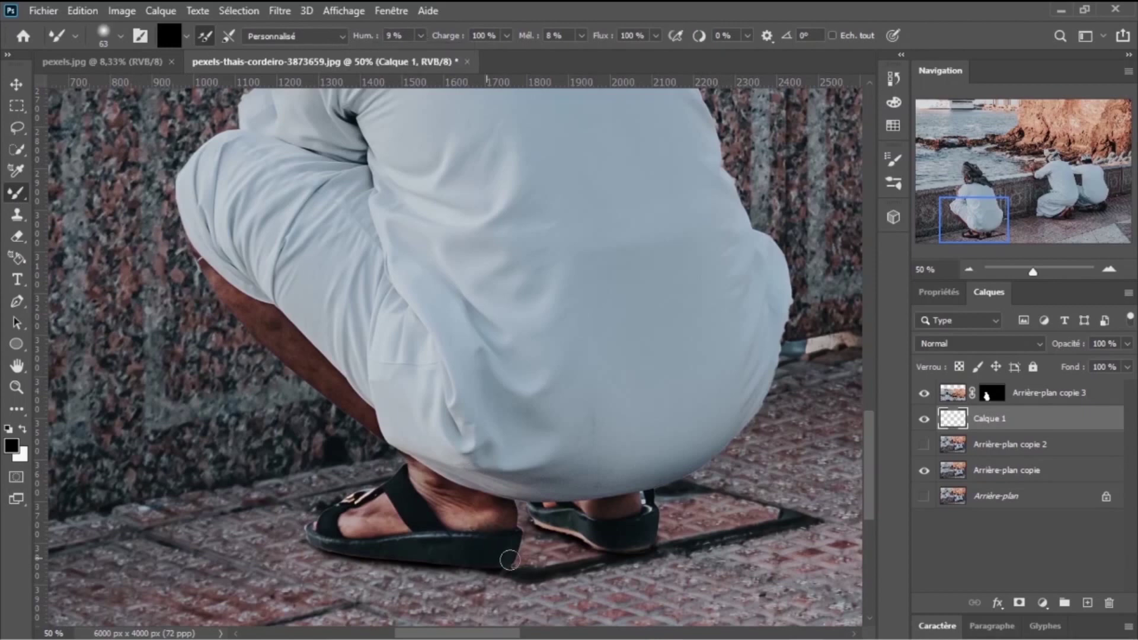
drag(479, 559, 504, 568)
Step: Reframe the view on the three men at 25% zoom and shrink the brush to 43 px
key(ctrl+minus)
key(ctrl+minus)
key(ctrl+minus)
key(ctrl+minus)
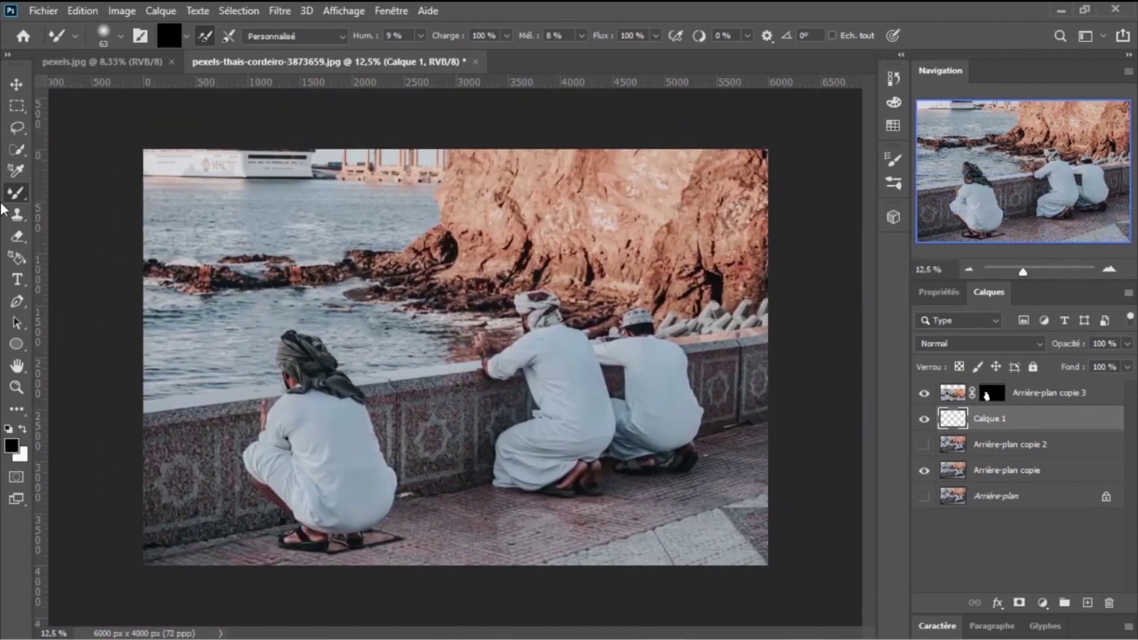
key(ctrl+plus)
key(ctrl+plus)
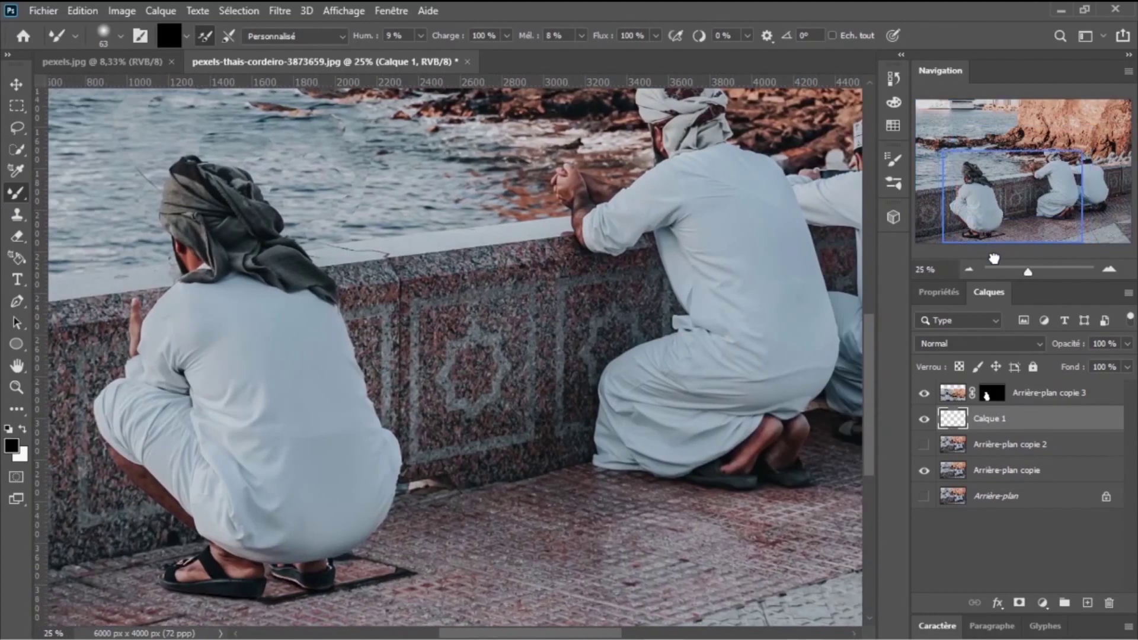
drag(994, 259, 1002, 259)
click(112, 37)
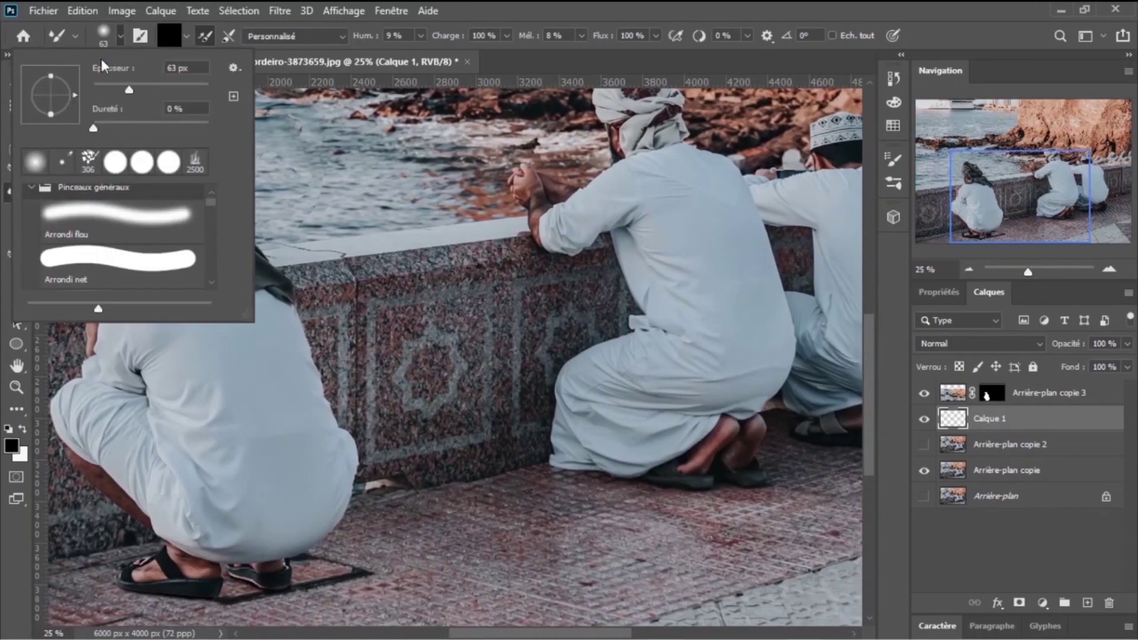
drag(124, 89, 118, 89)
key(Return)
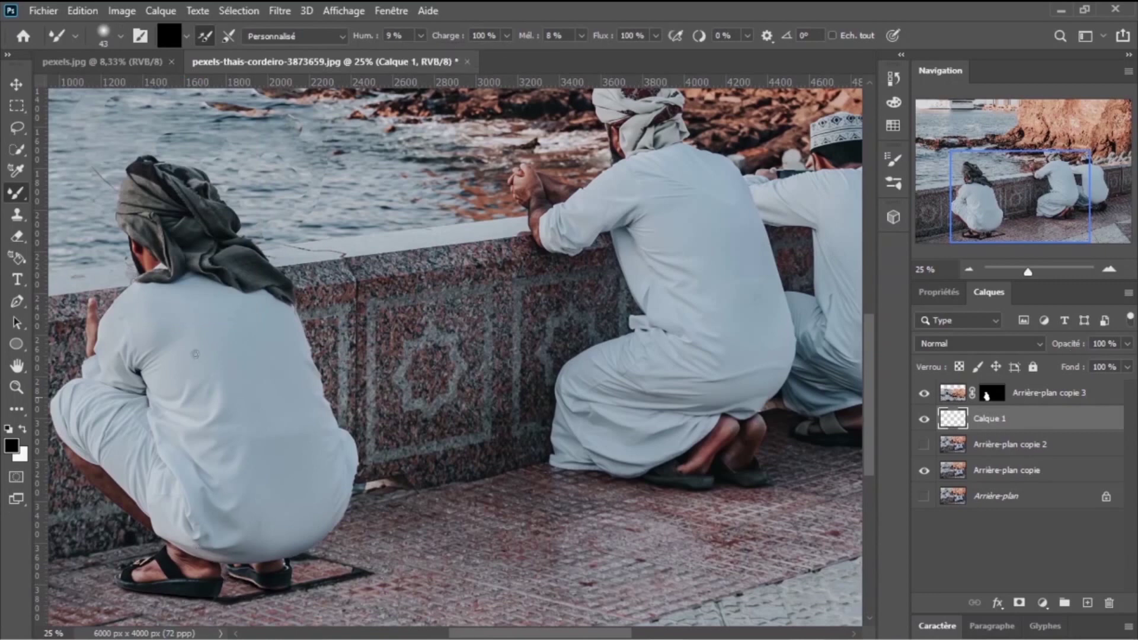
right_click(14, 196)
Step: Keep the Mixer Brush and add a new Calque 2 layer above Calque 1 with lowered opacity
click(21, 195)
click(1088, 603)
click(1127, 343)
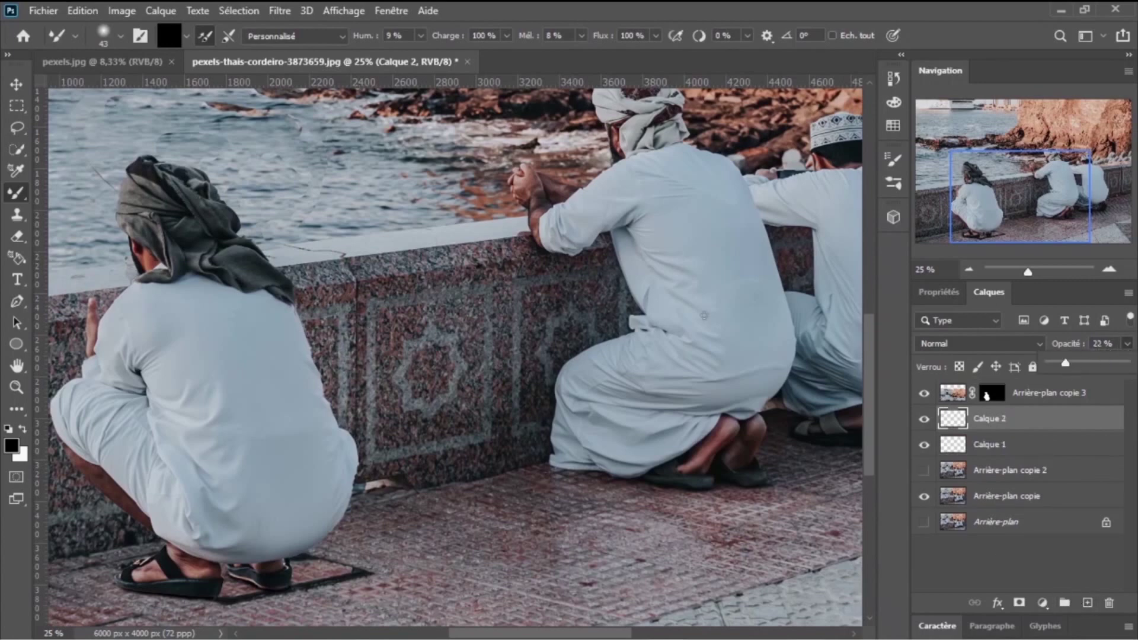
click(242, 569)
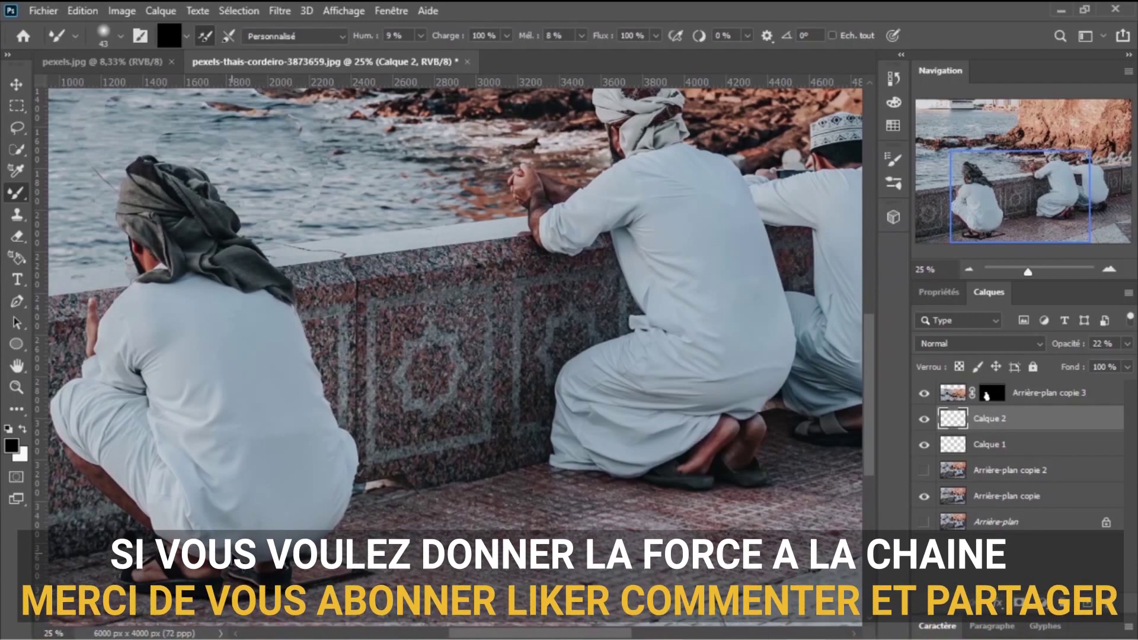
key(ctrl+plus)
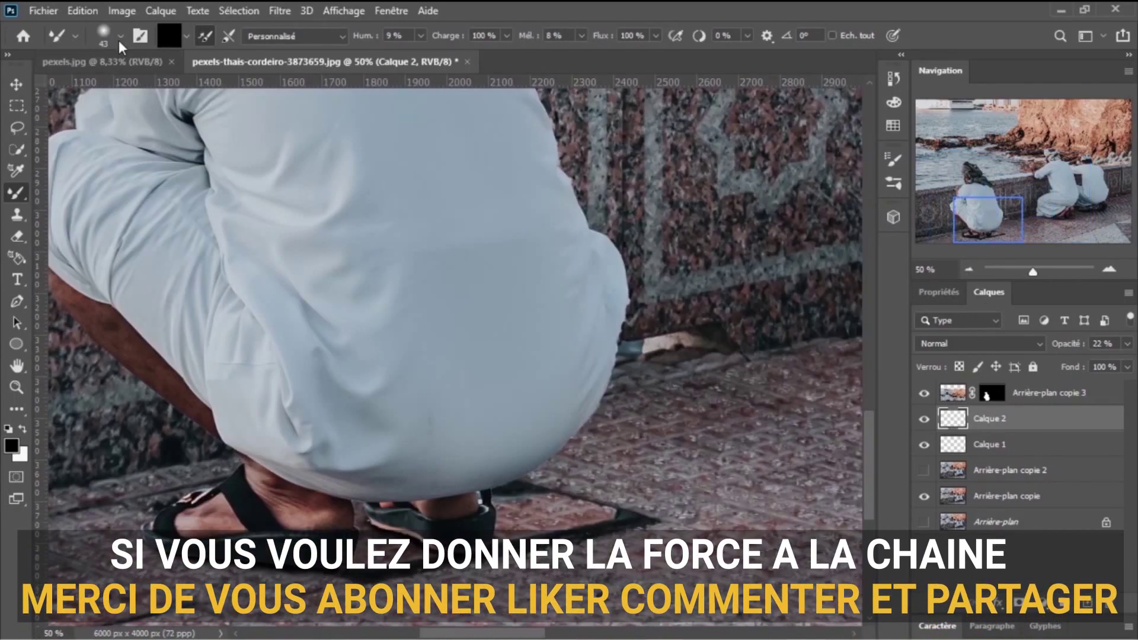
Step: Set Calque 2's opacity to 25% and zoom out to 12.5% to review the shadow
click(120, 36)
click(344, 426)
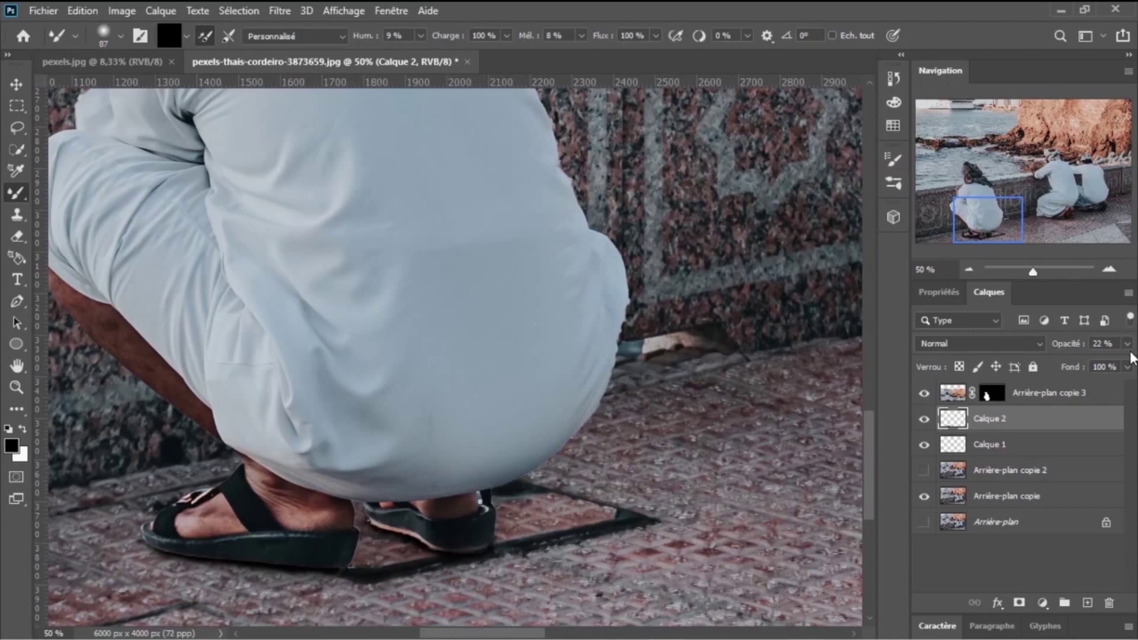
drag(1098, 360, 1067, 364)
key(ctrl+0)
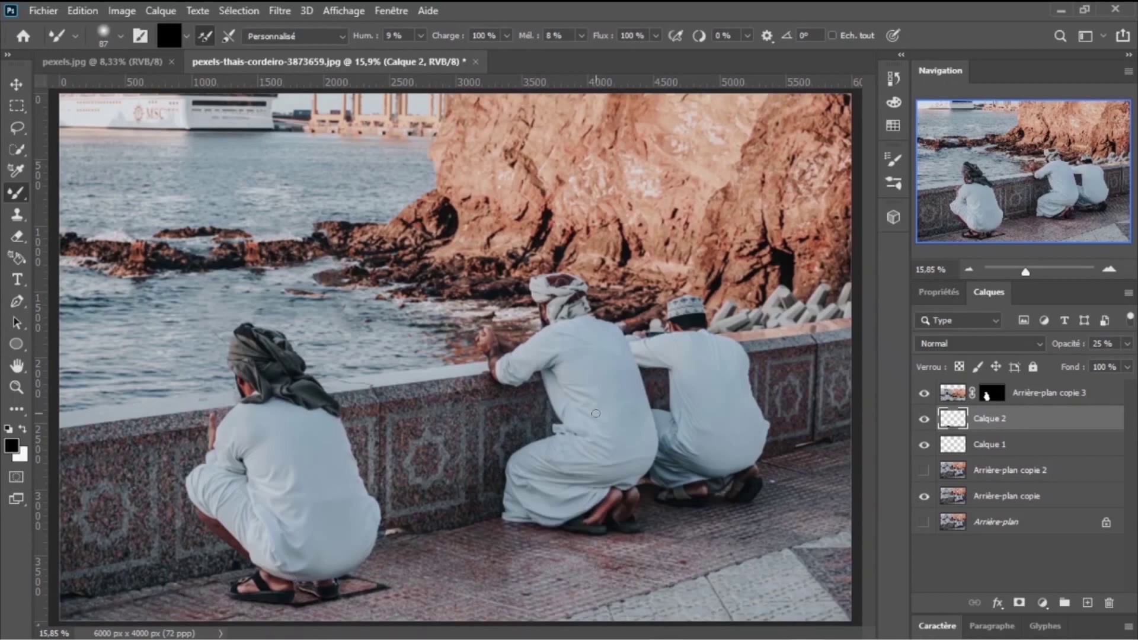
key(ctrl+minus)
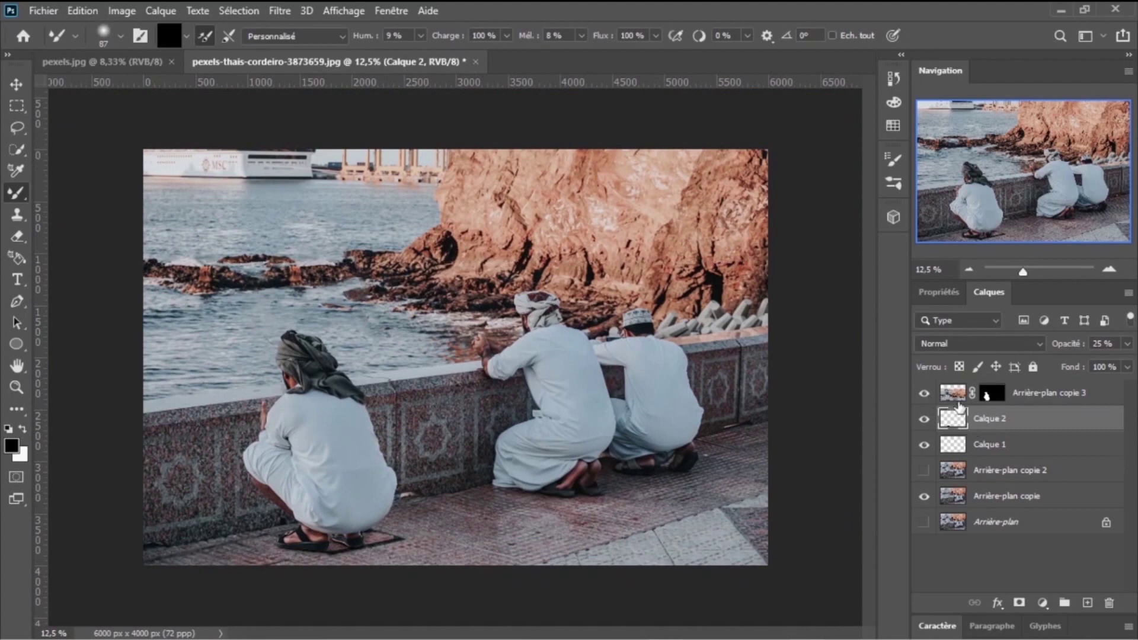
Step: Compare the photo with the man's layer hidden and shown, then clear the selection
click(924, 394)
ctrl+click(1003, 423)
ctrl+click(955, 398)
key(ctrl+d)
Step: Merge Calque 2 and Calque 1 into Arrière-plan copie 3 and hide that layer
click(1030, 396)
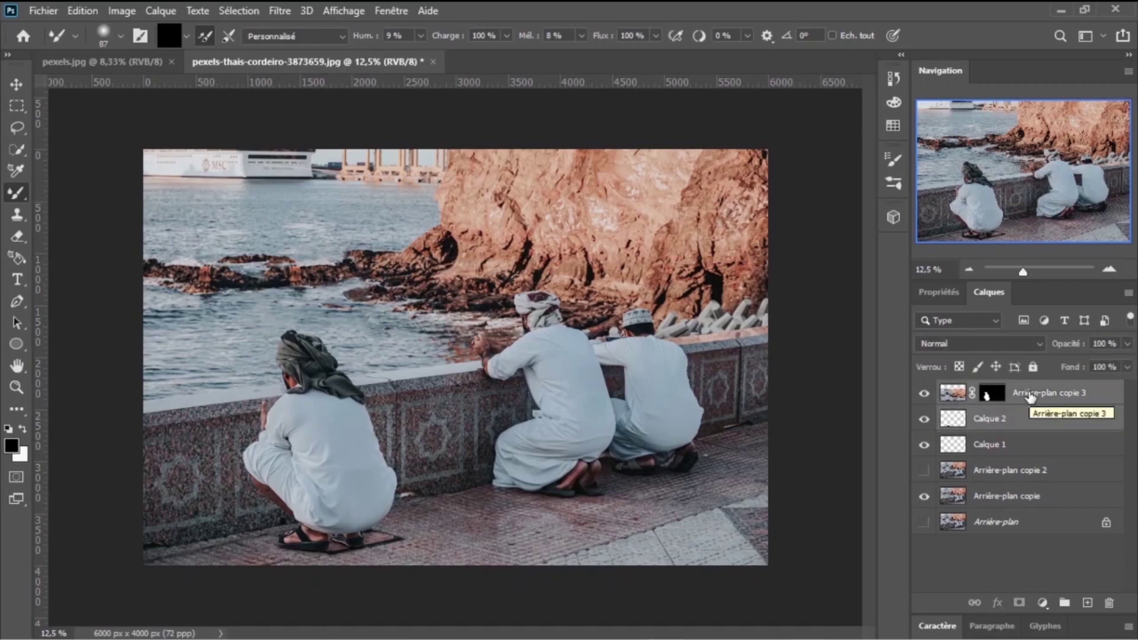
key(ctrl+e)
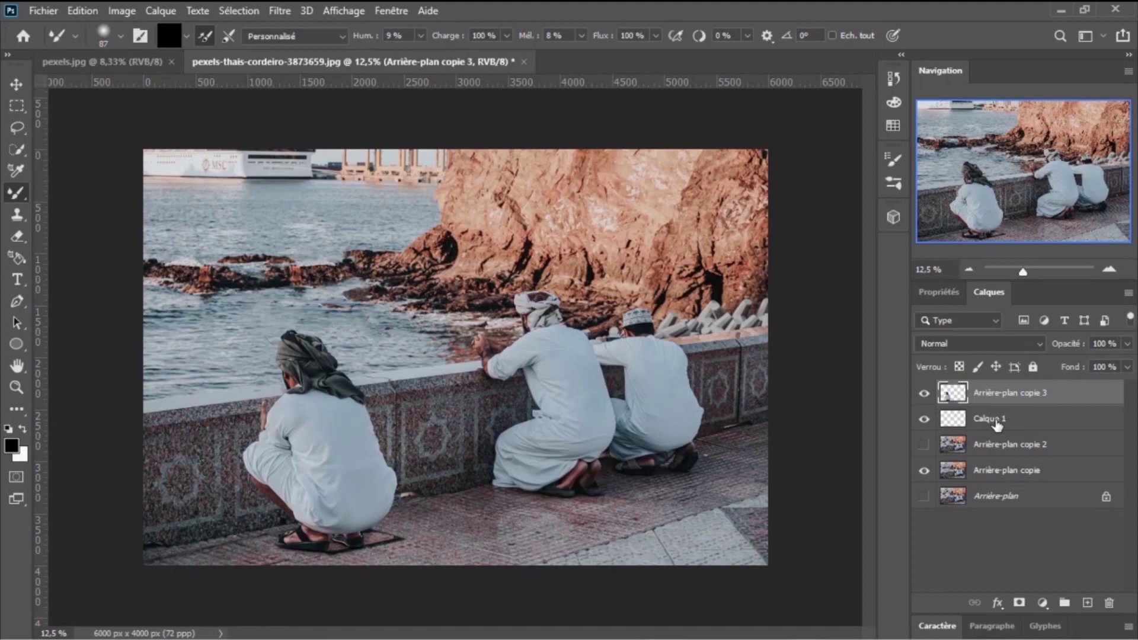
ctrl+click(997, 420)
key(ctrl+e)
click(925, 393)
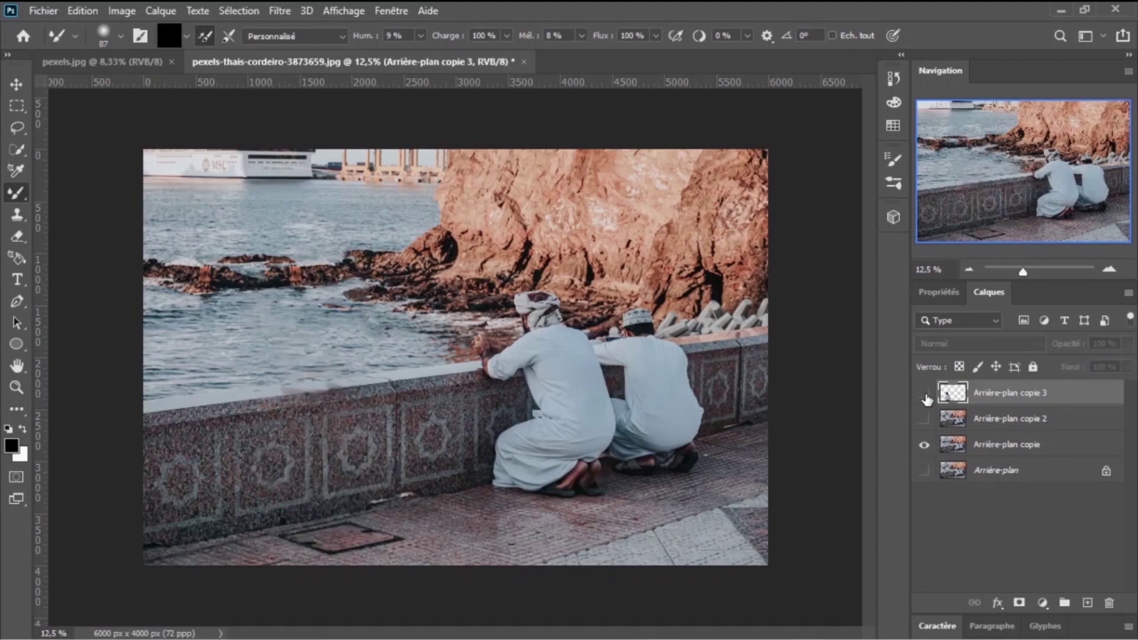
click(926, 394)
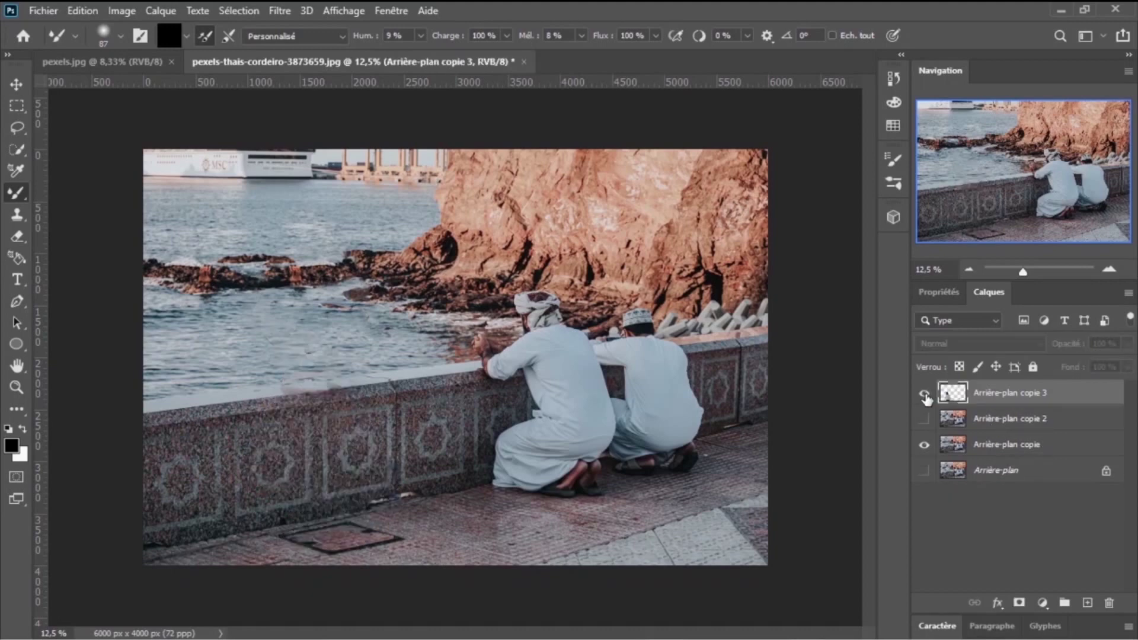